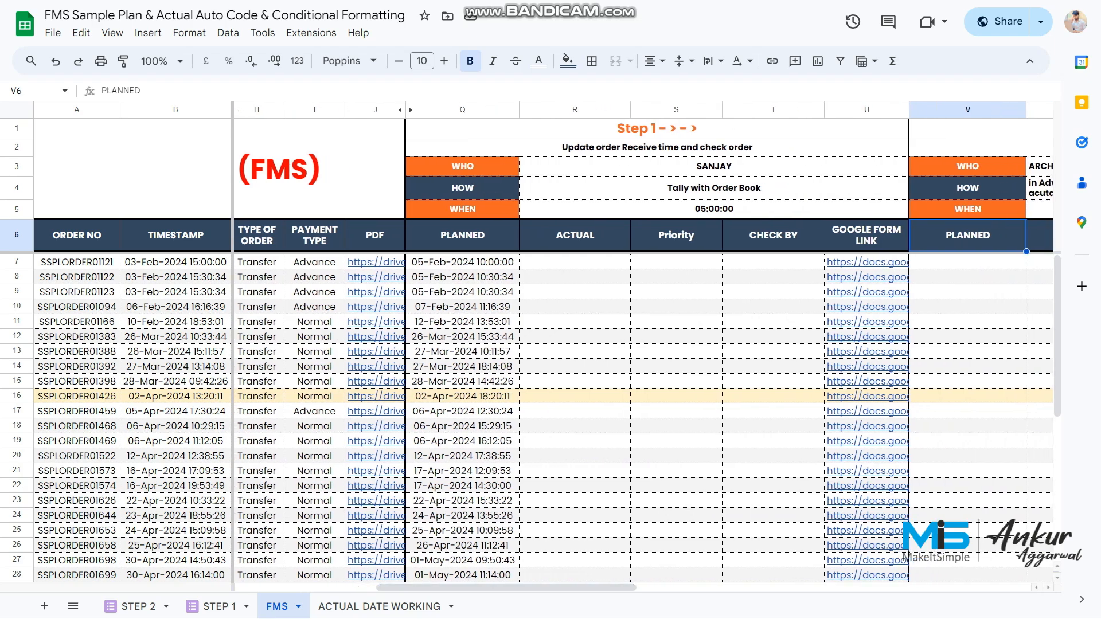
# Step: Open the prefilled Google Form link for the order in row 12 of the FMS sheet's Step 1 section
pyautogui.click(773, 307)
pyautogui.click(658, 128)
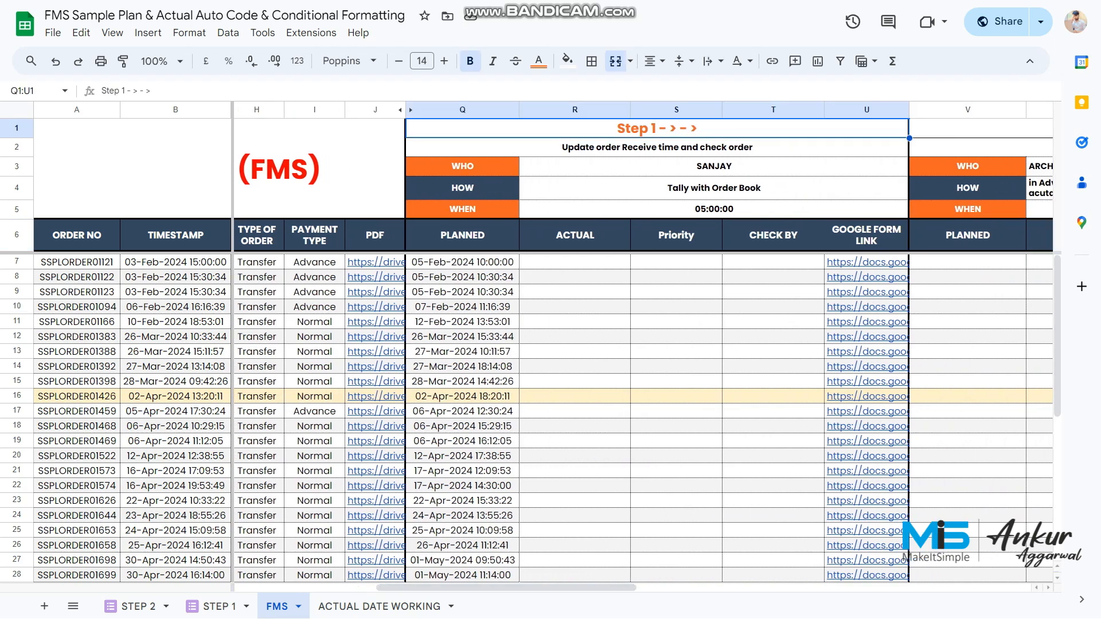
pyautogui.click(866, 337)
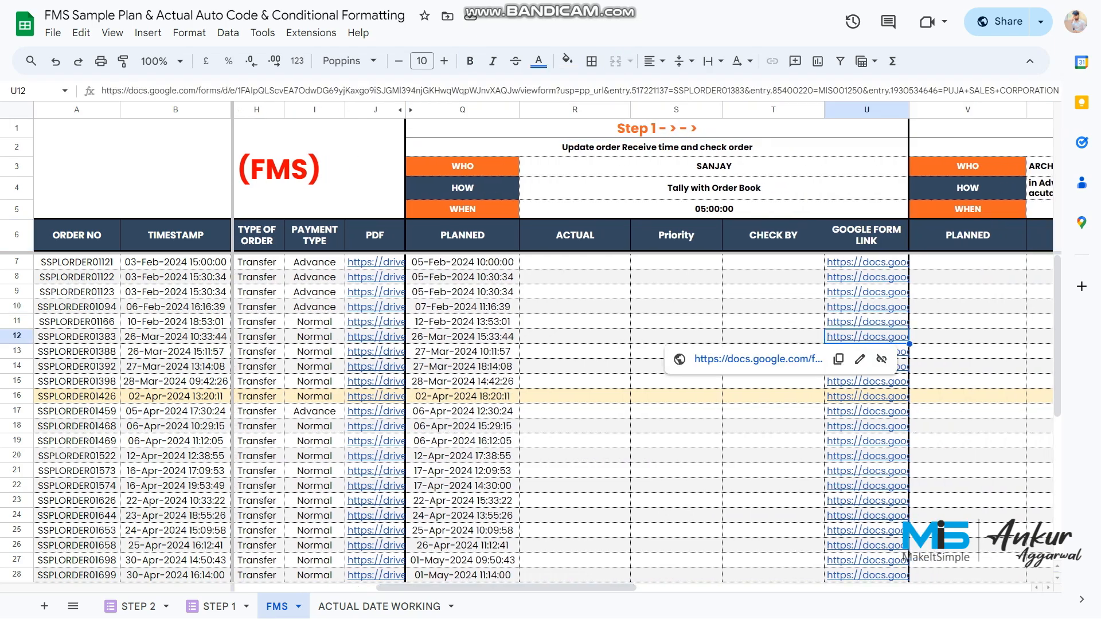
pyautogui.click(759, 359)
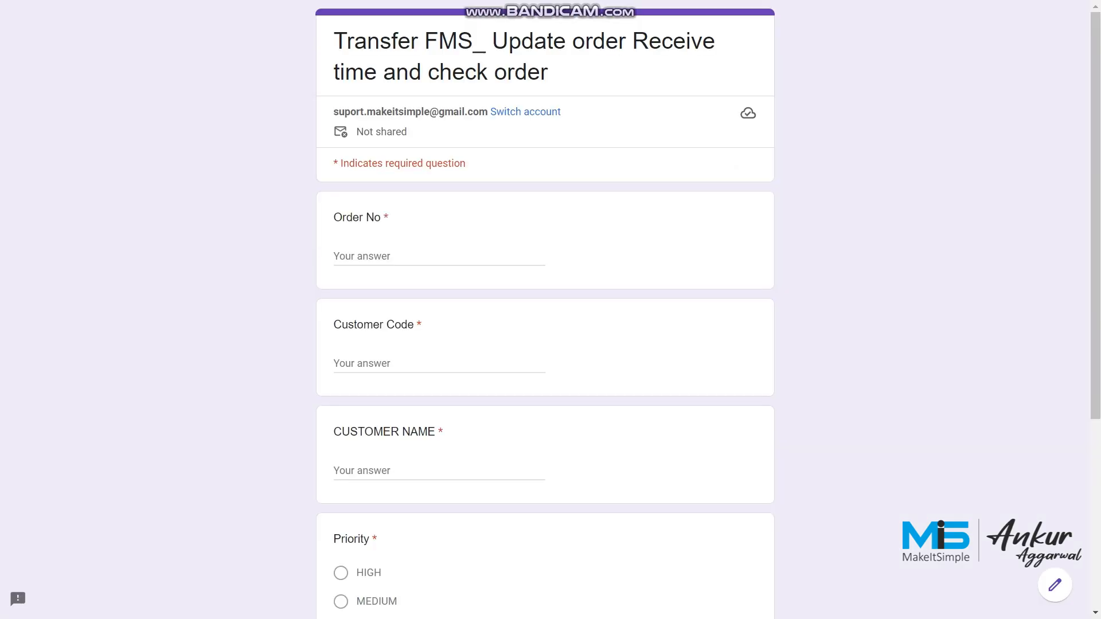
pyautogui.scroll(-5, 545, 344)
pyautogui.scroll(5, 545, 344)
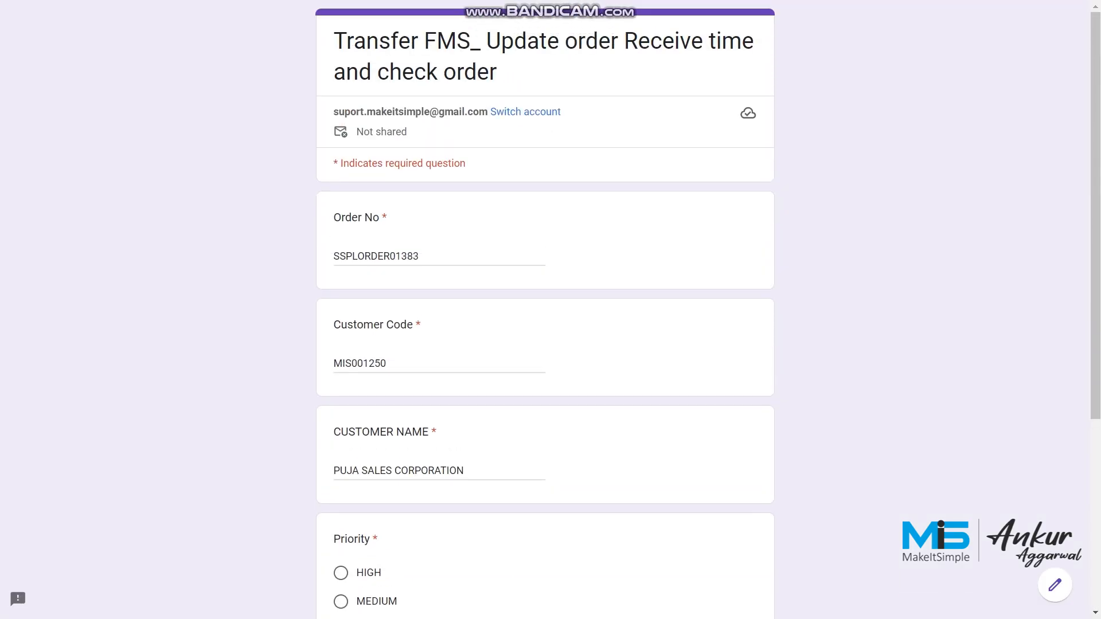
# Step: Set Priority to HIGH, enter the checker's name under CHECK BY, submit the form and return to the FMS sheet
pyautogui.scroll(-3, 545, 345)
pyautogui.click(340, 358)
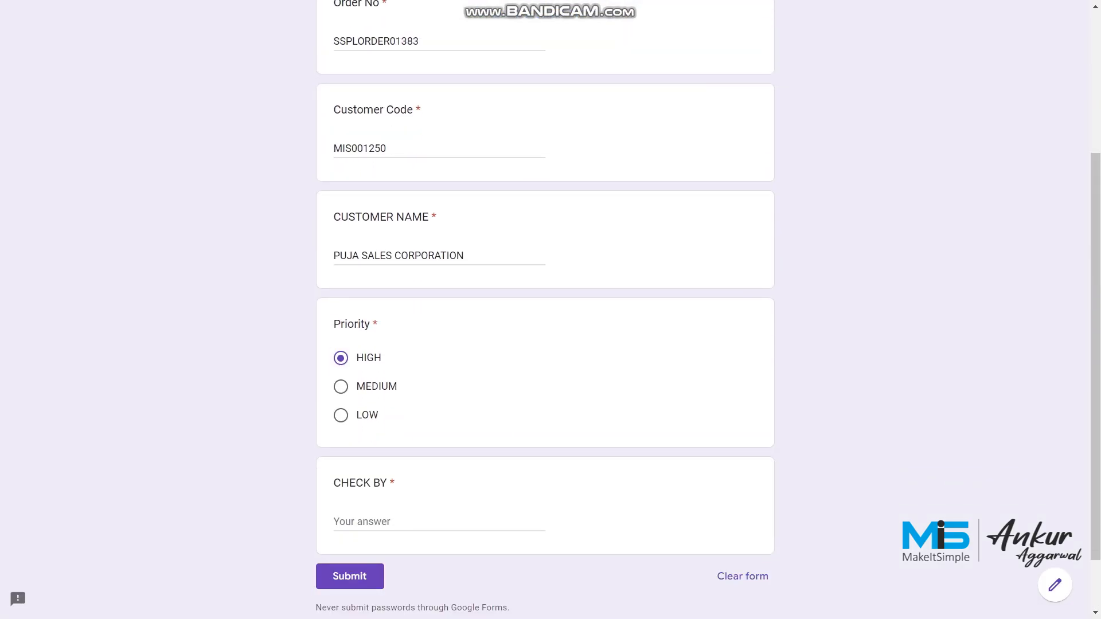
pyautogui.press('Tab')
pyautogui.write('SANJAY')
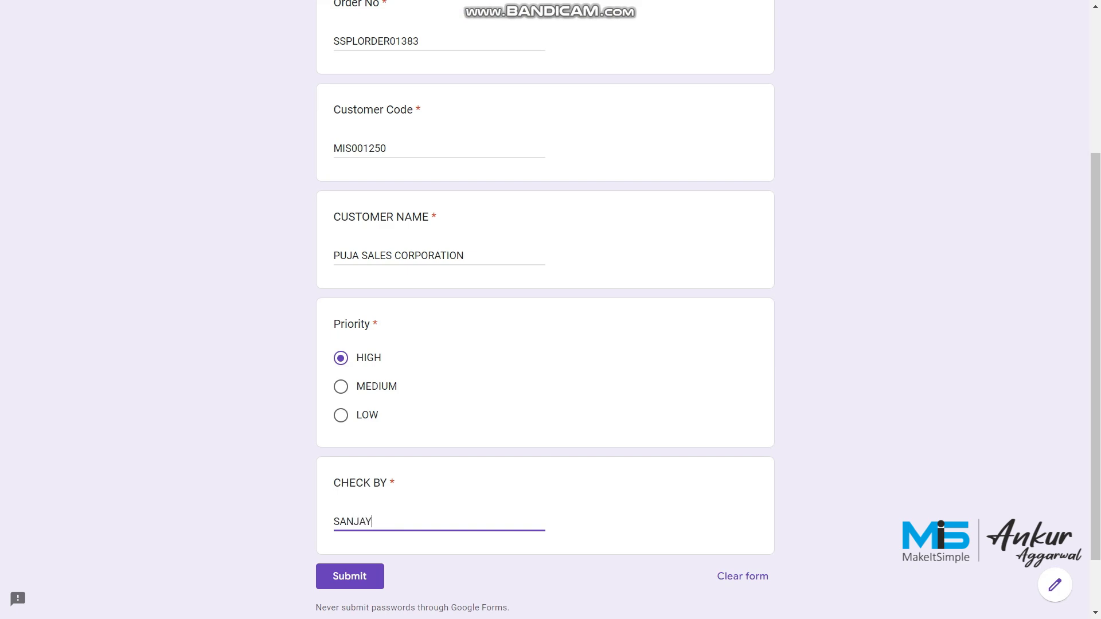
pyautogui.click(350, 577)
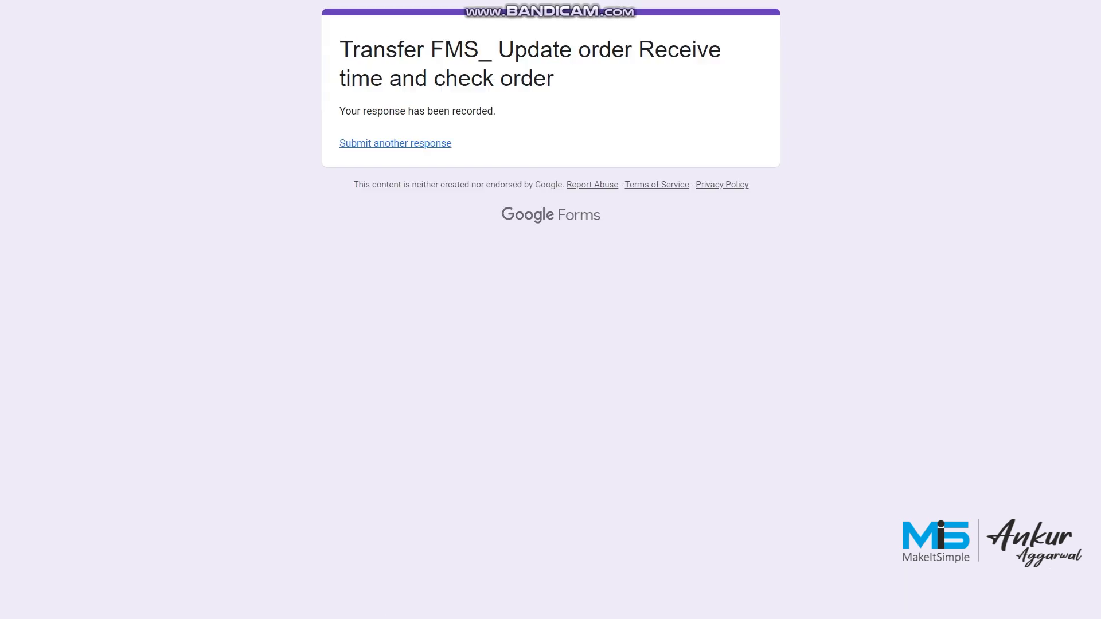
pyautogui.hotkey('ctrl', 'w')
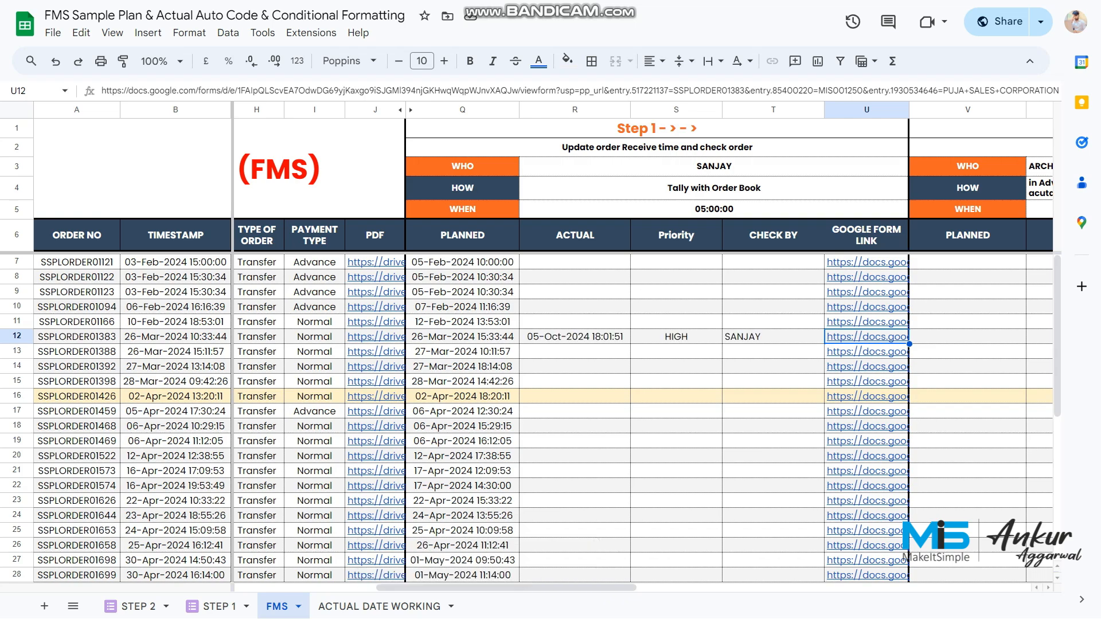
# Step: Examine the Step 1 ACTUAL, Priority and CHECK BY columns in the FMS sheet, including the entries in row 12
pyautogui.moveTo(575, 337); pyautogui.dragTo(773, 337)
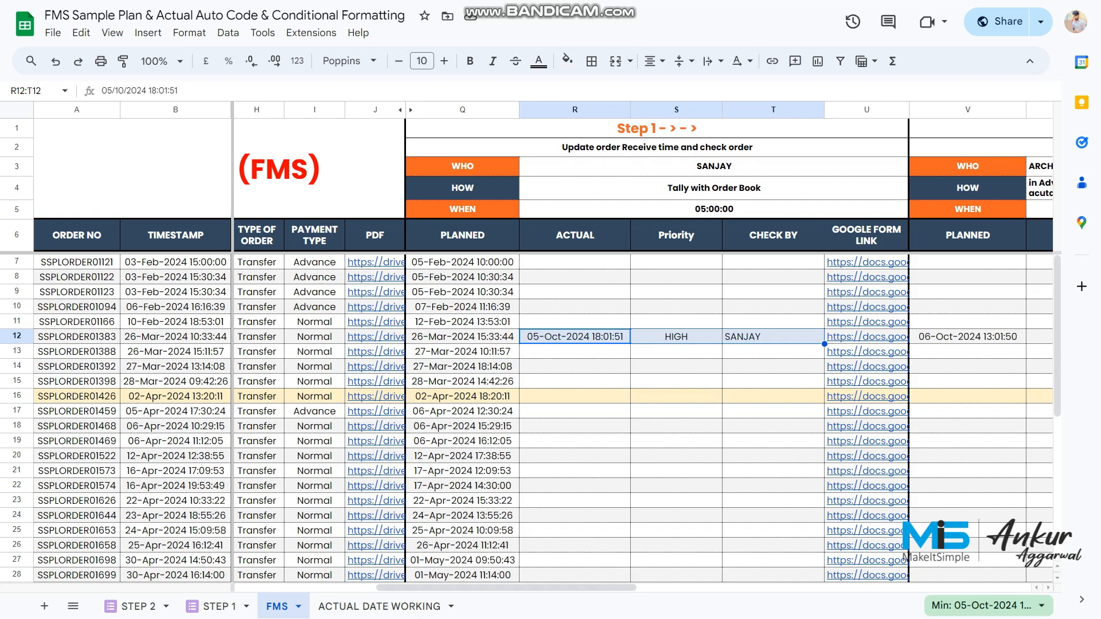
pyautogui.click(575, 263)
pyautogui.click(575, 307)
pyautogui.click(575, 263)
pyautogui.click(574, 292)
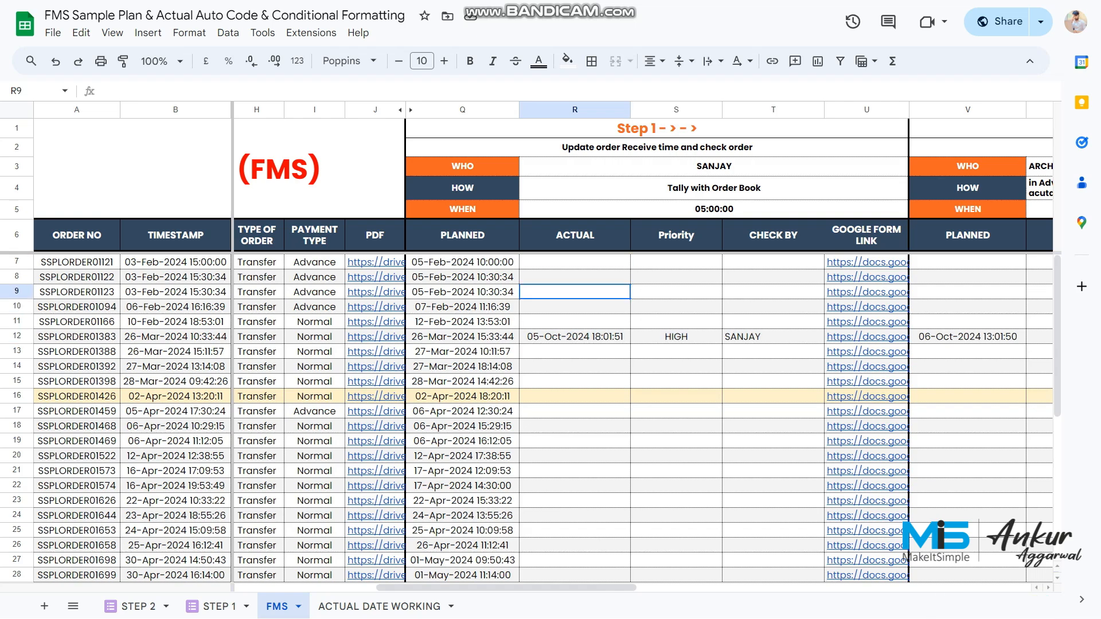
pyautogui.click(575, 337)
pyautogui.click(575, 367)
pyautogui.click(575, 412)
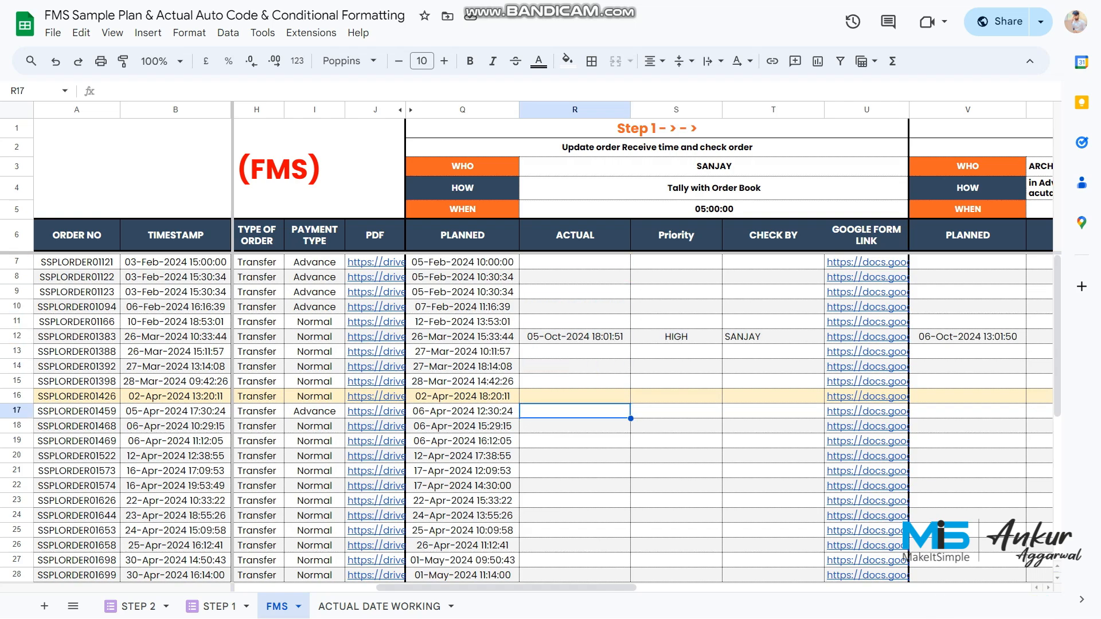
pyautogui.click(575, 235)
pyautogui.click(575, 262)
pyautogui.click(575, 235)
pyautogui.click(462, 235)
pyautogui.click(574, 235)
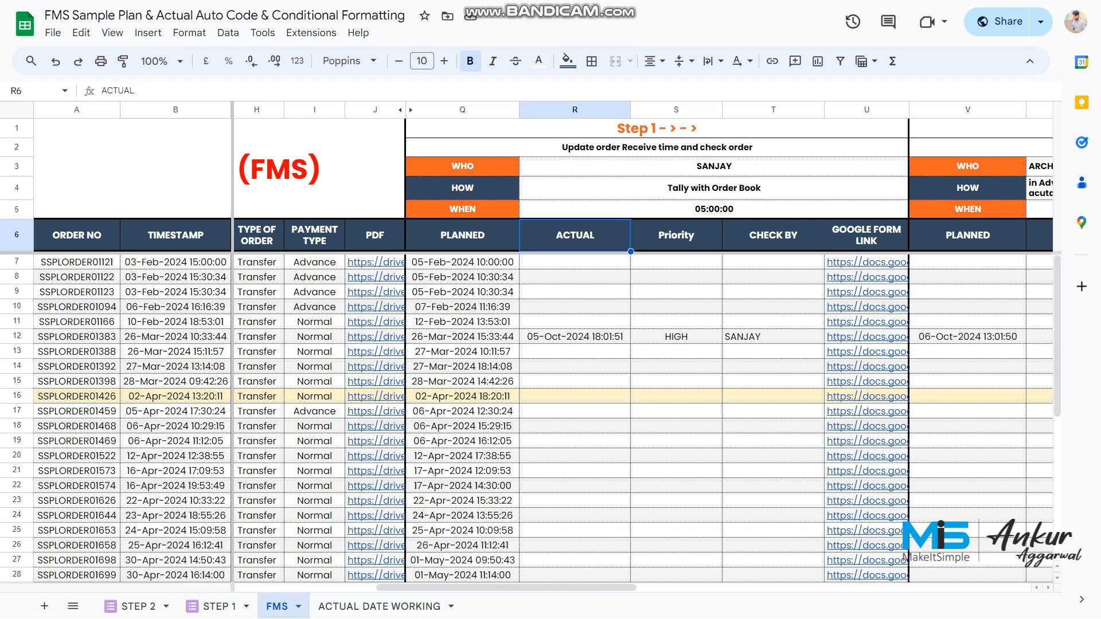
pyautogui.click(575, 262)
pyautogui.press('Right')
pyautogui.press('Right')
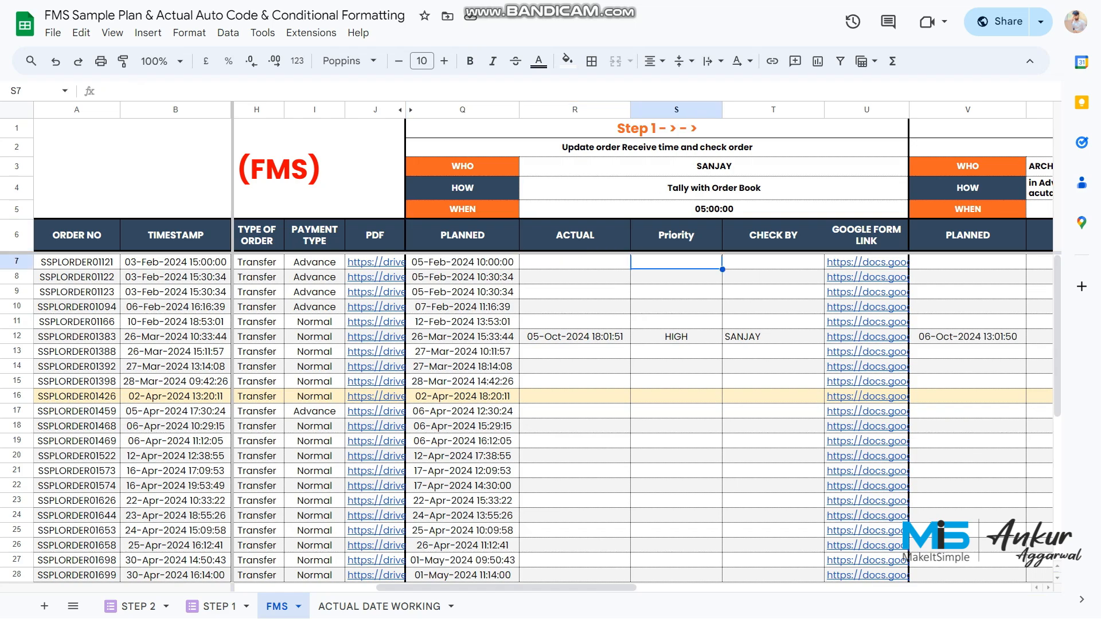
pyautogui.moveTo(574, 336); pyautogui.dragTo(773, 336)
# Step: Open the Step 1 form link in row 8, submit it with Priority MEDIUM and the checker's name, and return to the sheet
pyautogui.click(867, 277)
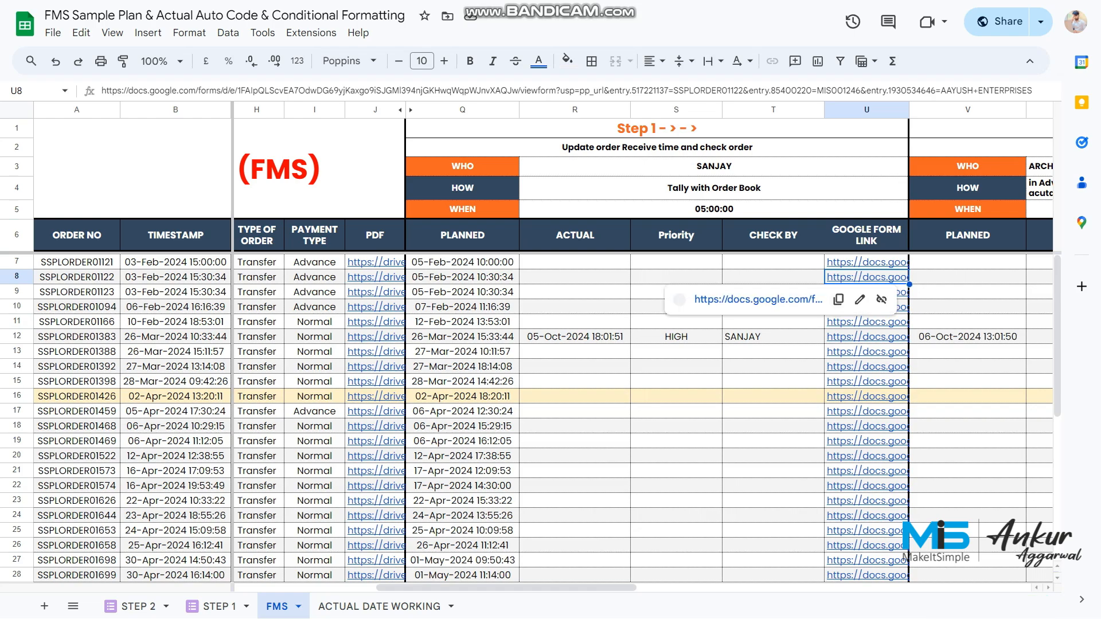
pyautogui.click(683, 300)
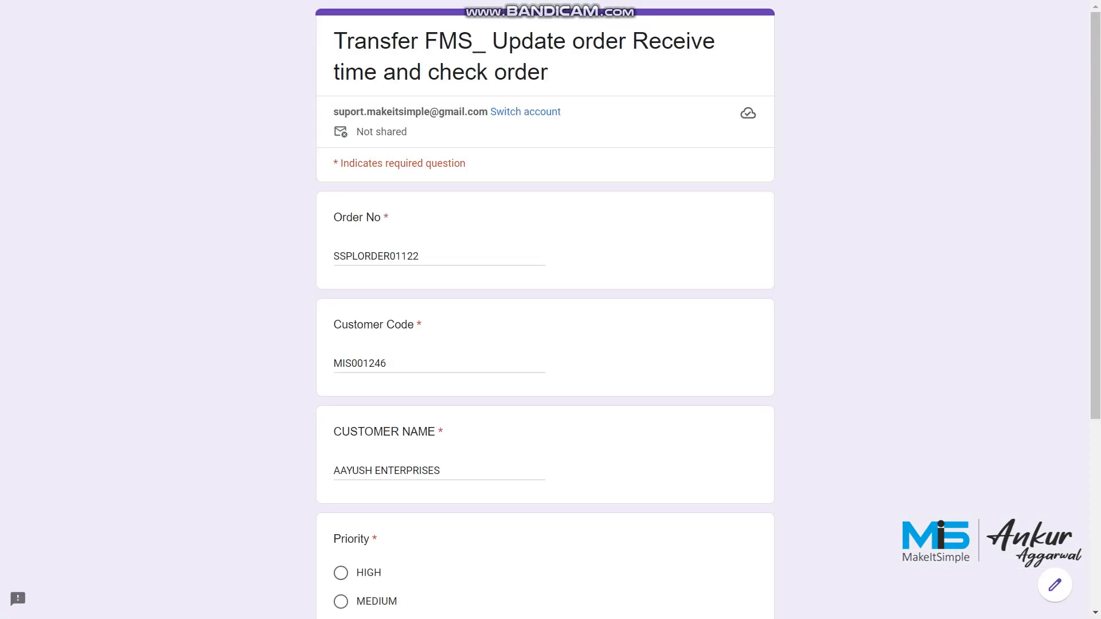
pyautogui.scroll(-5, 545, 310)
pyautogui.click(340, 315)
pyautogui.click(361, 450)
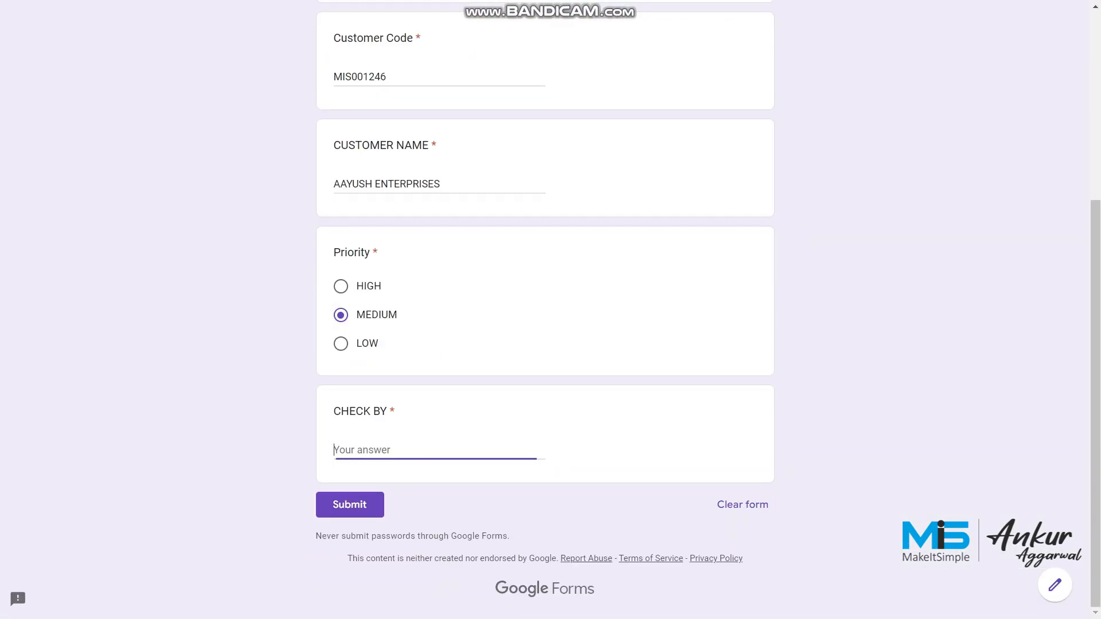
pyautogui.write('SANJAY')
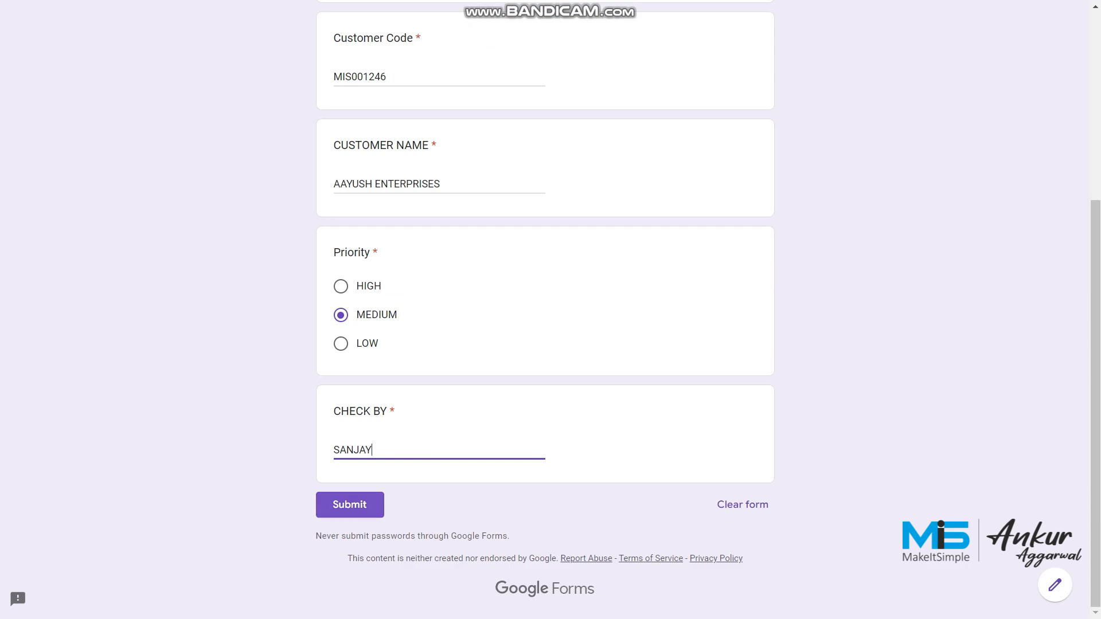
pyautogui.click(350, 505)
pyautogui.hotkey('ctrl', 'w')
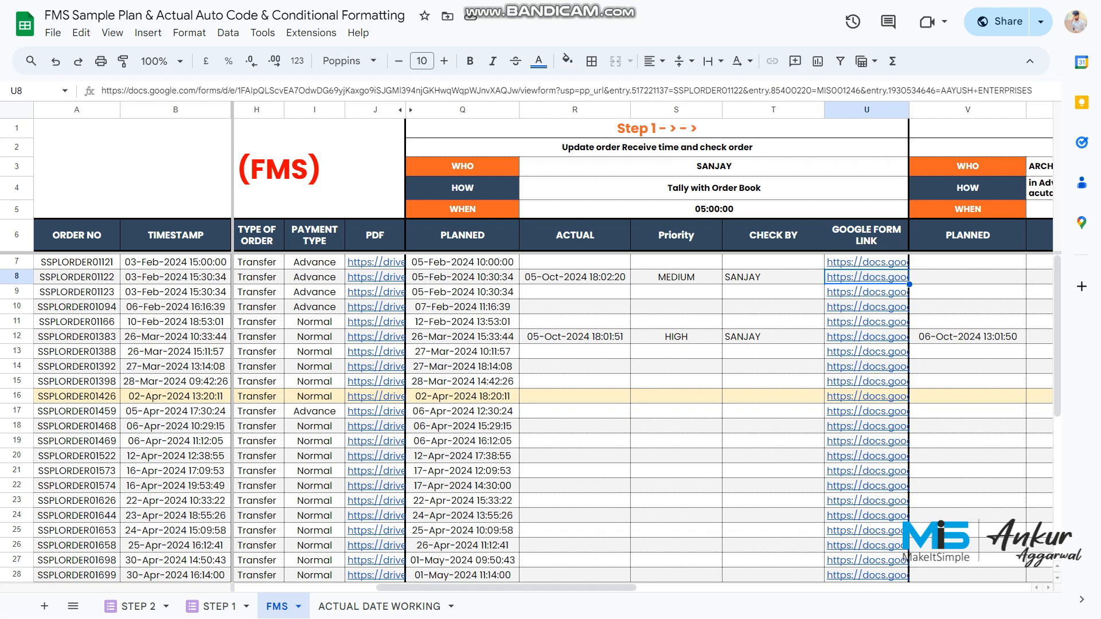
# Step: Examine the Step 2 PLANNED column around row 8 alongside the Step 1 entries in the FMS sheet
pyautogui.moveTo(507, 588); pyautogui.dragTo(563, 587)
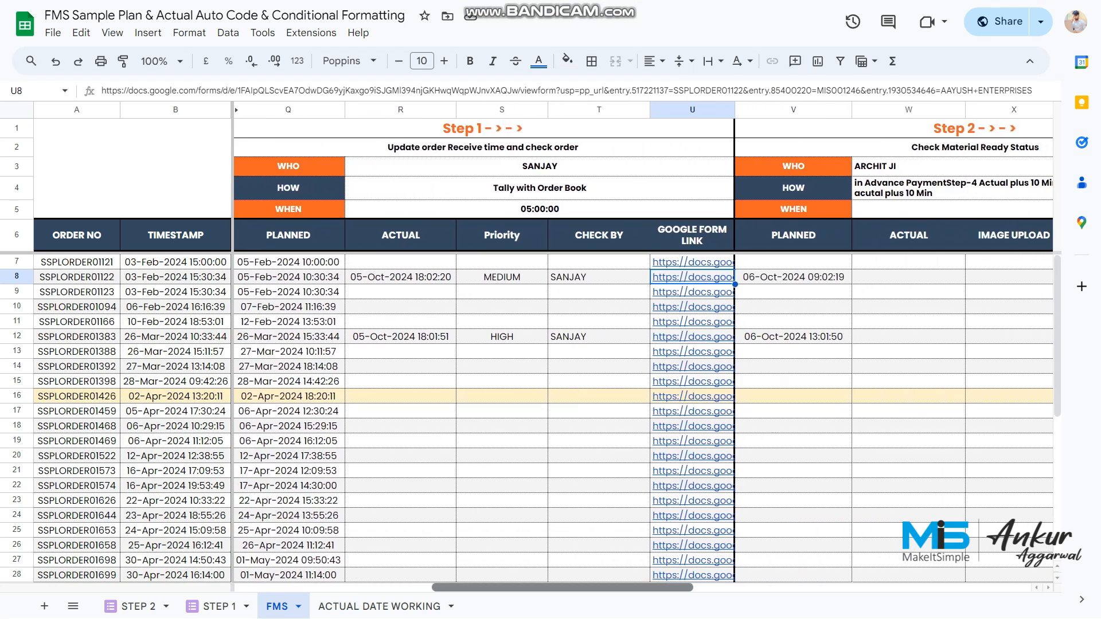
pyautogui.click(794, 277)
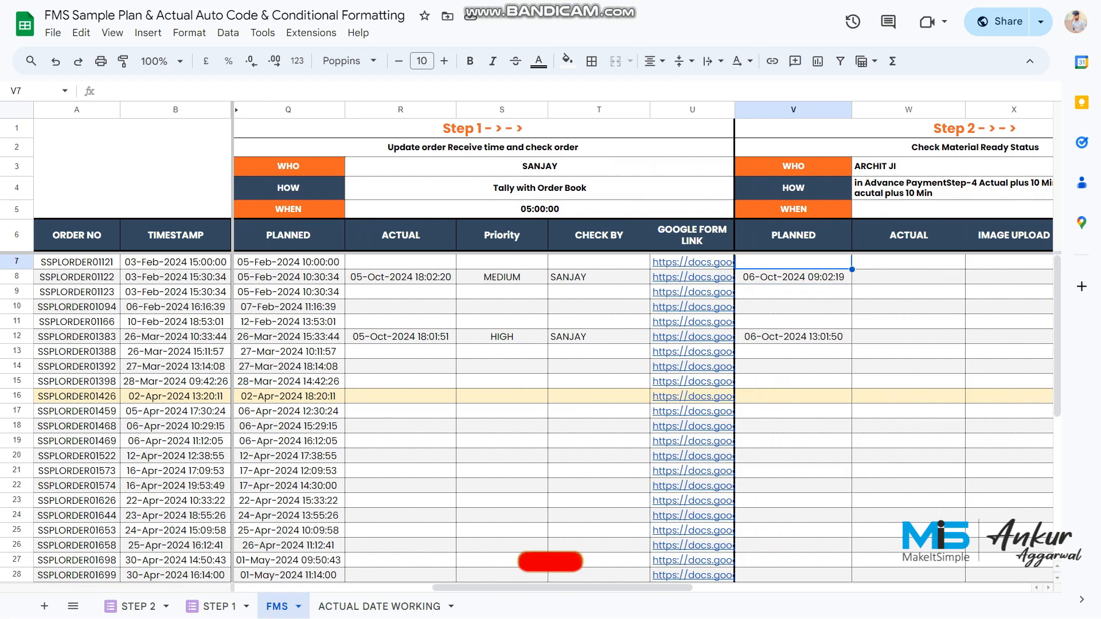
pyautogui.press('Down')
pyautogui.press('Up')
pyautogui.press('Up')
pyautogui.press('Down')
pyautogui.press('Down')
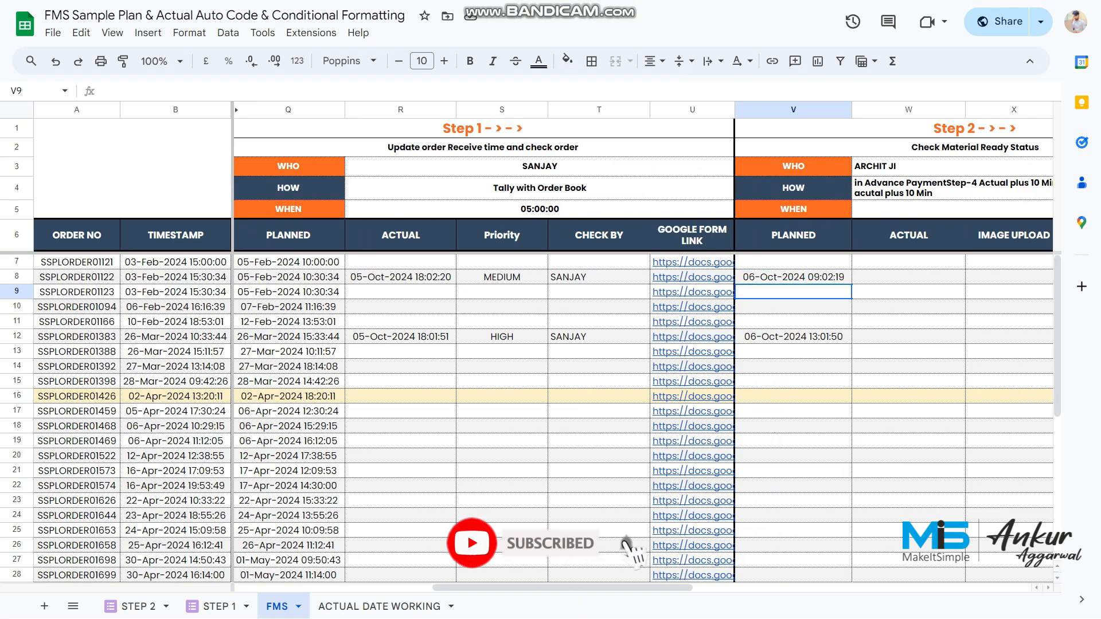
pyautogui.press('Up')
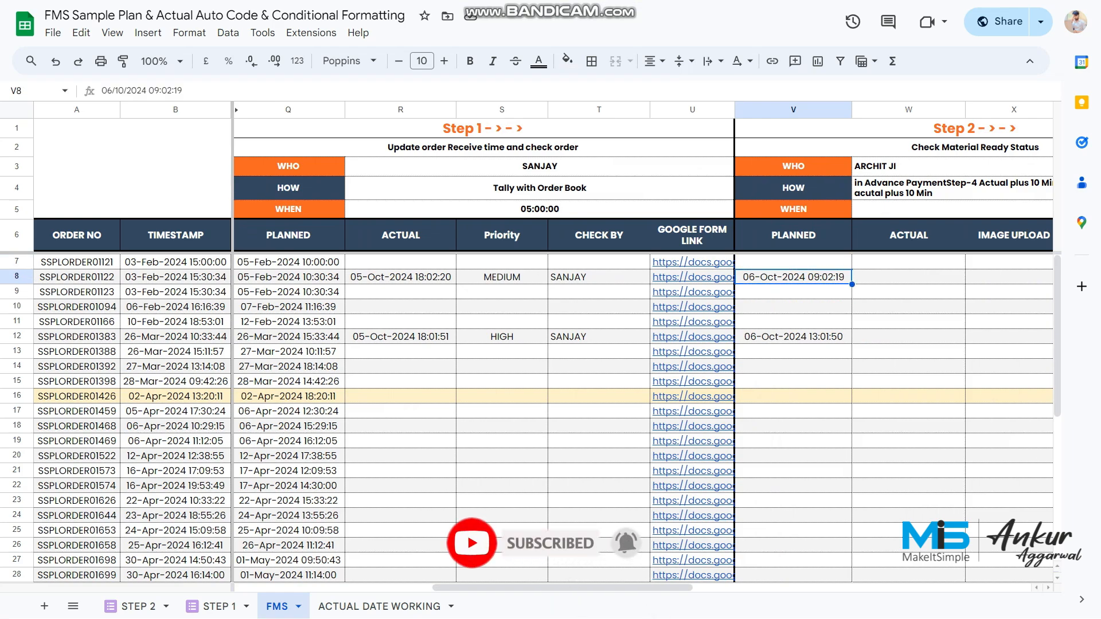
pyautogui.moveTo(563, 588)
pyautogui.mouseDown()
pyautogui.moveTo(601, 588)
pyautogui.moveTo(524, 588)
pyautogui.moveTo(625, 587)
pyautogui.moveTo(553, 587)
pyautogui.mouseUp()
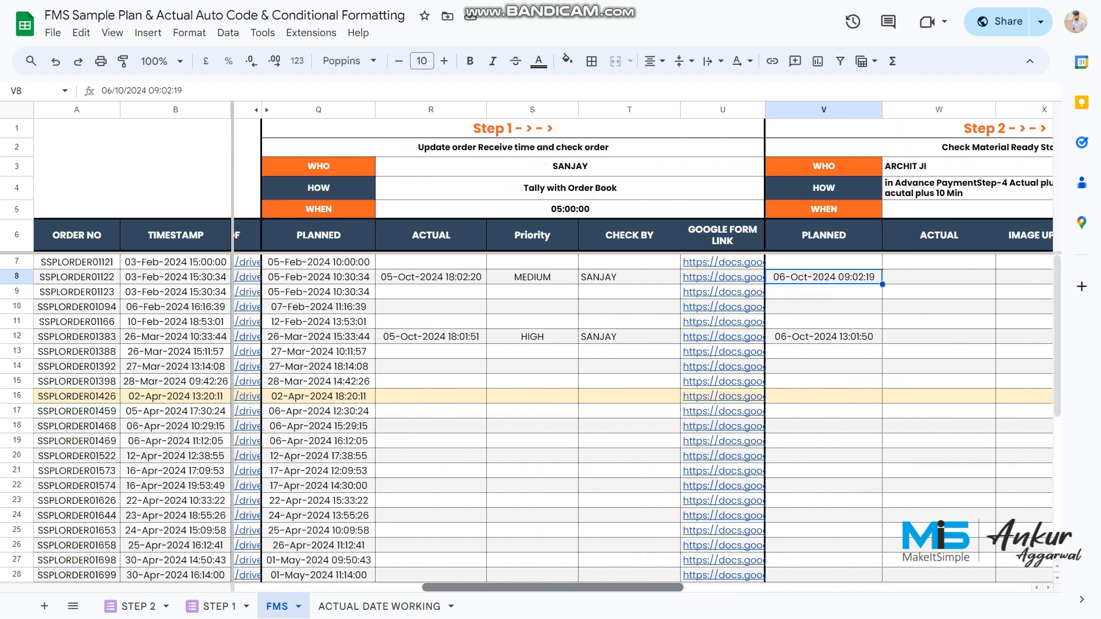
pyautogui.moveTo(553, 588); pyautogui.dragTo(539, 588)
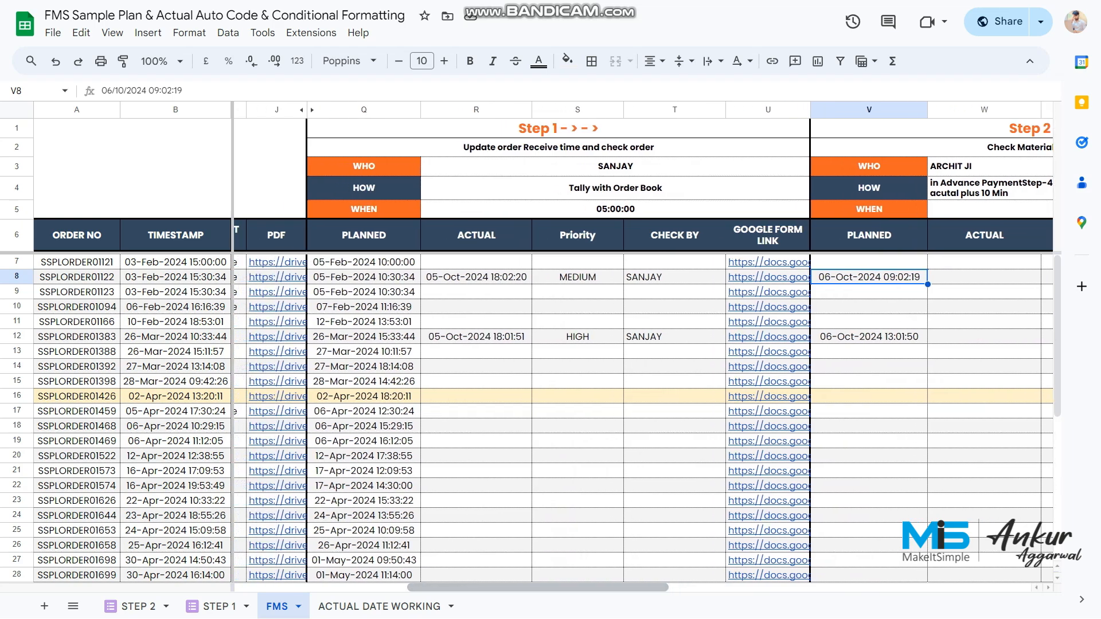
# Step: Examine the STEP NAME entries in the ACTUAL DATE WORKING mapping sheet and compare them with the steps in the FMS sheet
pyautogui.click(379, 607)
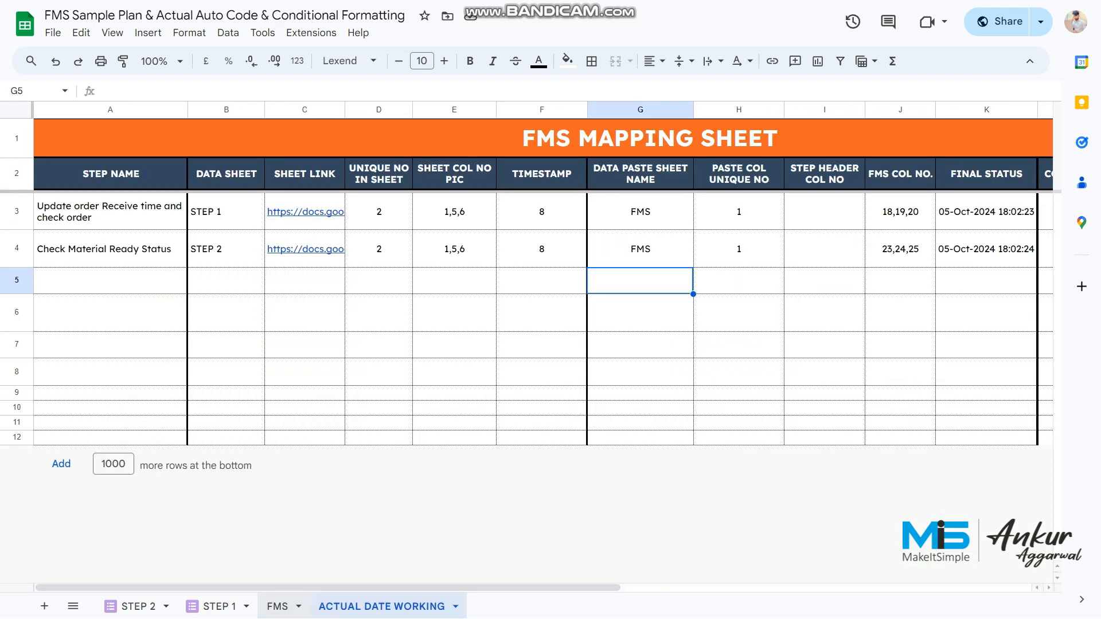
pyautogui.click(110, 249)
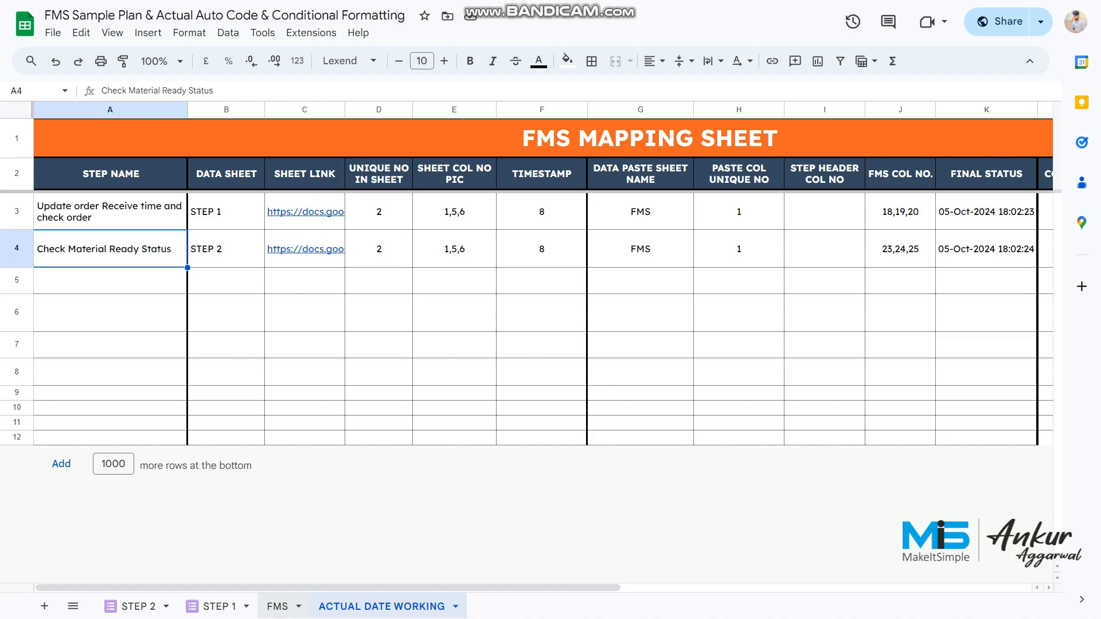
pyautogui.click(278, 607)
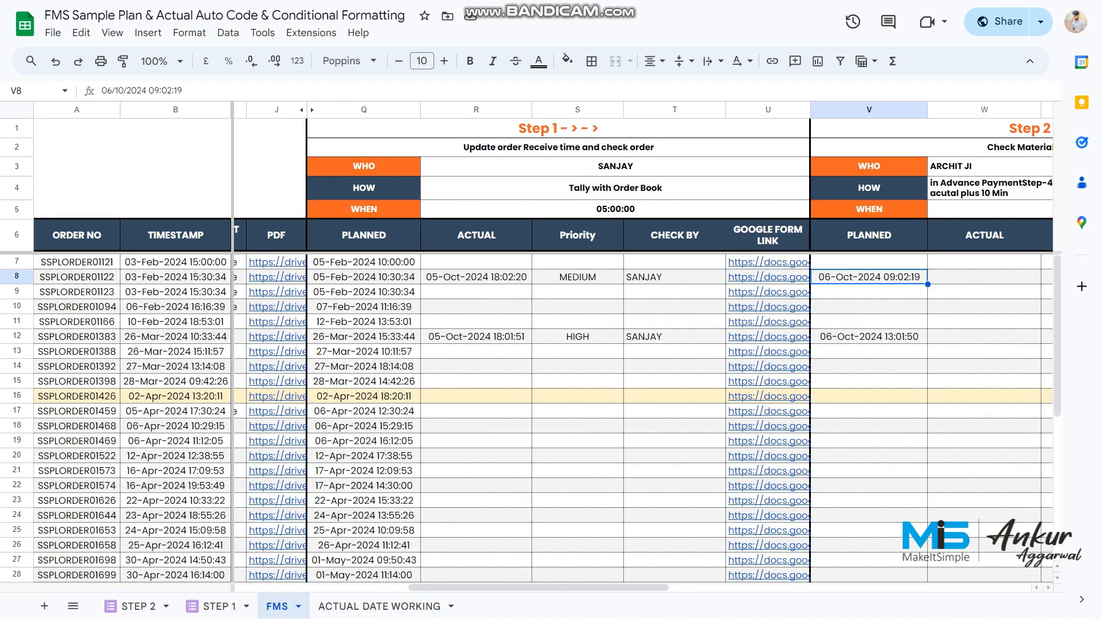
pyautogui.click(380, 607)
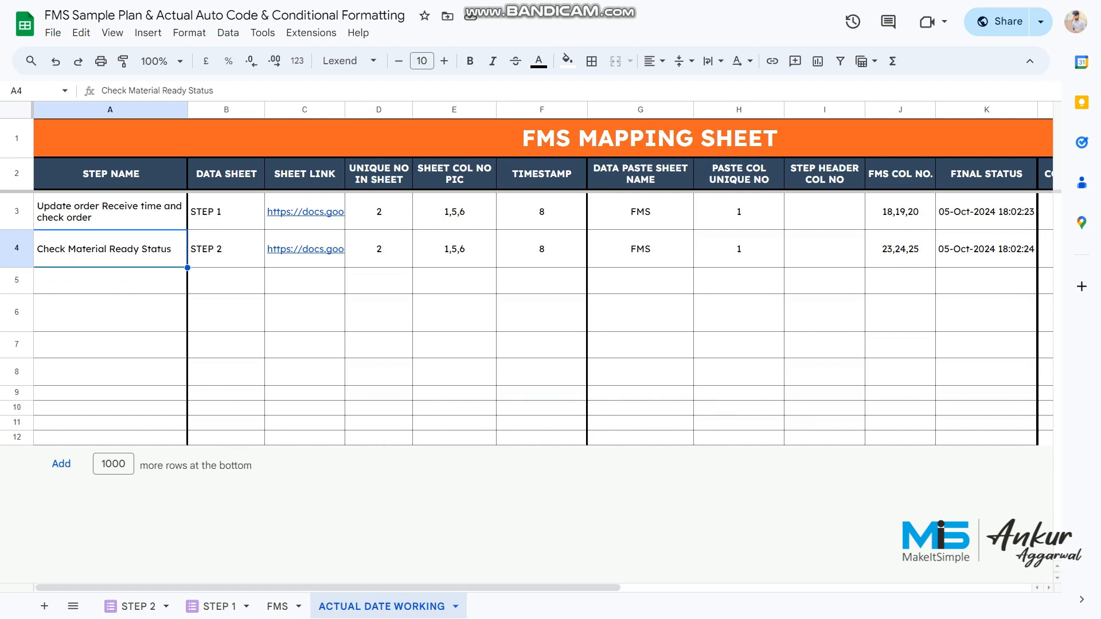
pyautogui.click(110, 211)
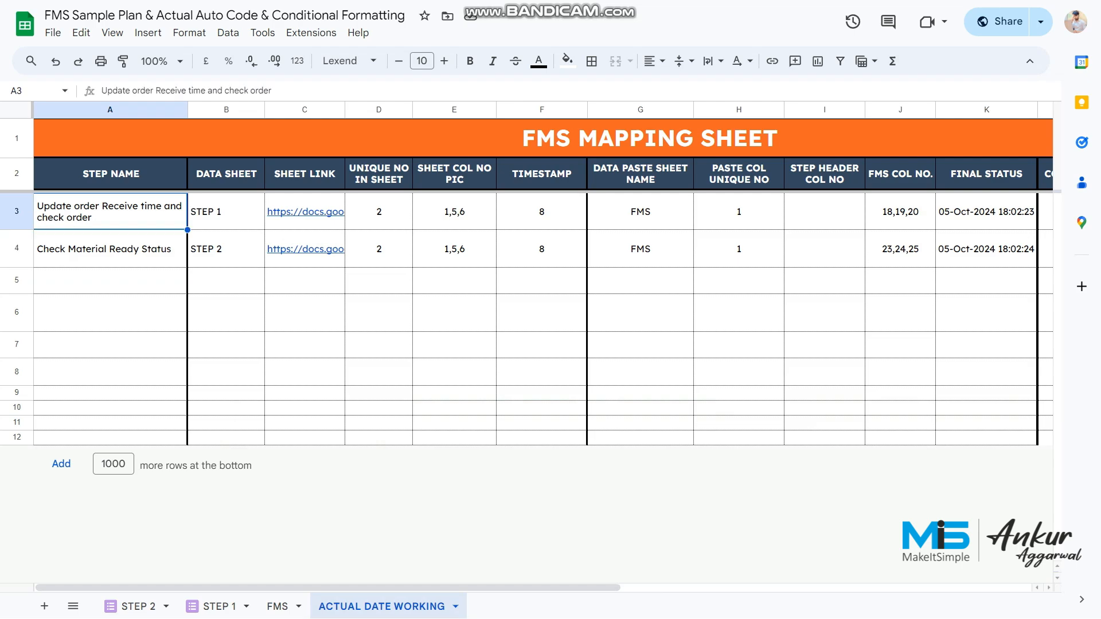
pyautogui.click(110, 173)
pyautogui.click(110, 212)
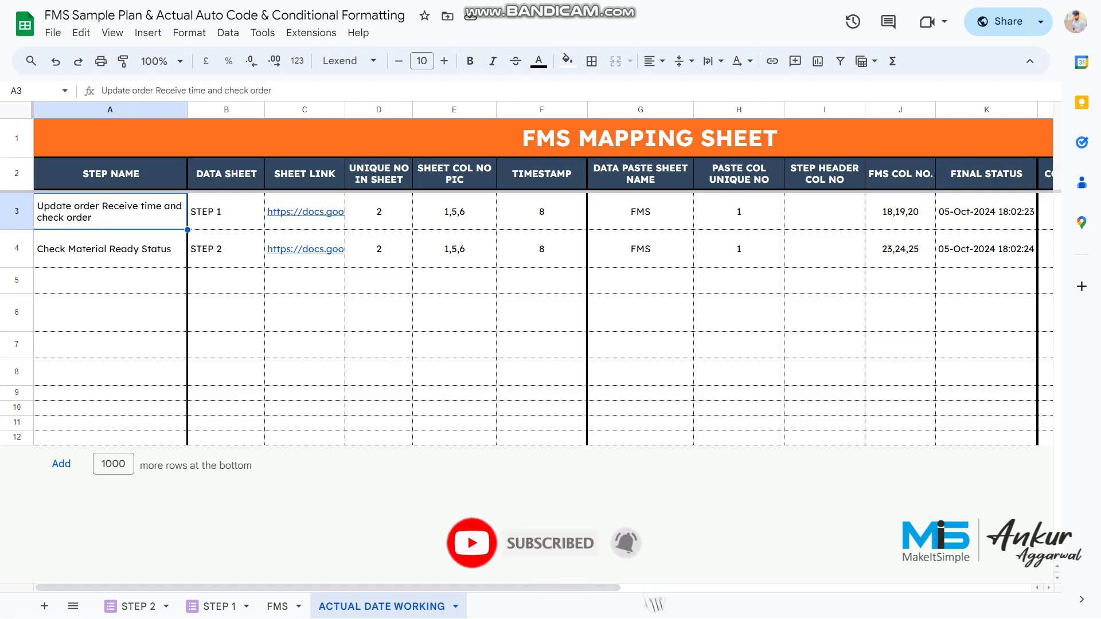
# Step: Review the DATA SHEET entry for STEP 1 against the FMS Step 1 columns and the STEP 1 form responses sheet
pyautogui.click(226, 173)
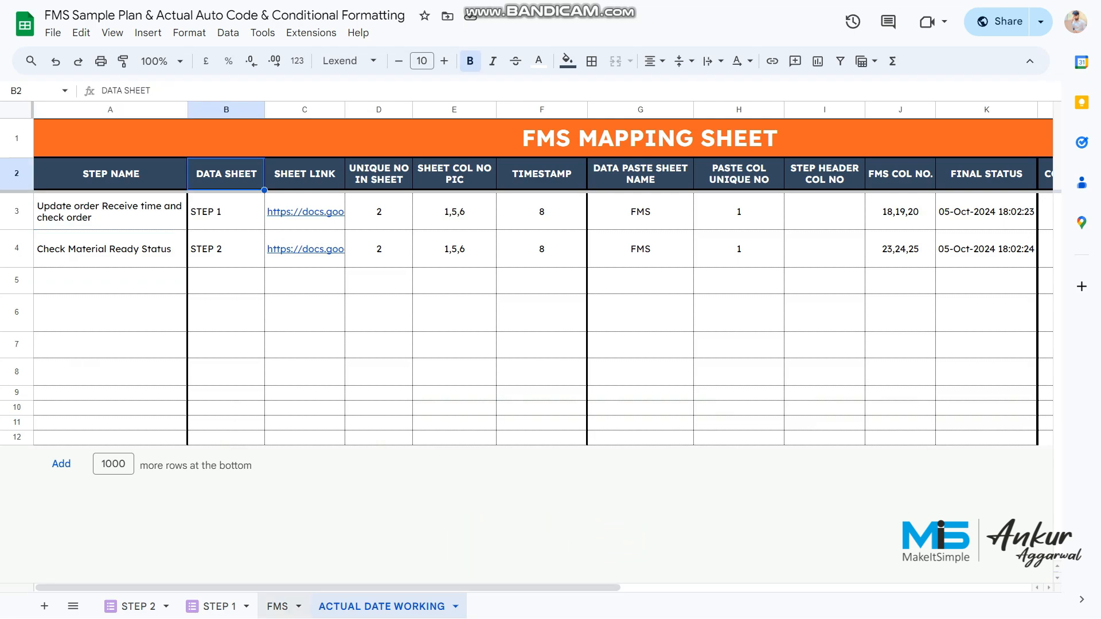
pyautogui.click(278, 607)
pyautogui.moveTo(476, 262); pyautogui.dragTo(675, 352)
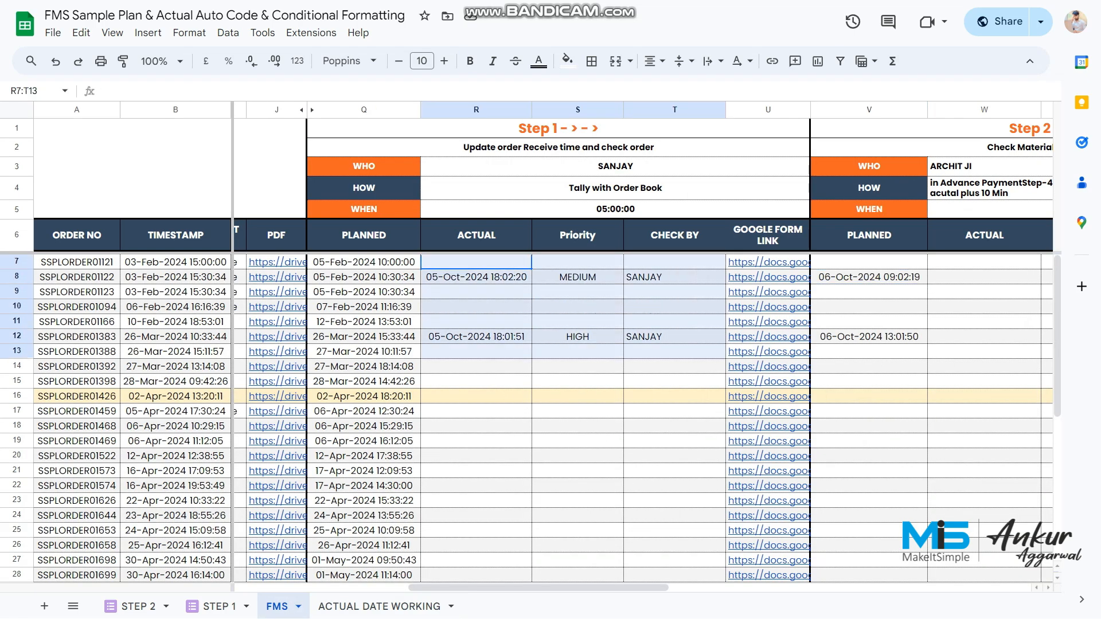
pyautogui.click(379, 607)
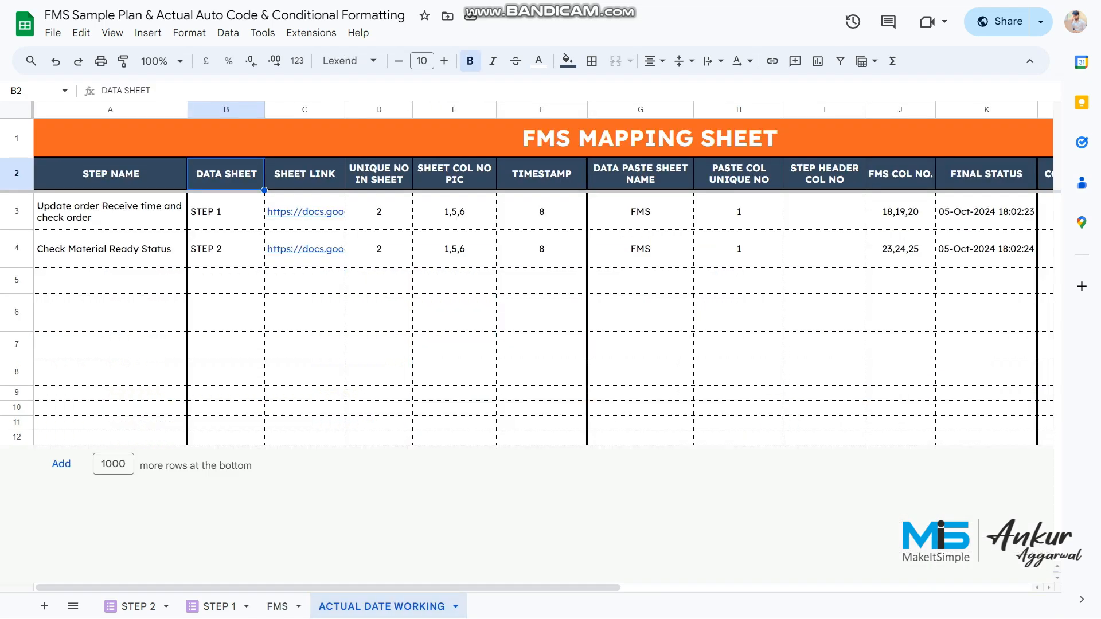
pyautogui.click(226, 212)
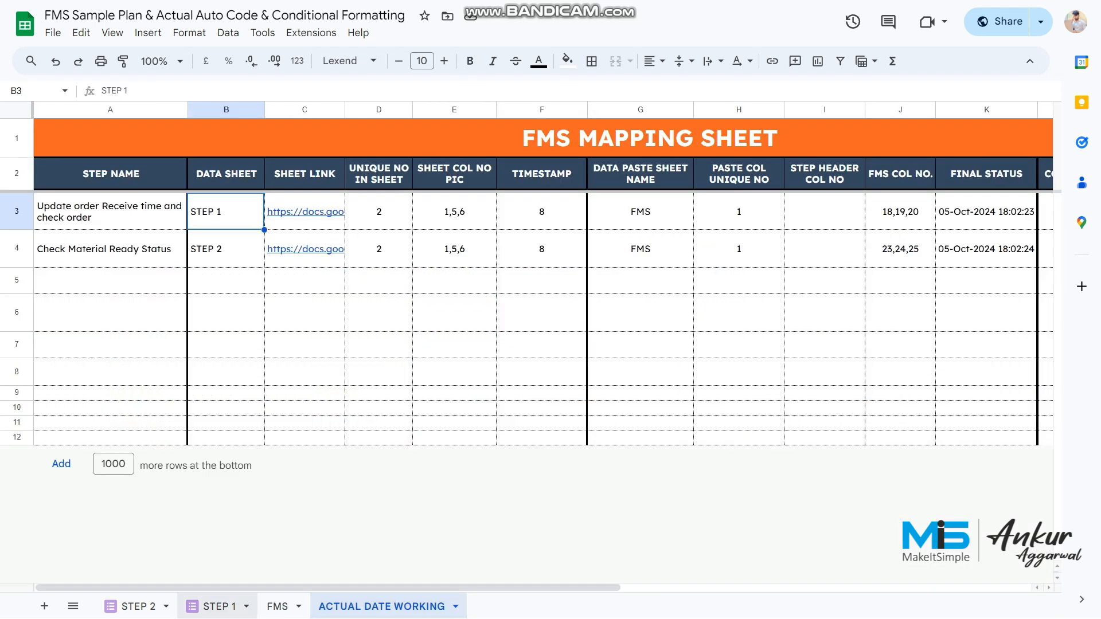
pyautogui.click(212, 607)
pyautogui.click(203, 258)
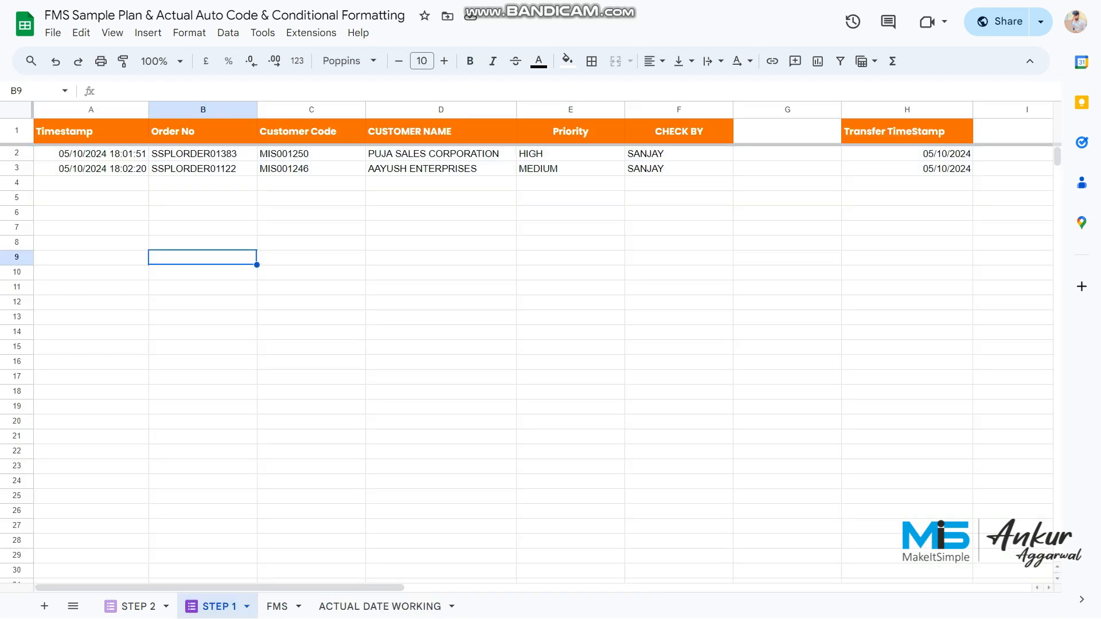
# Step: Review the SHEET LINK entry for STEP 1 in the ACTUAL DATE WORKING mapping sheet
pyautogui.click(379, 607)
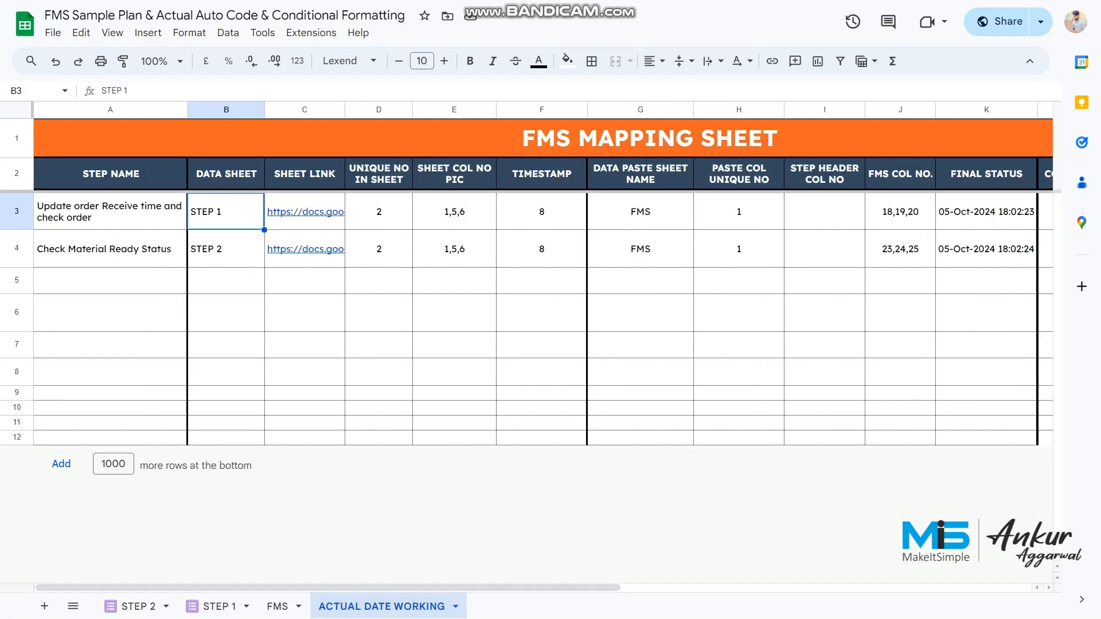
pyautogui.click(304, 175)
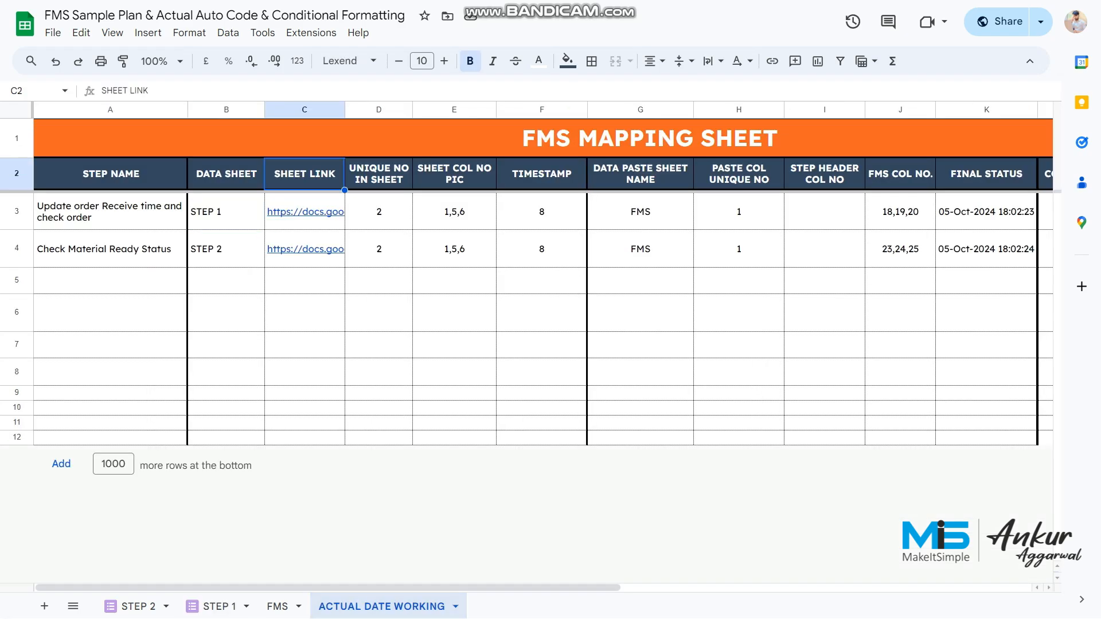
pyautogui.click(305, 212)
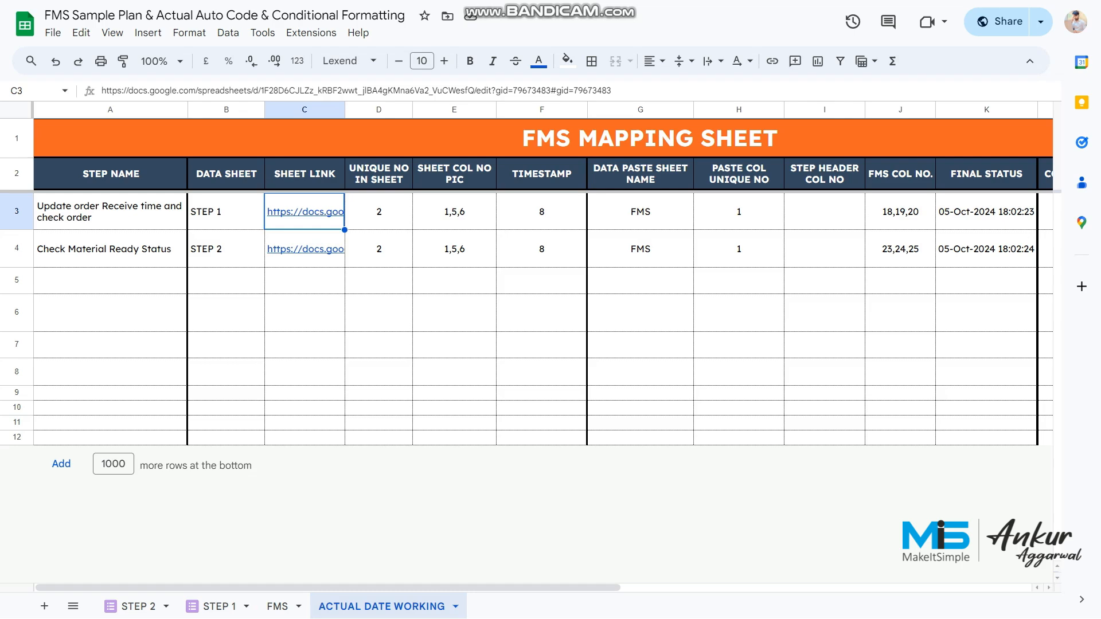
# Step: Examine the mapping sheet's UNIQUE NO IN SHEET entry for STEP 1 and the ORDER NO column in the FMS sheet
pyautogui.click(378, 174)
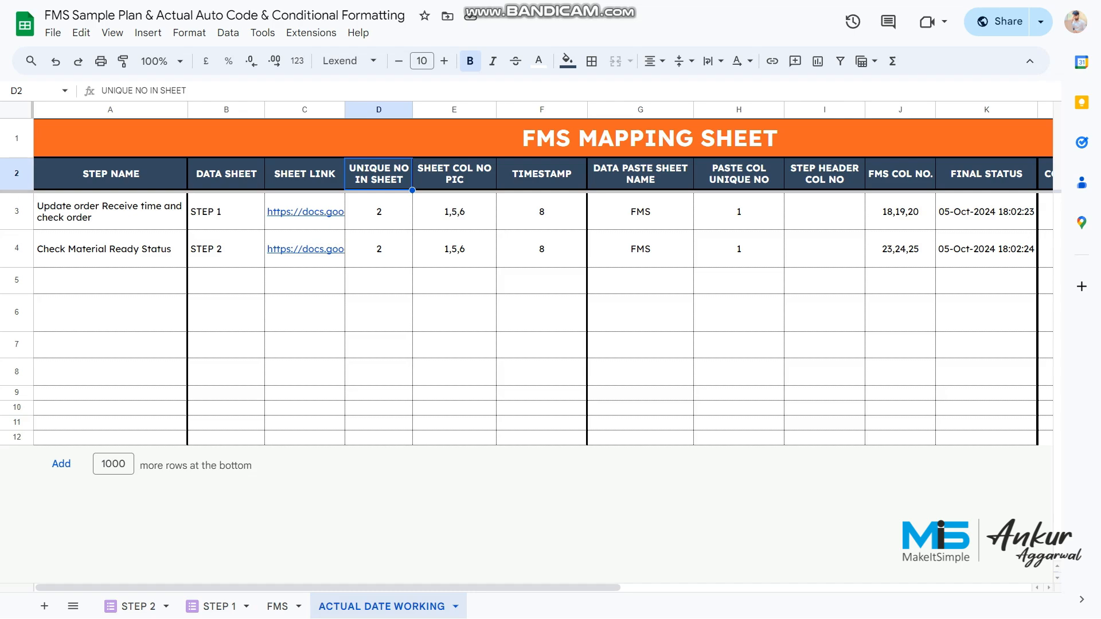
pyautogui.click(304, 213)
pyautogui.click(226, 212)
pyautogui.click(379, 212)
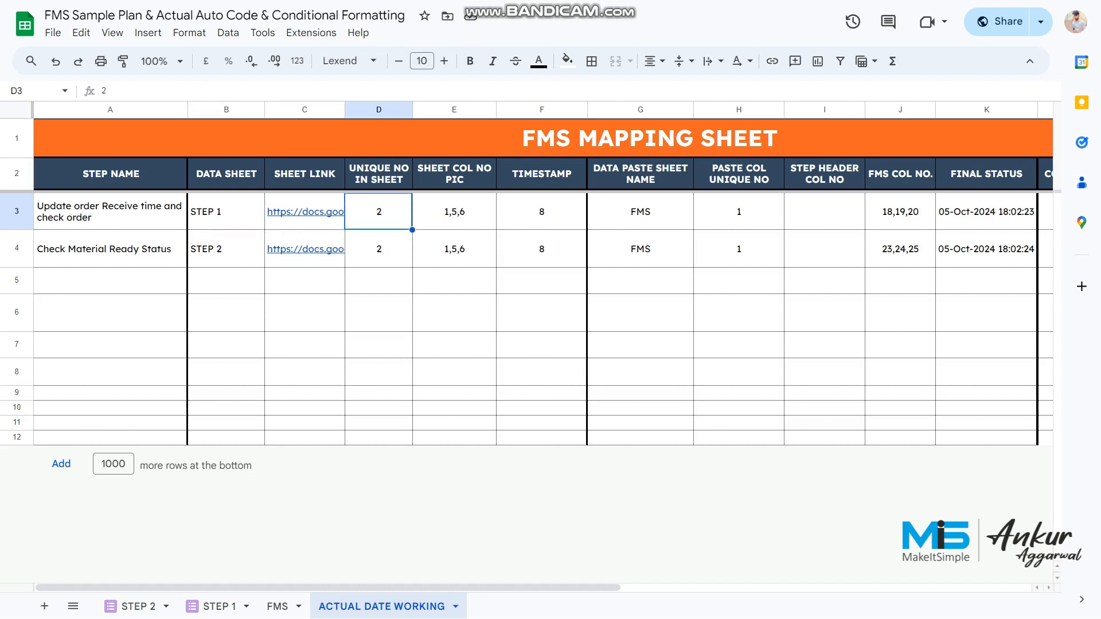
pyautogui.click(379, 175)
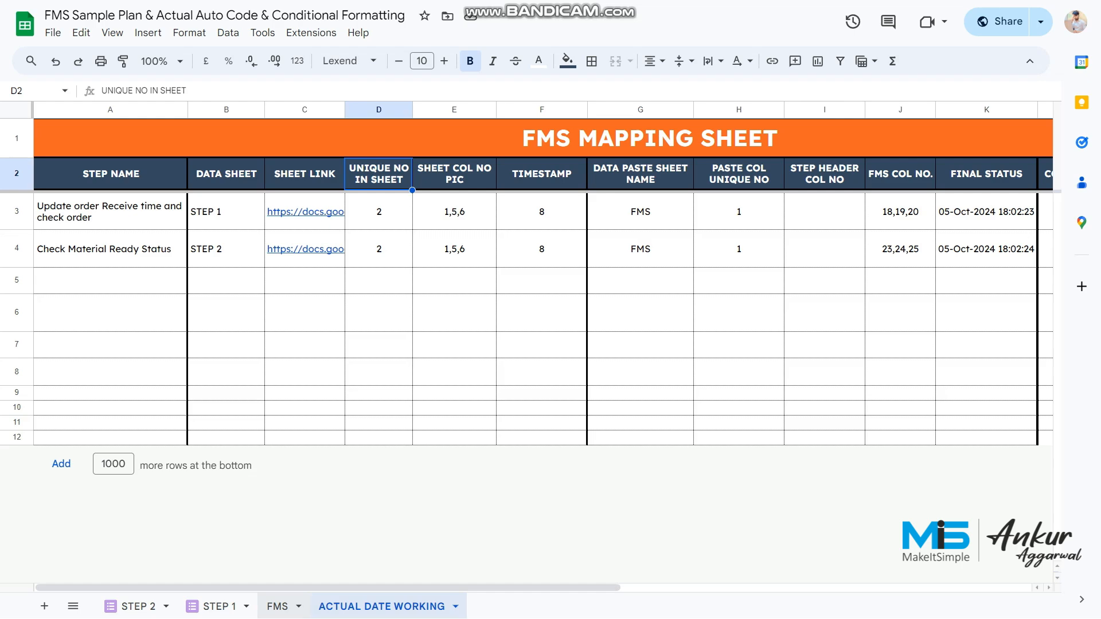
pyautogui.click(278, 606)
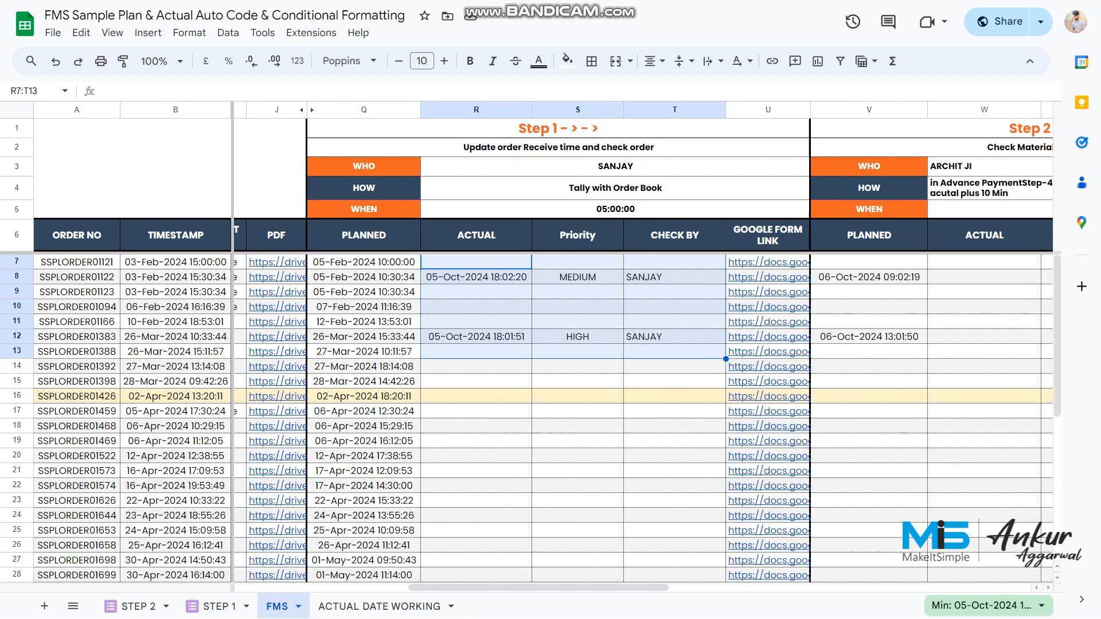
pyautogui.click(77, 236)
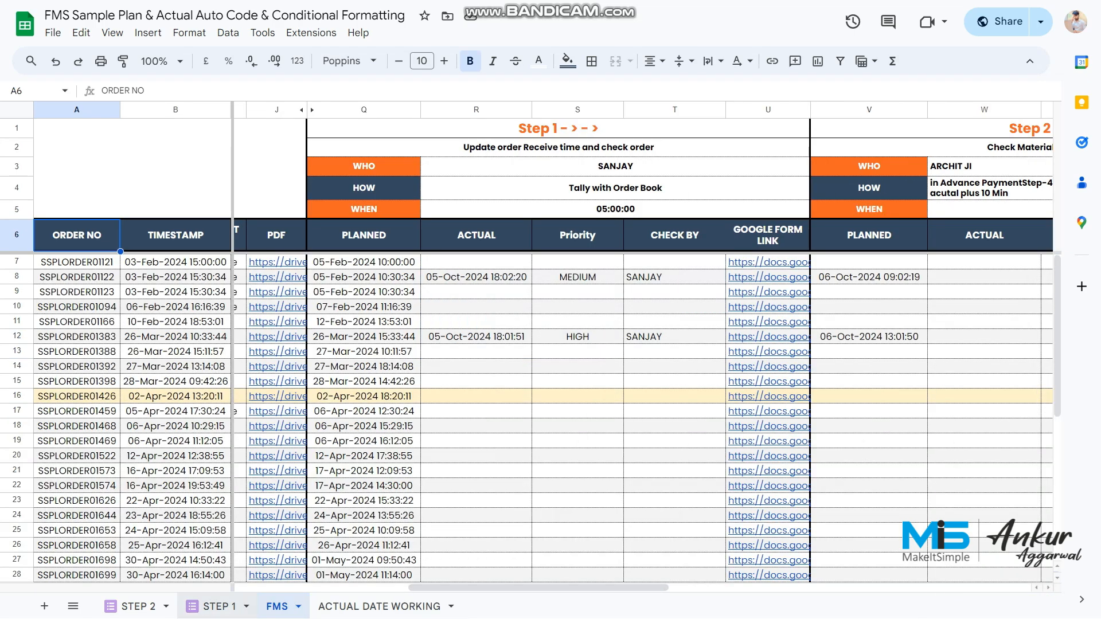
# Step: Compare the Order No column in the STEP 1 form responses with the mapping sheet's UNIQUE NO IN SHEET entry
pyautogui.click(214, 606)
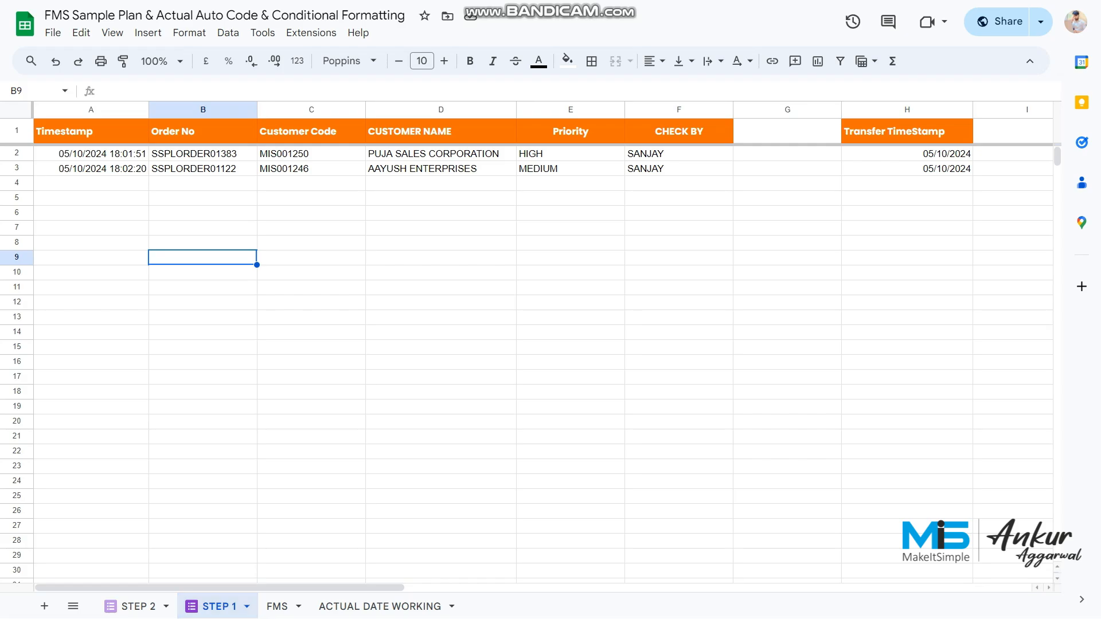
pyautogui.click(203, 169)
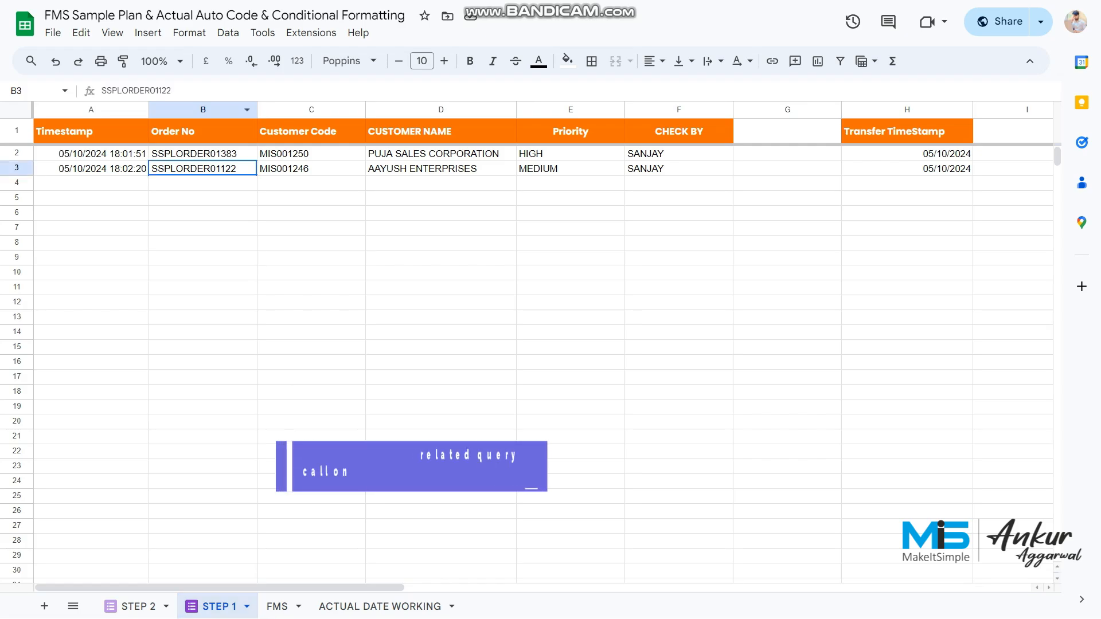
pyautogui.click(203, 109)
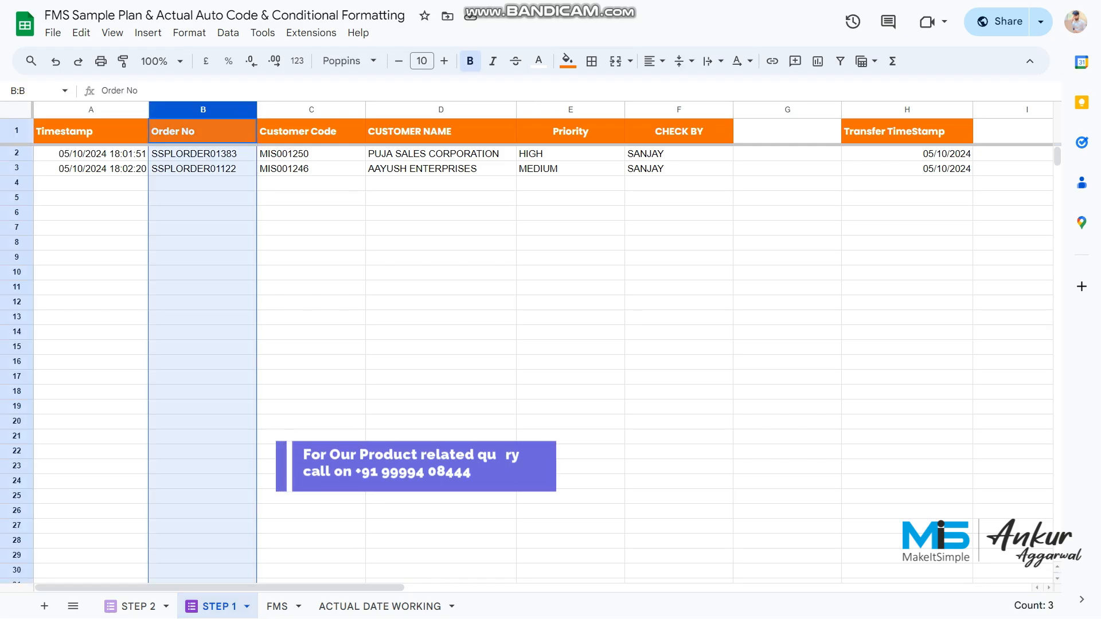
pyautogui.click(380, 606)
pyautogui.click(379, 212)
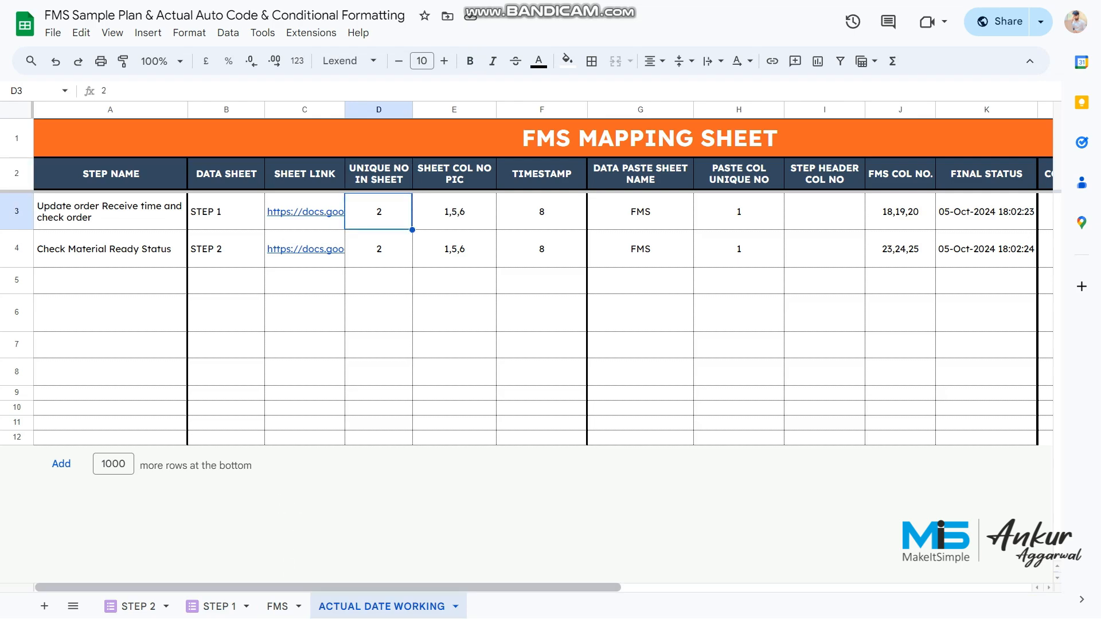
pyautogui.click(215, 606)
pyautogui.click(380, 606)
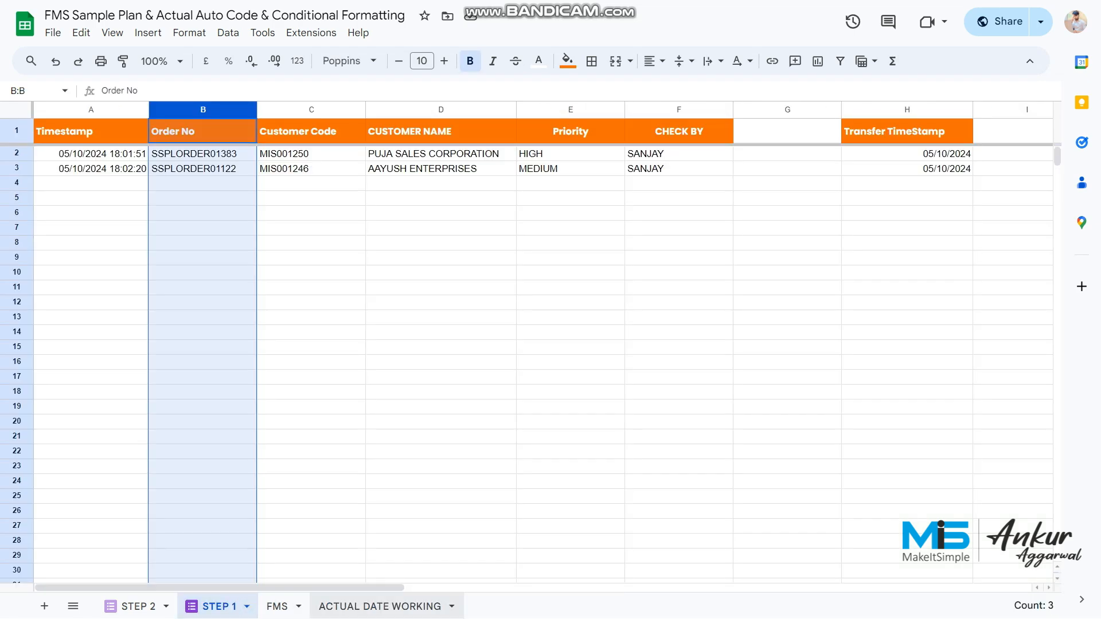
# Step: Examine the SHEET COL NO PIC entry for STEP 1 against the Timestamp, Priority and CHECK BY columns of the form responses
pyautogui.click(454, 174)
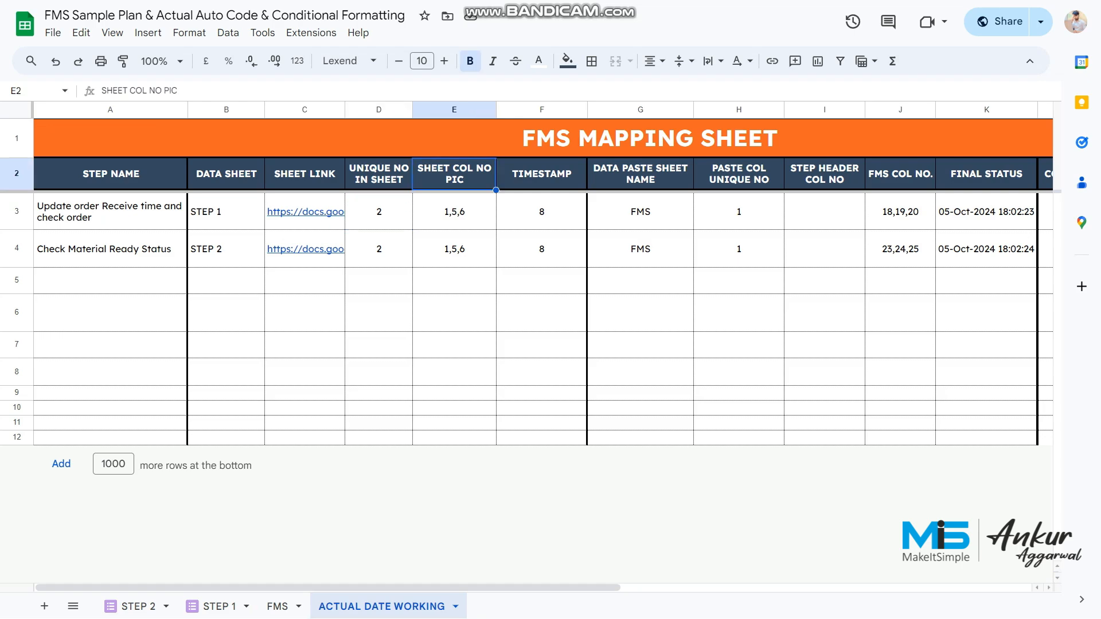
pyautogui.click(215, 607)
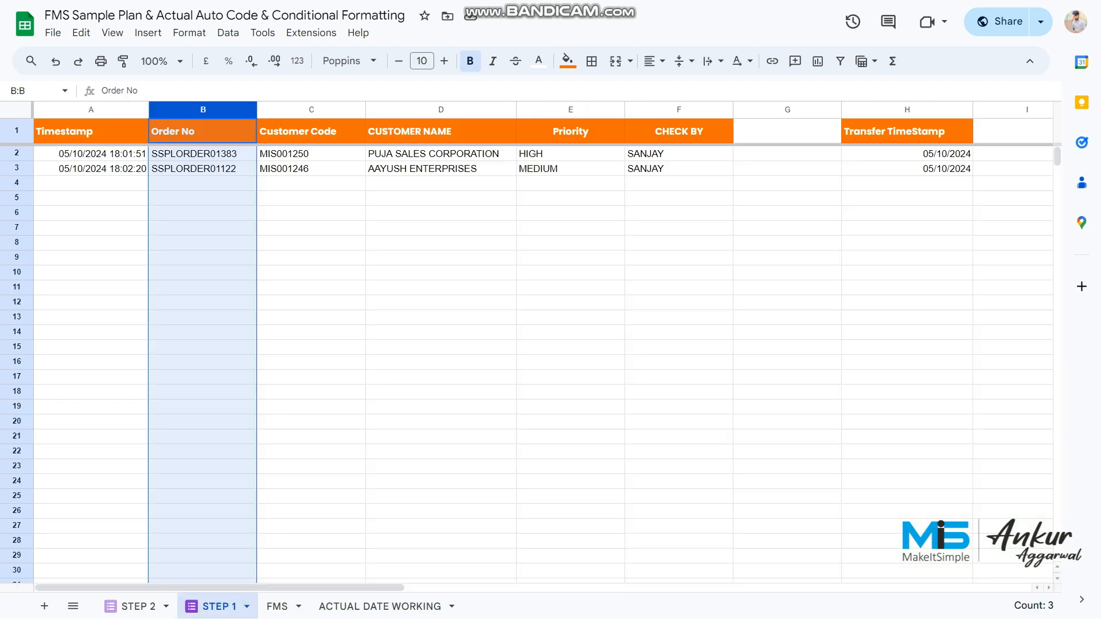
pyautogui.click(203, 198)
pyautogui.moveTo(91, 131); pyautogui.dragTo(679, 198)
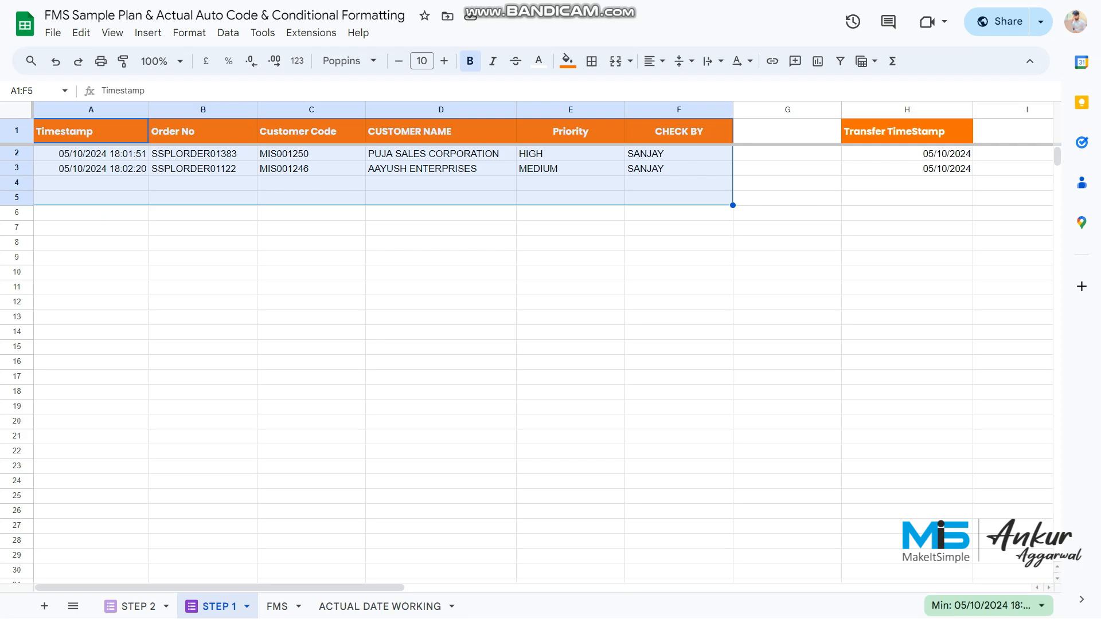
pyautogui.click(91, 183)
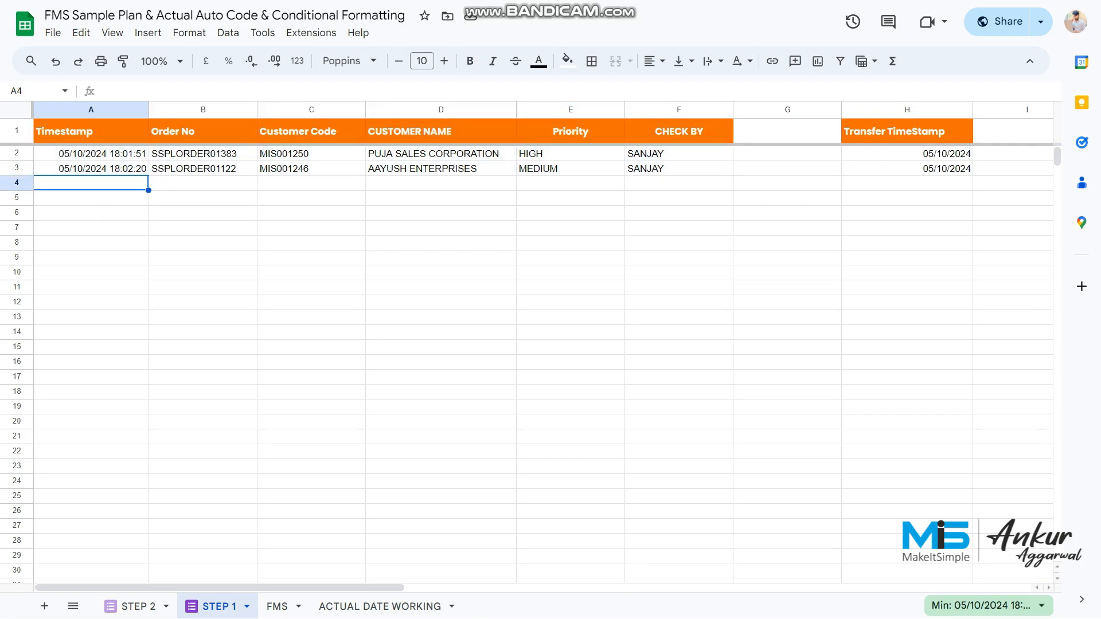
pyautogui.click(91, 109)
pyautogui.keyDown('ctrl'); pyautogui.click(571, 110); pyautogui.keyUp('ctrl')
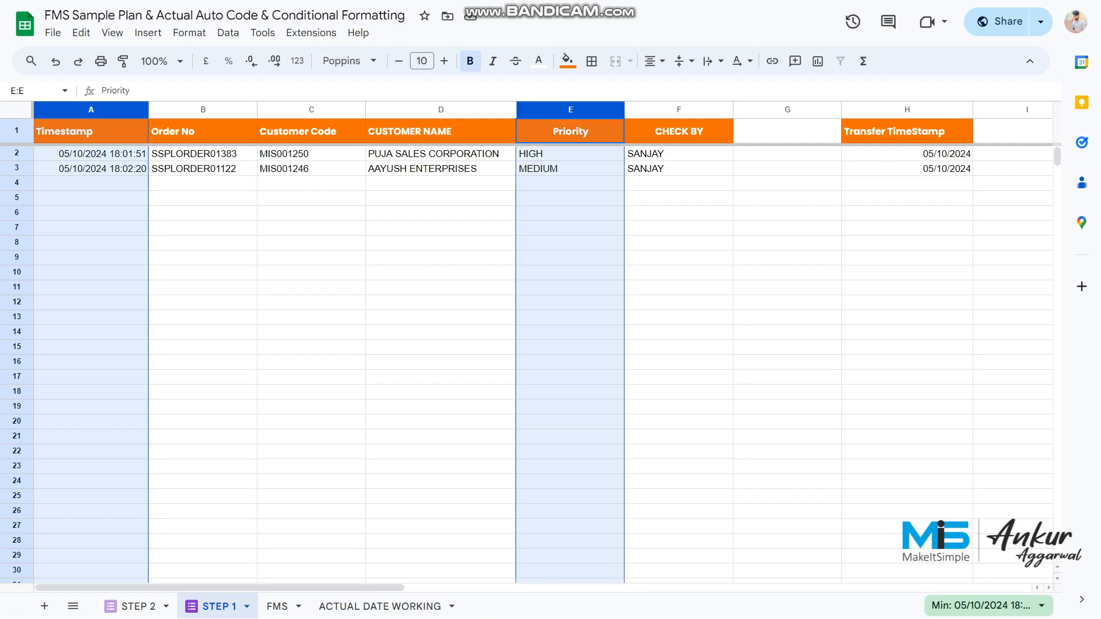
pyautogui.click(380, 606)
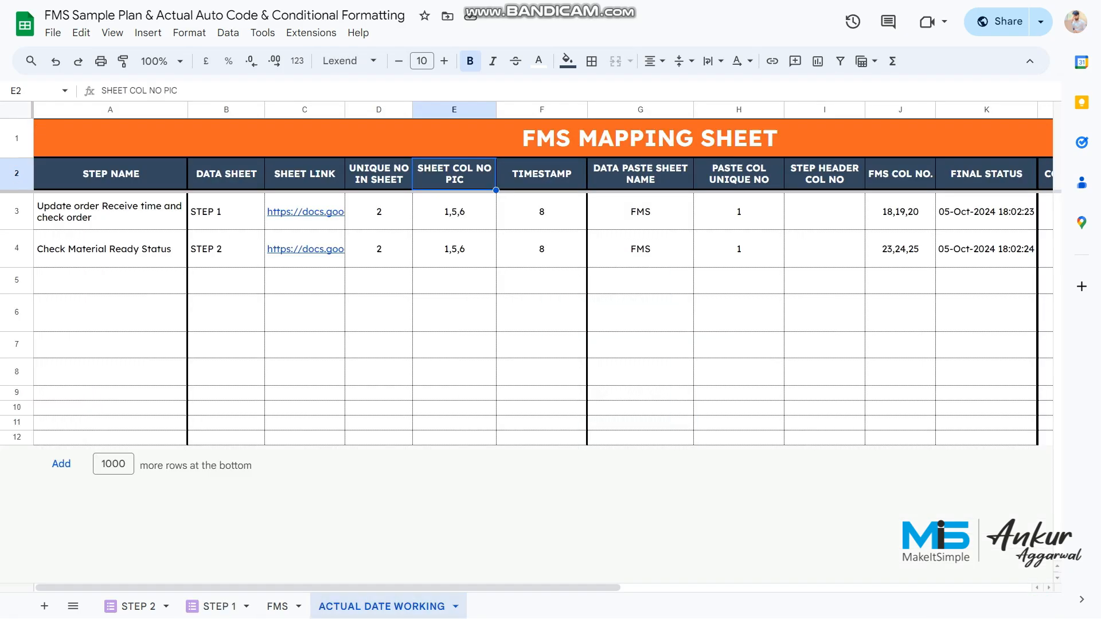
pyautogui.click(454, 212)
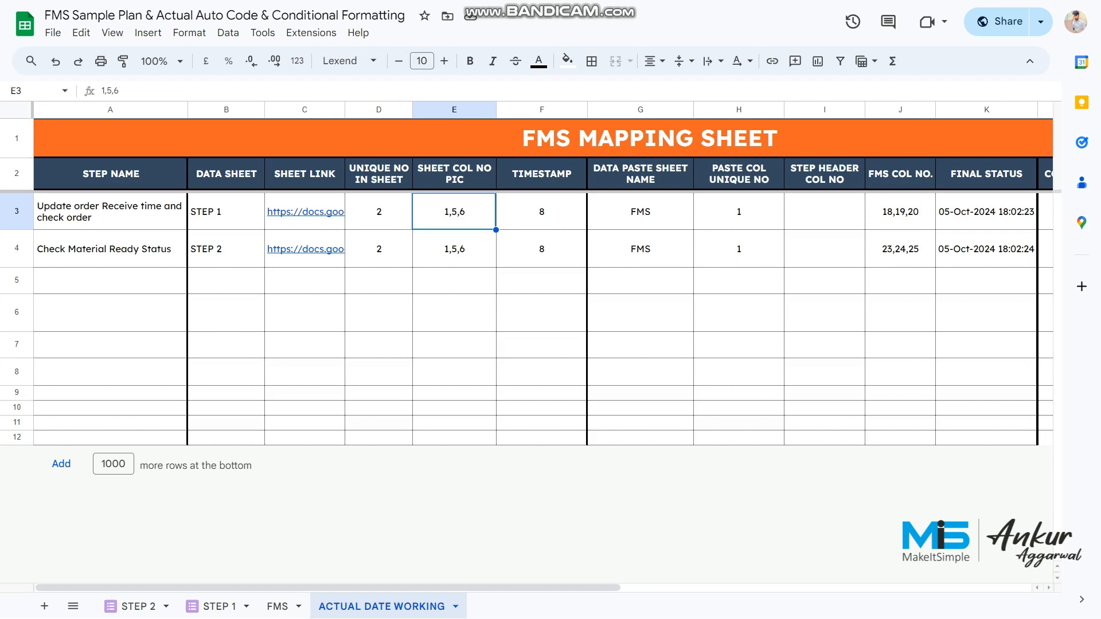
# Step: Examine the mapping sheet's TIMESTAMP entry for STEP 1 against the Transfer TimeStamp column in the STEP 1 responses sheet
pyautogui.click(542, 174)
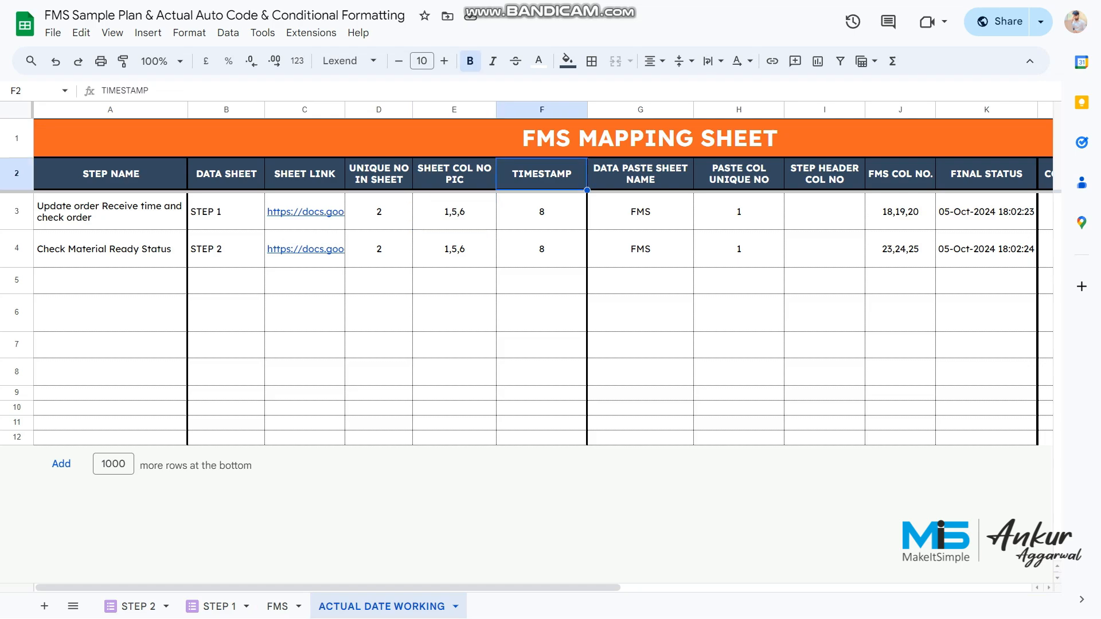
pyautogui.moveTo(226, 211); pyautogui.dragTo(542, 212)
pyautogui.click(454, 212)
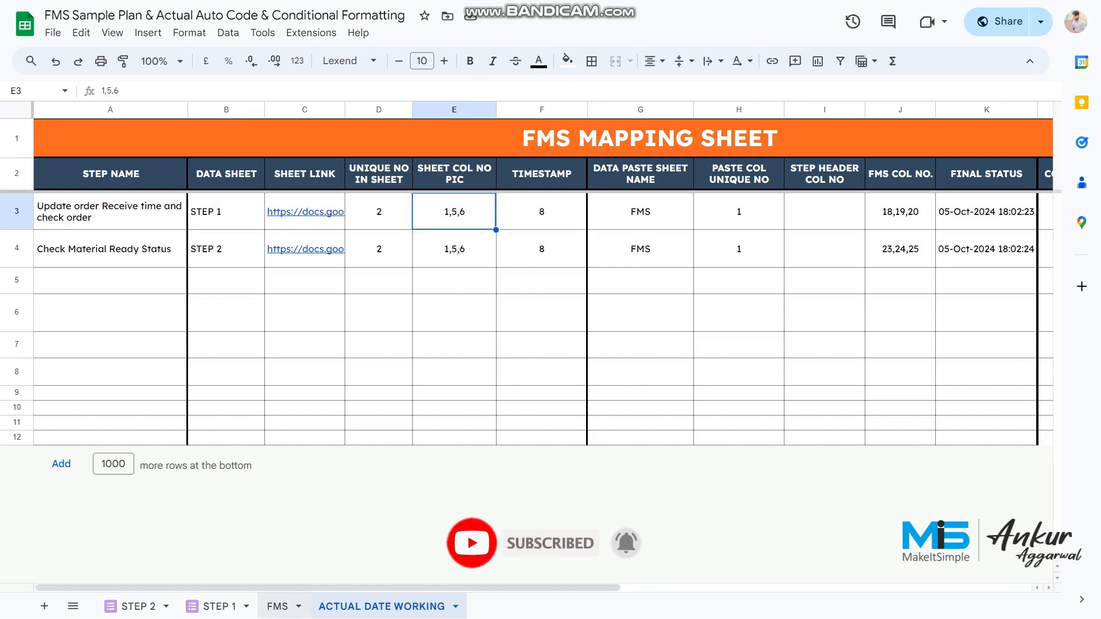
pyautogui.click(278, 607)
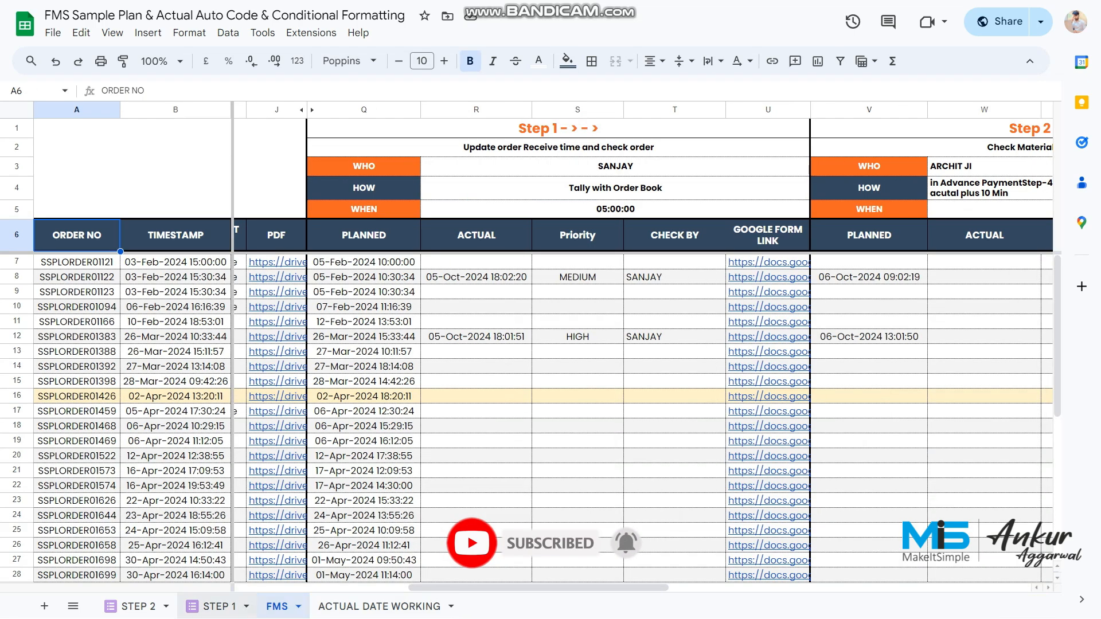
pyautogui.click(219, 606)
pyautogui.click(907, 132)
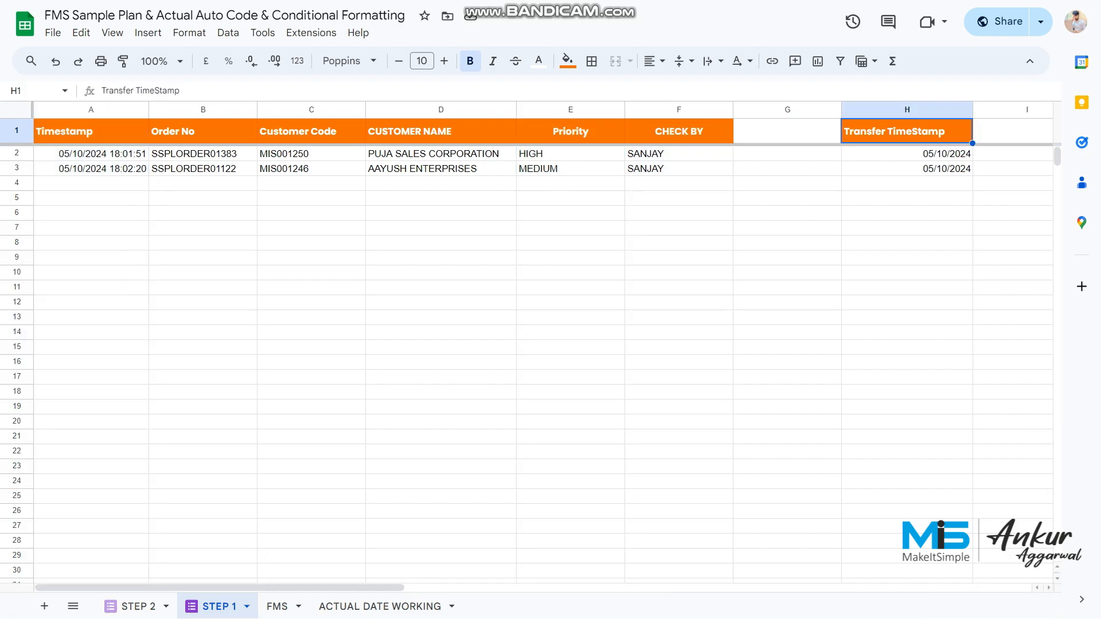
pyautogui.click(907, 153)
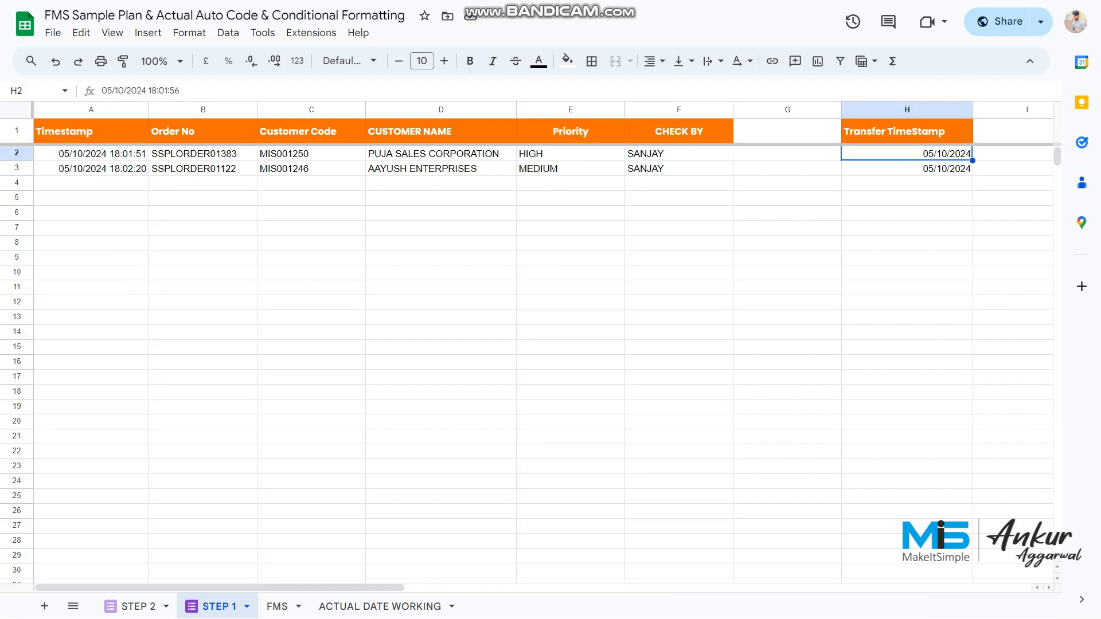
pyautogui.moveTo(91, 169); pyautogui.dragTo(680, 168)
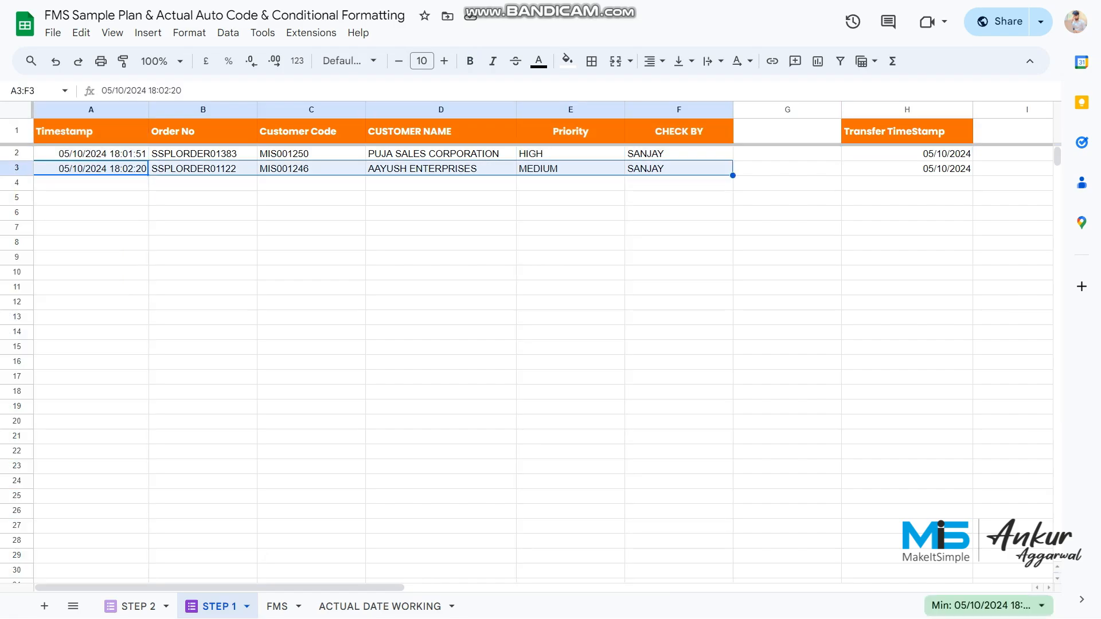
pyautogui.moveTo(907, 153); pyautogui.dragTo(907, 228)
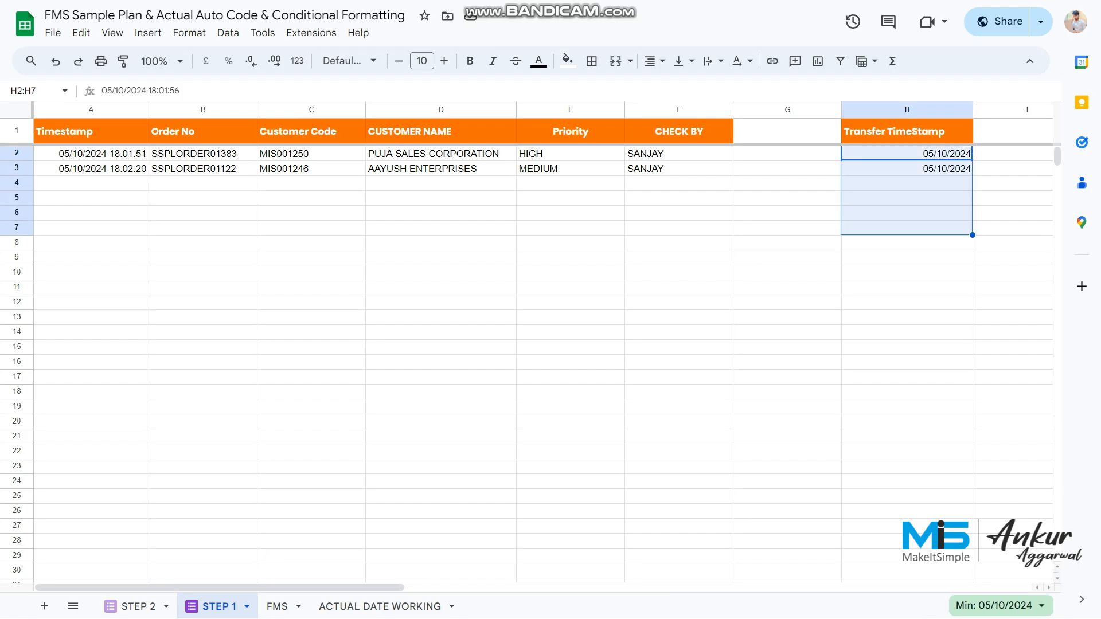
pyautogui.click(380, 607)
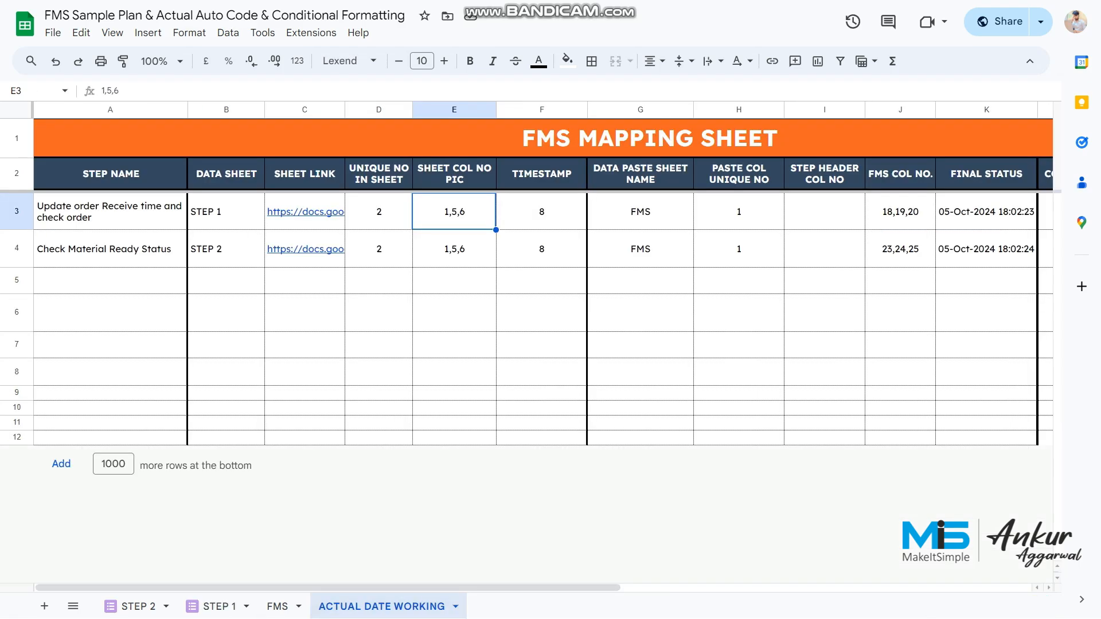
pyautogui.click(543, 212)
pyautogui.moveTo(226, 212); pyautogui.dragTo(542, 211)
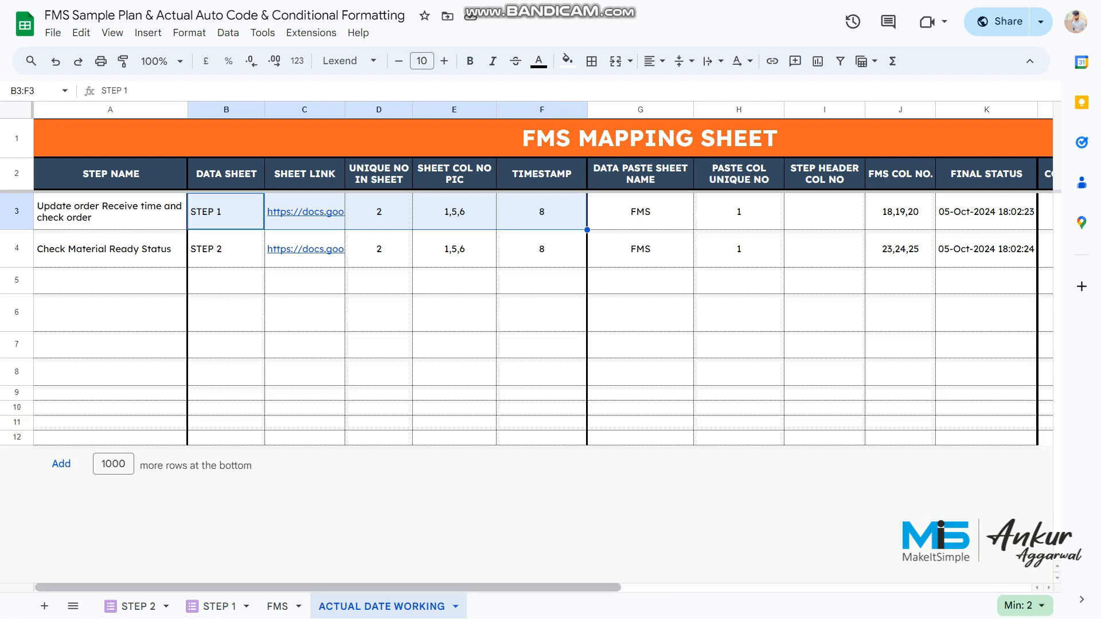
# Step: Review the DATA PASTE SHEET NAME entry for STEP 1 in the mapping sheet
pyautogui.hscroll(4, 543, 321)
pyautogui.moveTo(436, 588); pyautogui.dragTo(436, 588)
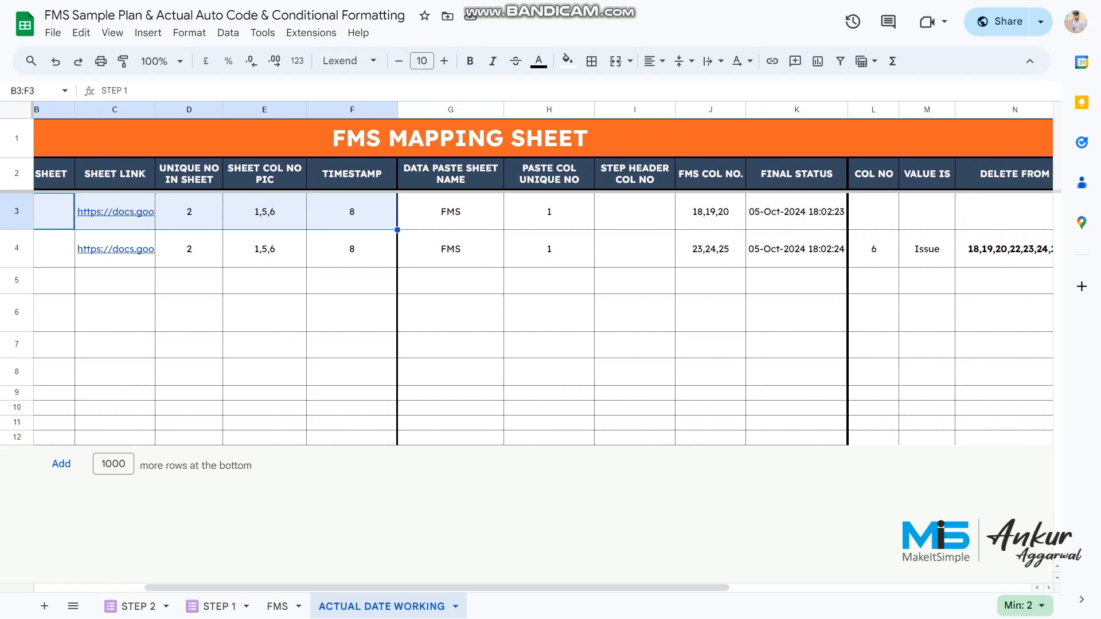
pyautogui.click(451, 174)
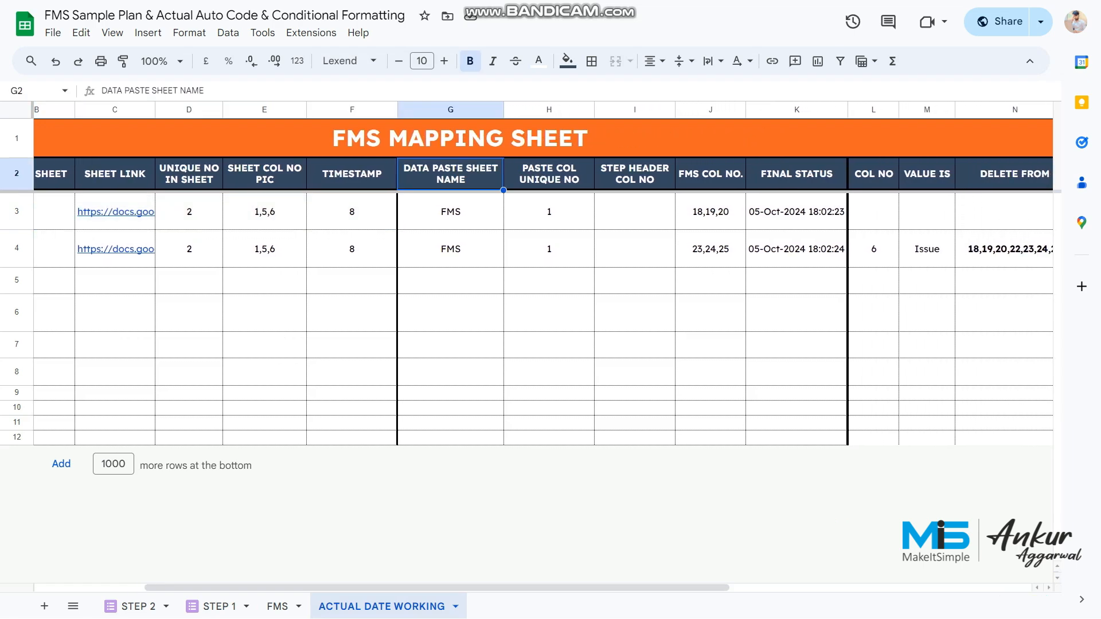
pyautogui.click(451, 212)
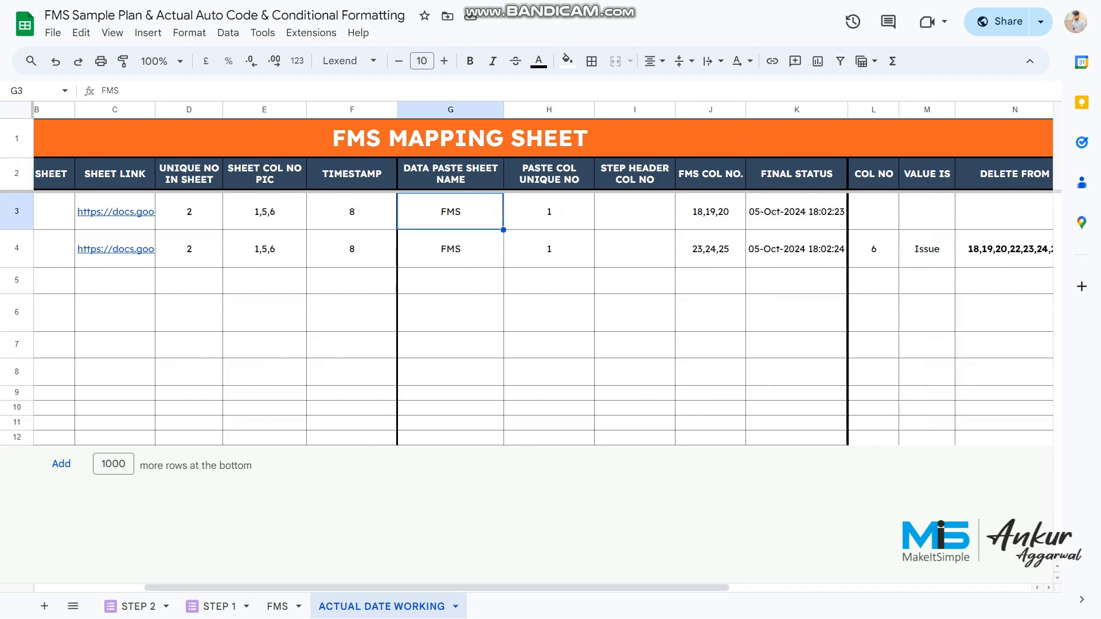
# Step: Compare the mapping sheet's PASTE COL UNIQUE NO column with the ORDER NO column in the FMS sheet
pyautogui.click(548, 175)
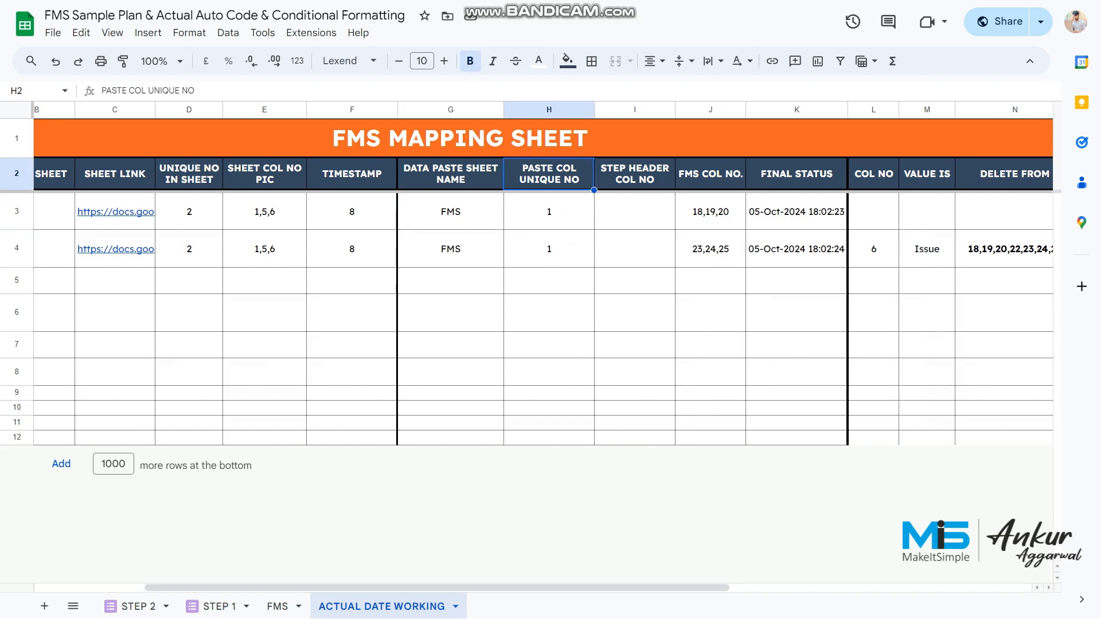
pyautogui.click(277, 606)
pyautogui.click(77, 291)
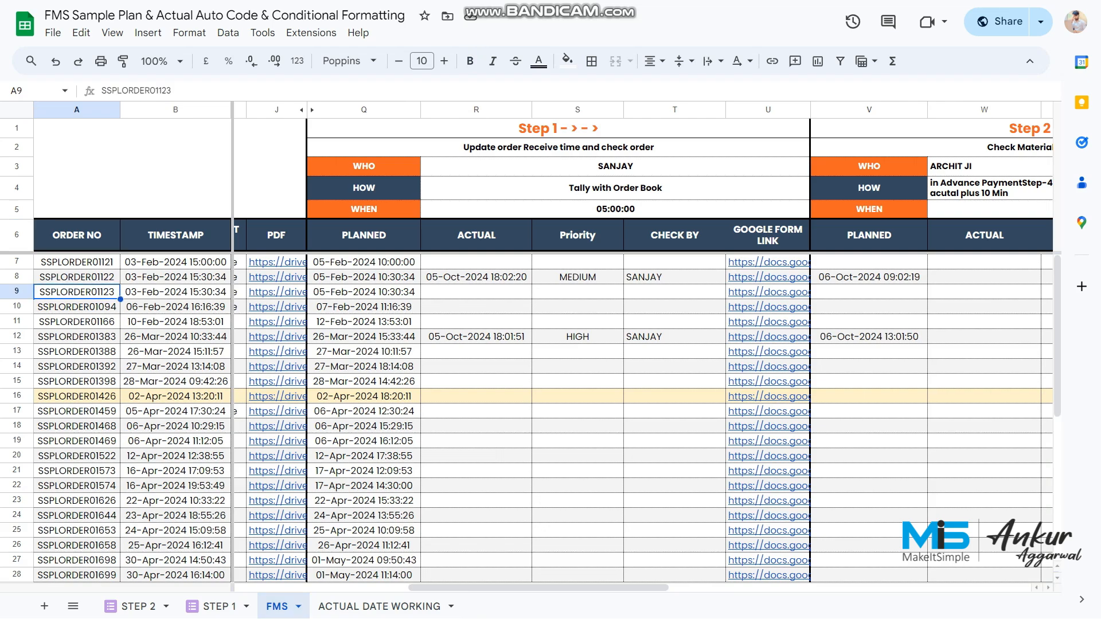
pyautogui.click(77, 109)
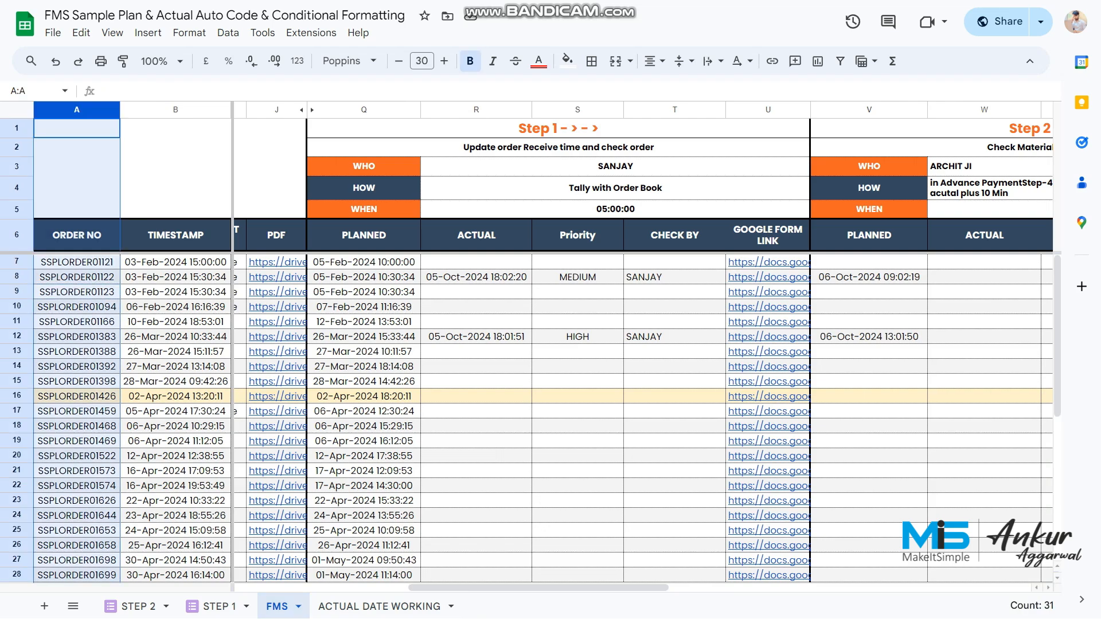
# Step: Compare the mapping sheet's FMS COL NO. entry for STEP 1 with the ACTUAL, Priority and CHECK BY columns in the FMS sheet
pyautogui.click(379, 606)
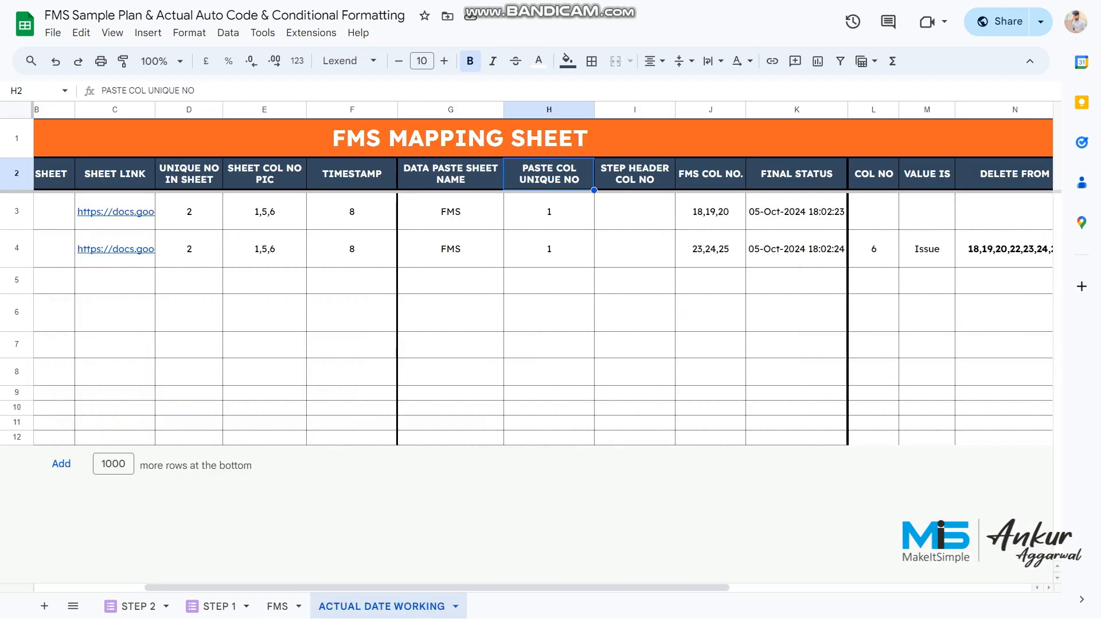
pyautogui.click(549, 212)
pyautogui.click(711, 174)
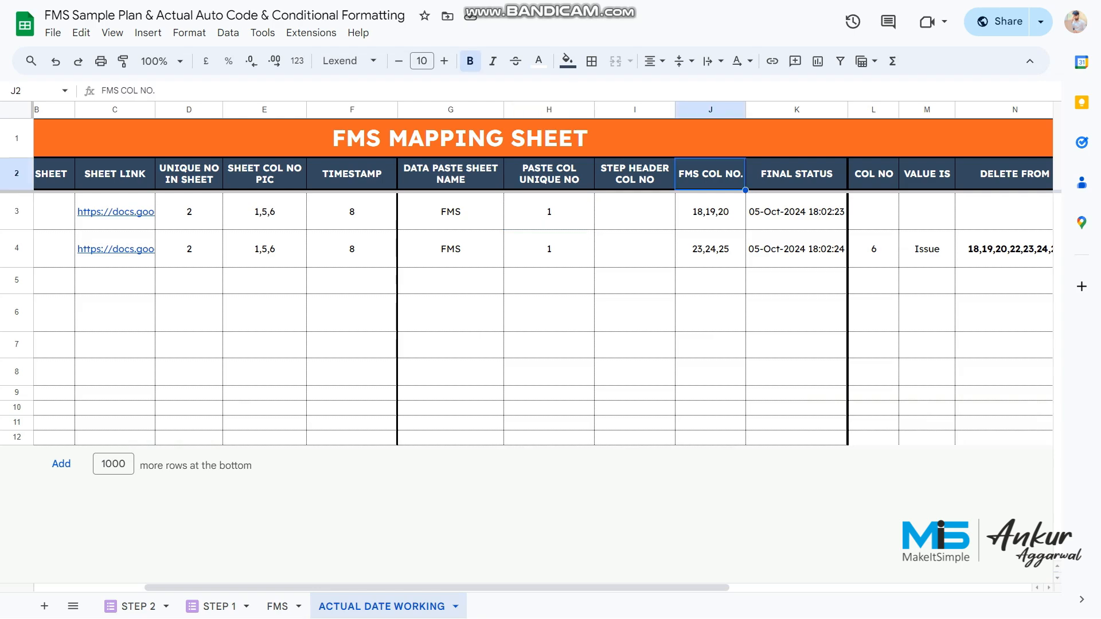
pyautogui.click(710, 211)
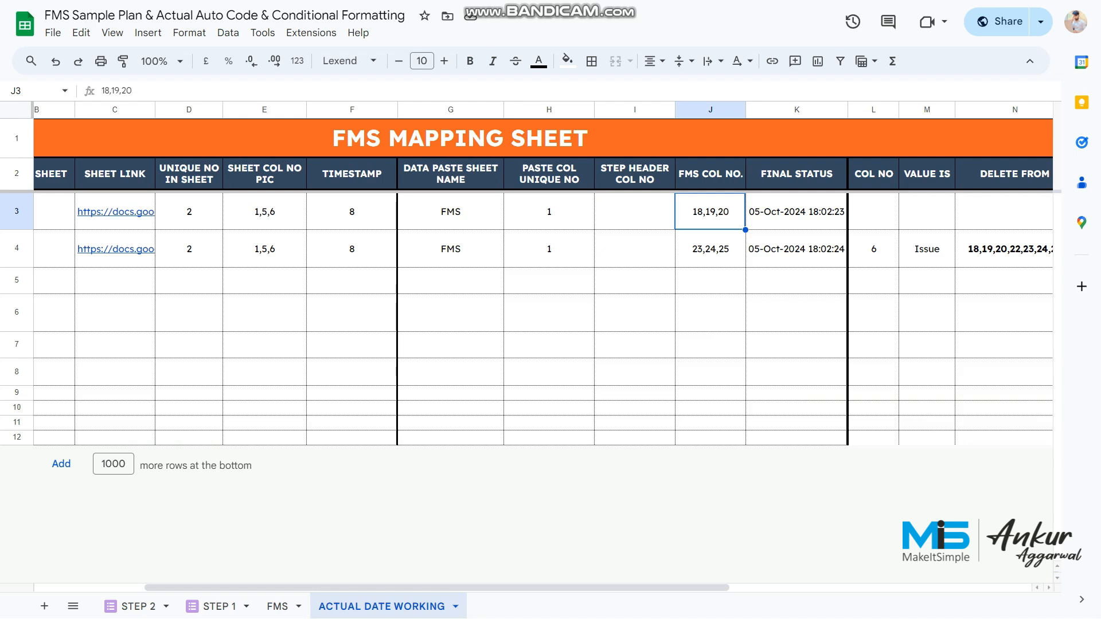
pyautogui.click(277, 606)
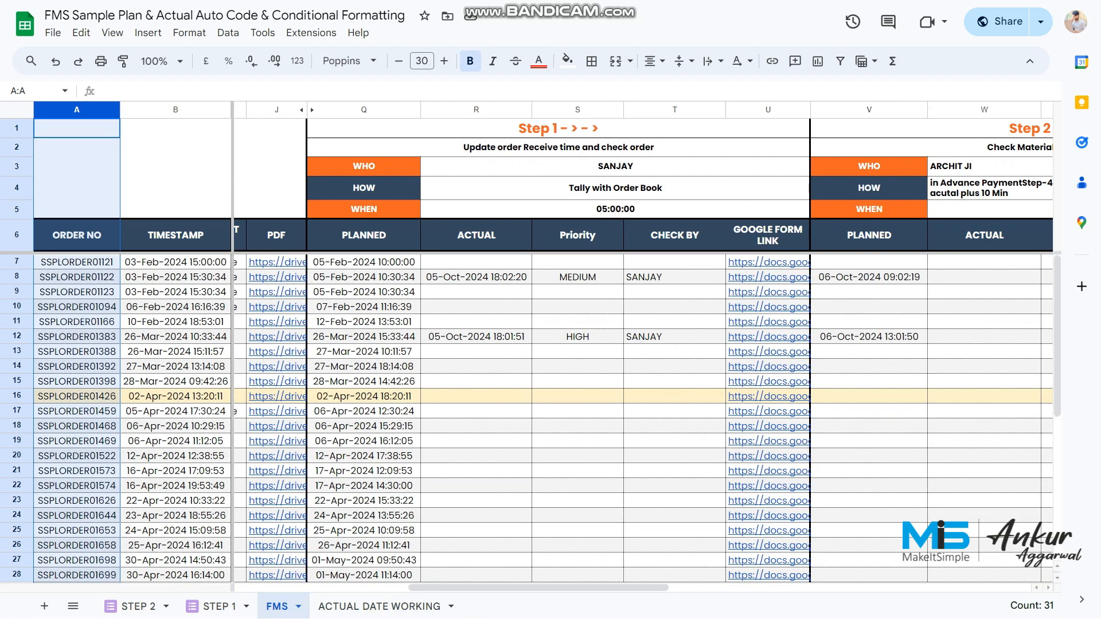
pyautogui.keyDown('ctrl'); pyautogui.click(476, 109); pyautogui.keyUp('ctrl')
pyautogui.keyDown('ctrl'); pyautogui.click(577, 109); pyautogui.keyUp('ctrl')
pyautogui.keyDown('ctrl'); pyautogui.click(675, 109); pyautogui.keyUp('ctrl')
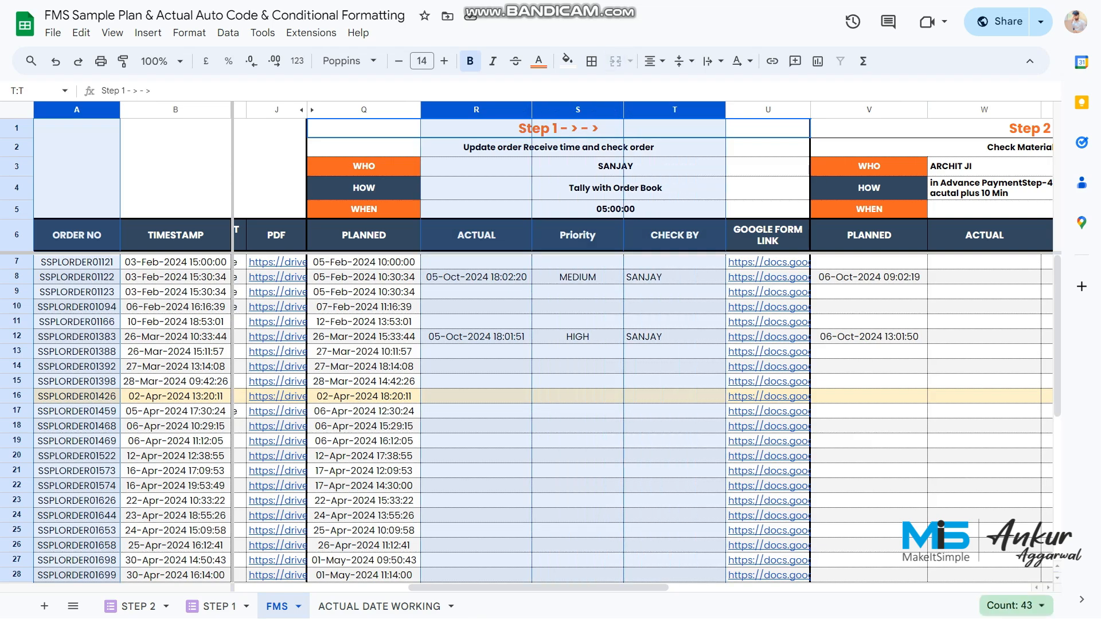
pyautogui.click(578, 336)
pyautogui.moveTo(476, 110); pyautogui.dragTo(675, 110)
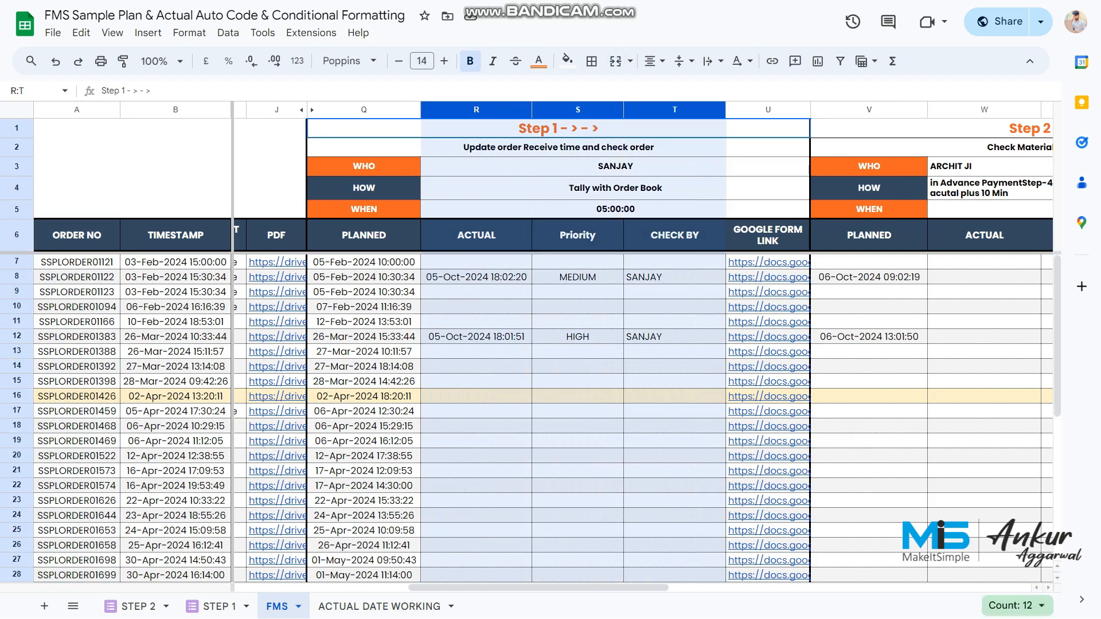
# Step: Review the complete STEP 1 row of the mapping sheet from STEP NAME through FINAL STATUS
pyautogui.click(379, 606)
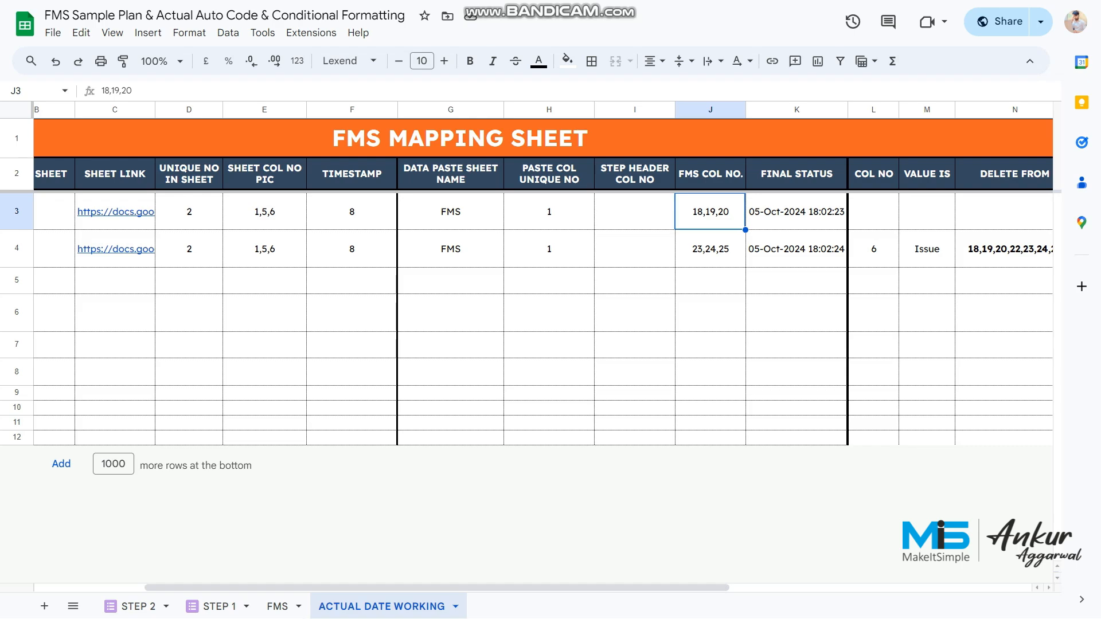
pyautogui.click(54, 212)
pyautogui.press('Left')
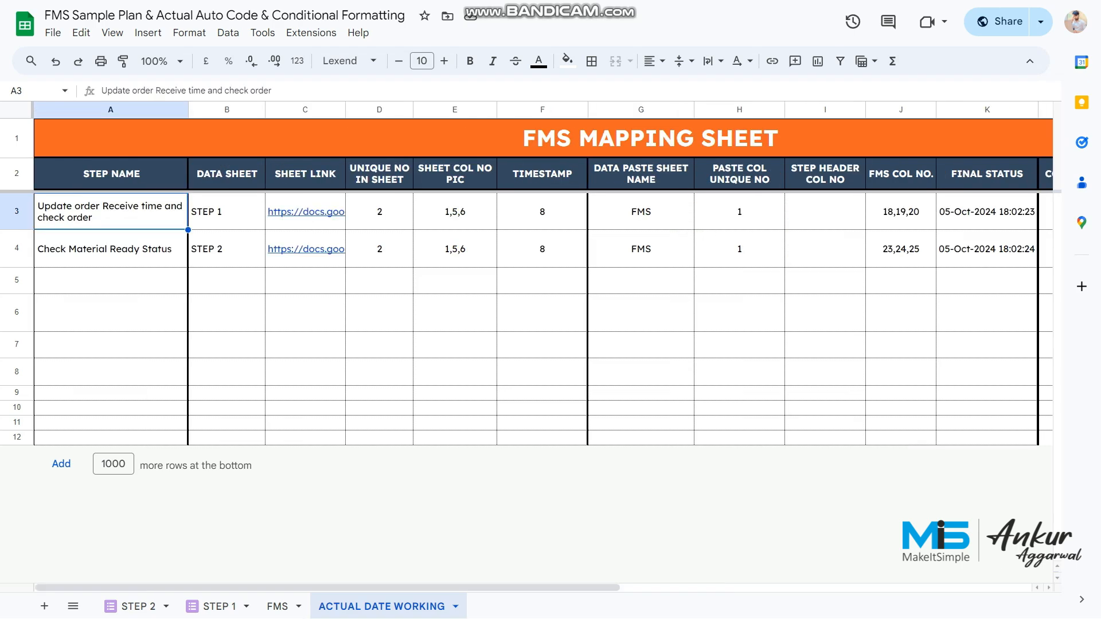
pyautogui.hotkey('shift', 'Right')
pyautogui.hotkey('shift', 'Right')
pyautogui.hotkey('shift', 'Right')
pyautogui.hotkey('shift', 'Right')
pyautogui.hotkey('shift', 'Right')
pyautogui.hotkey('shift', 'Right')
pyautogui.hotkey('shift', 'Right')
pyautogui.hotkey('shift', 'Right')
pyautogui.hotkey('shift', 'Right')
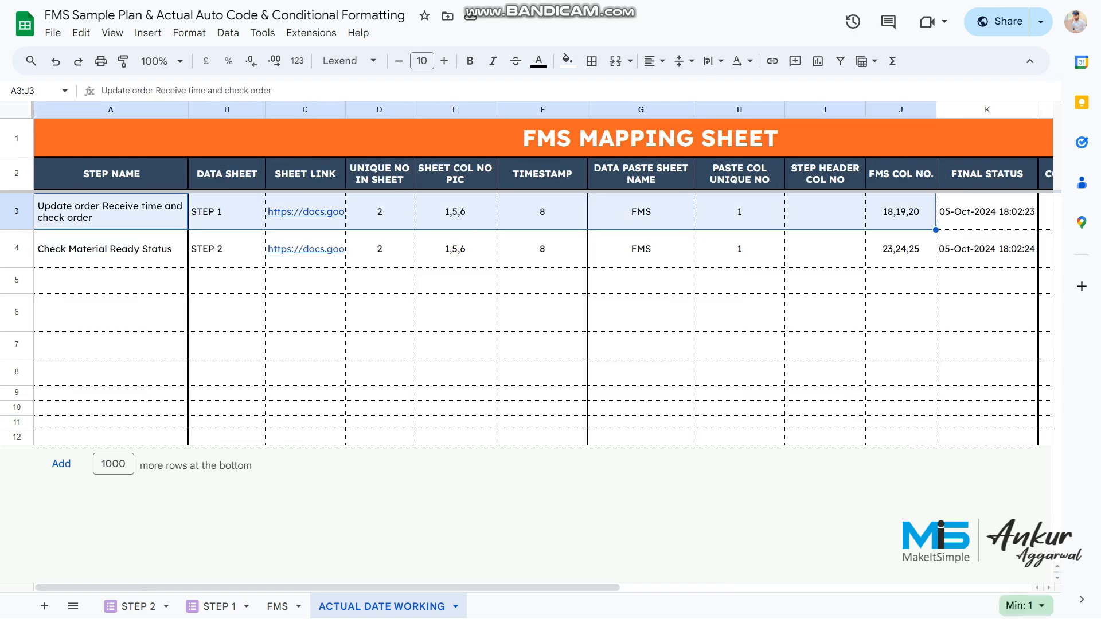
pyautogui.hotkey('shift', 'Right')
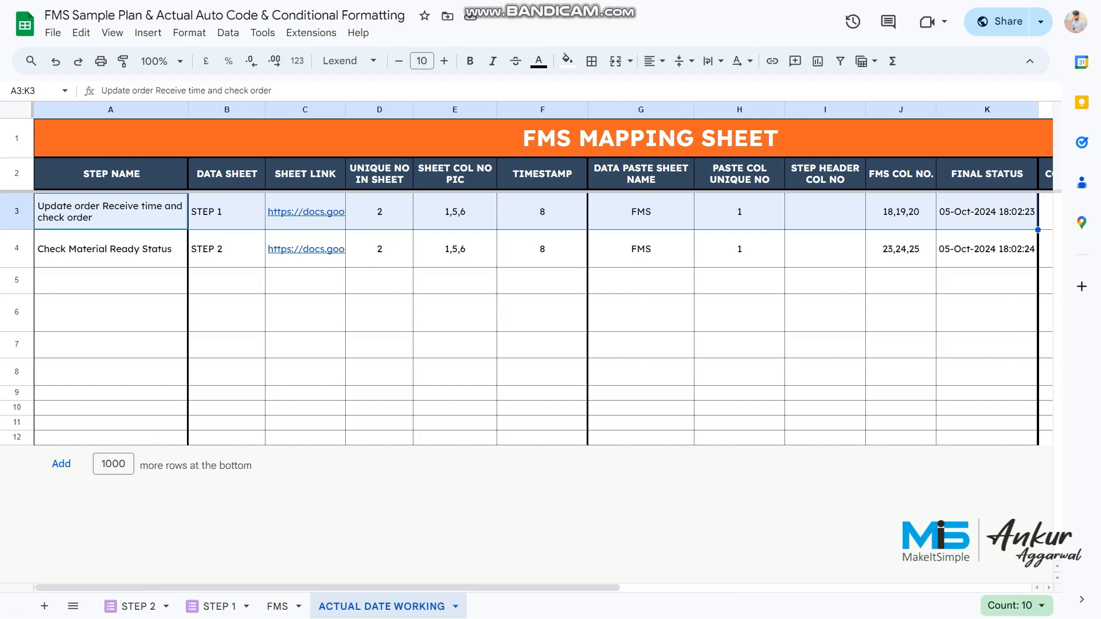
# Step: Open the Step 1 Google Form linked for the order in row 17 of the FMS sheet
pyautogui.click(277, 607)
pyautogui.click(675, 426)
pyautogui.click(768, 412)
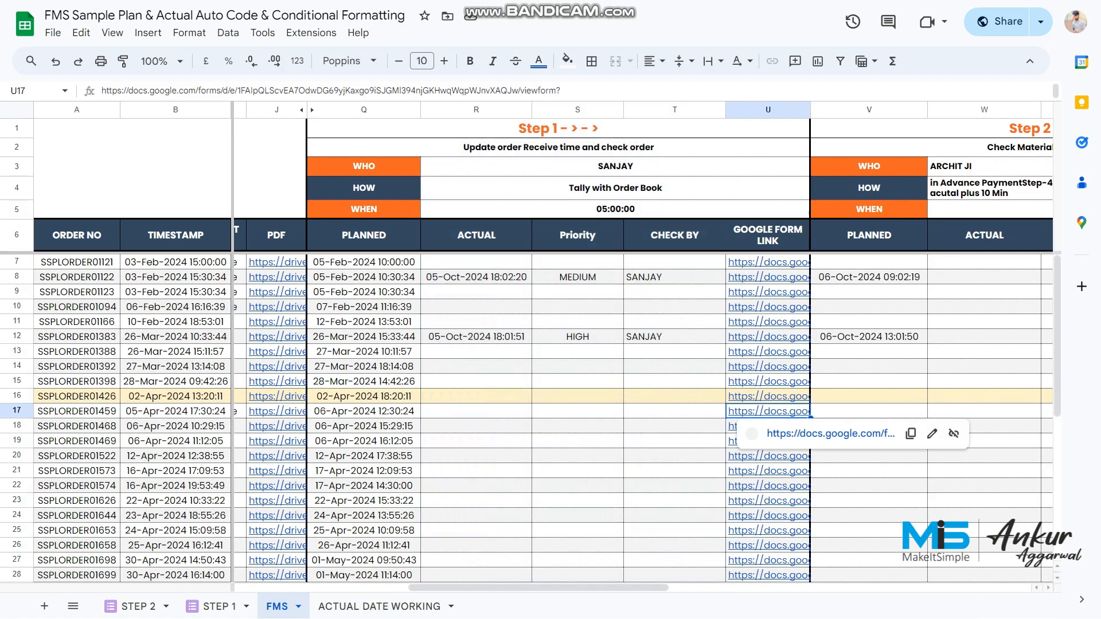
pyautogui.click(831, 434)
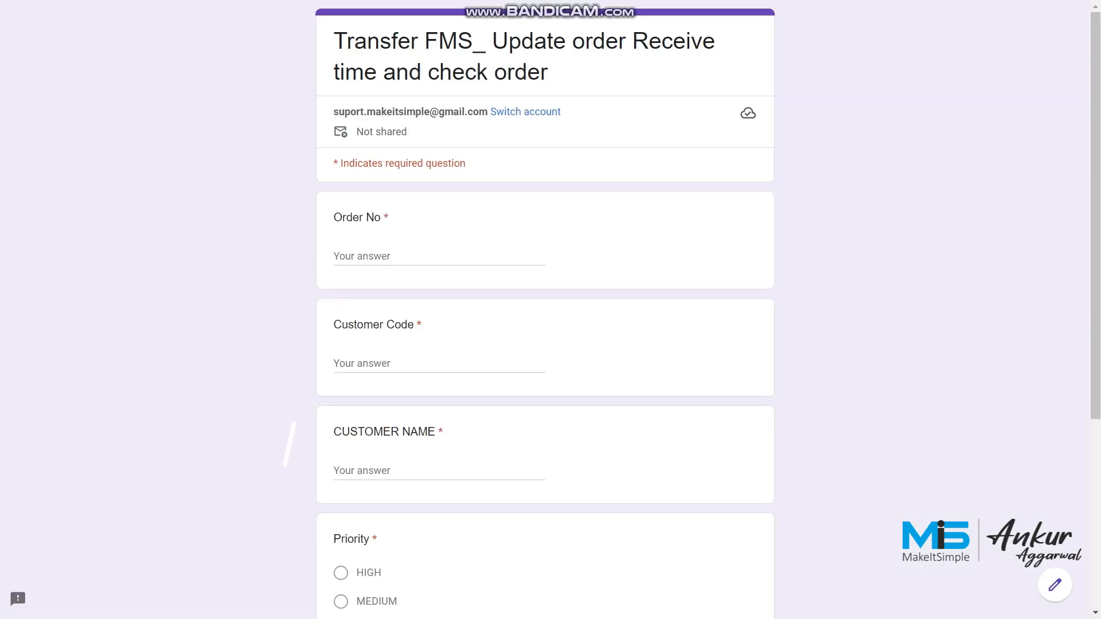
# Step: Set the form's Priority to LOW, enter the checker's name in CHECK BY, and submit the response
pyautogui.scroll(-5, 544, 309)
pyautogui.click(341, 344)
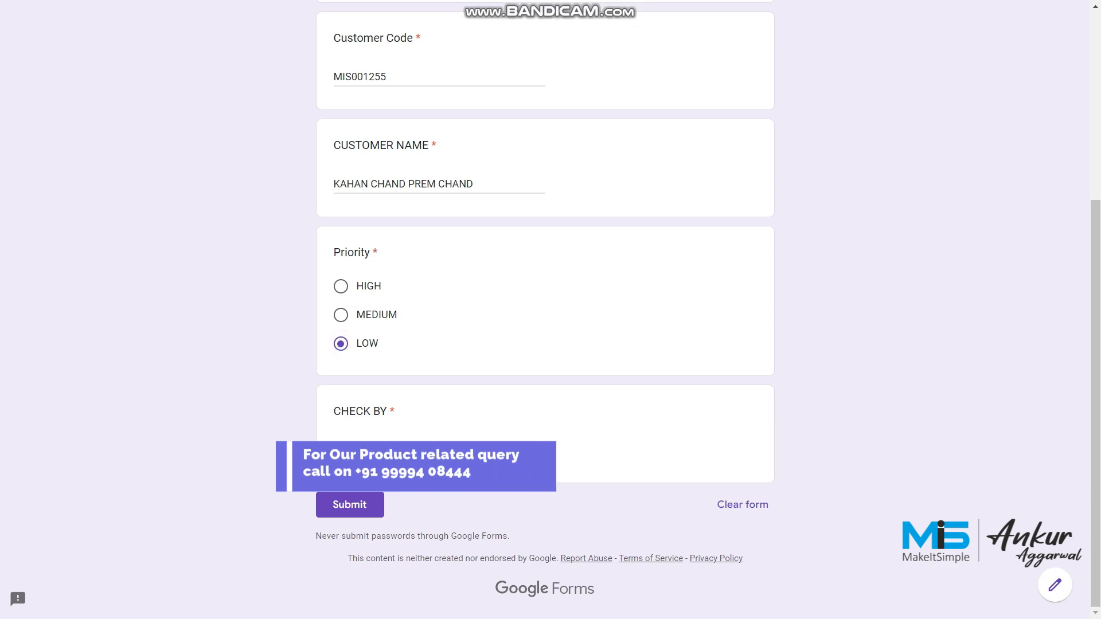
pyautogui.click(367, 451)
pyautogui.write('SANJAY')
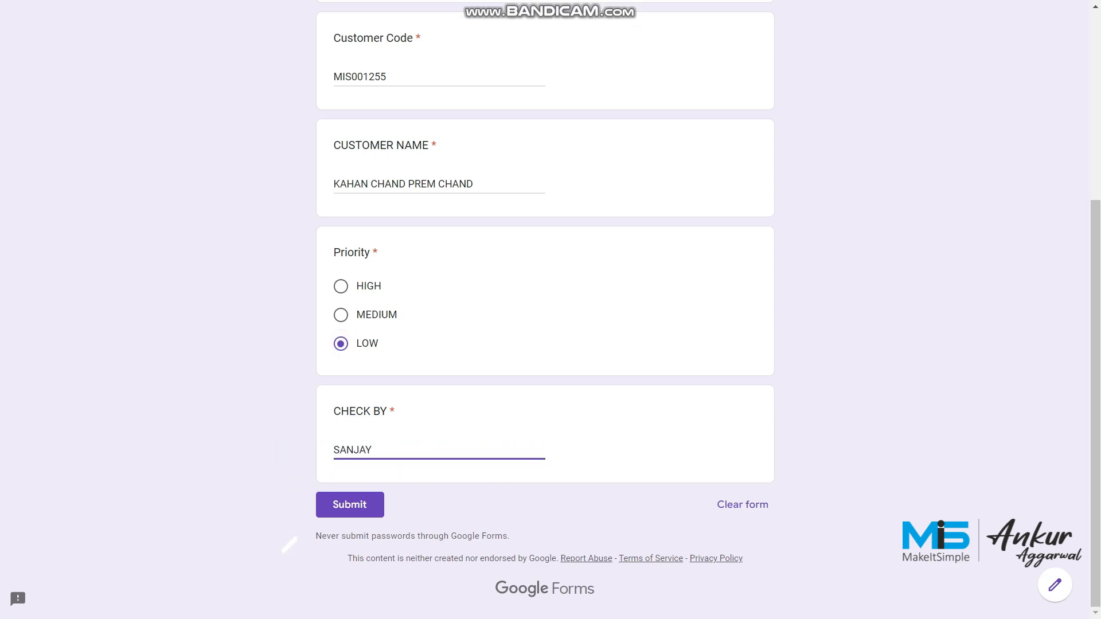
pyautogui.click(349, 505)
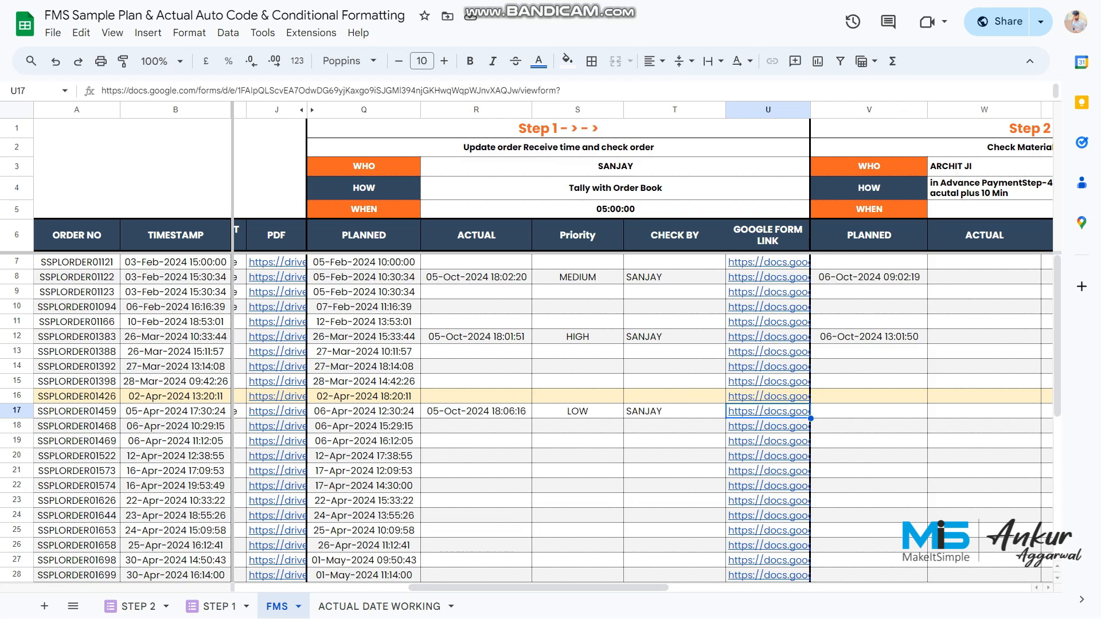
# Step: Check the transferred Step 1 response in row 17 of the FMS sheet and the mapping sheet's FINAL STATUS column
pyautogui.click(577, 412)
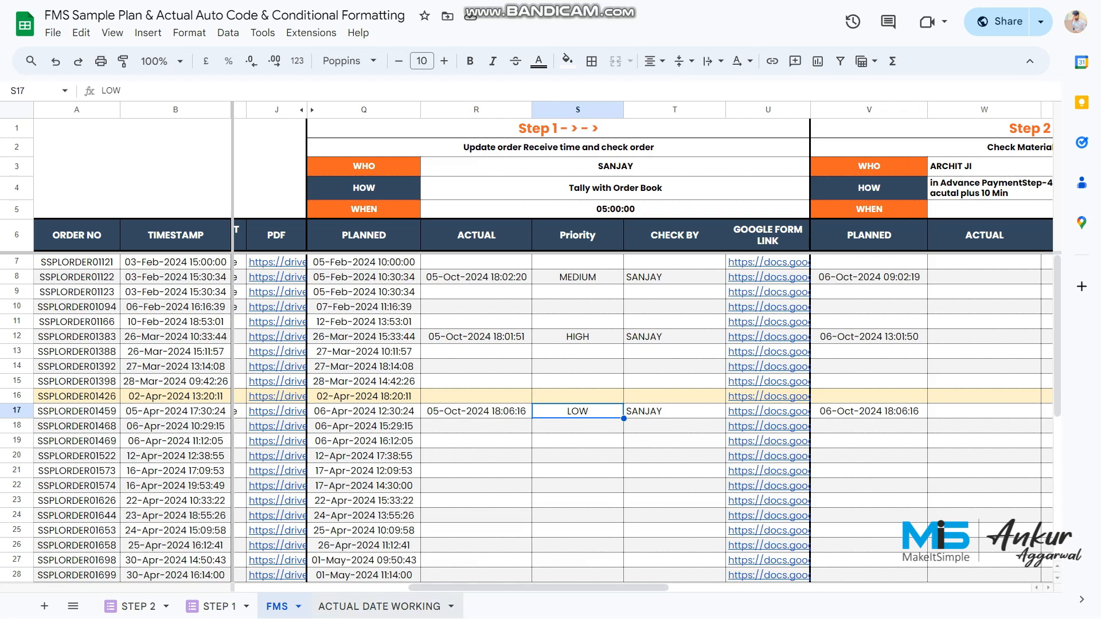
pyautogui.click(379, 607)
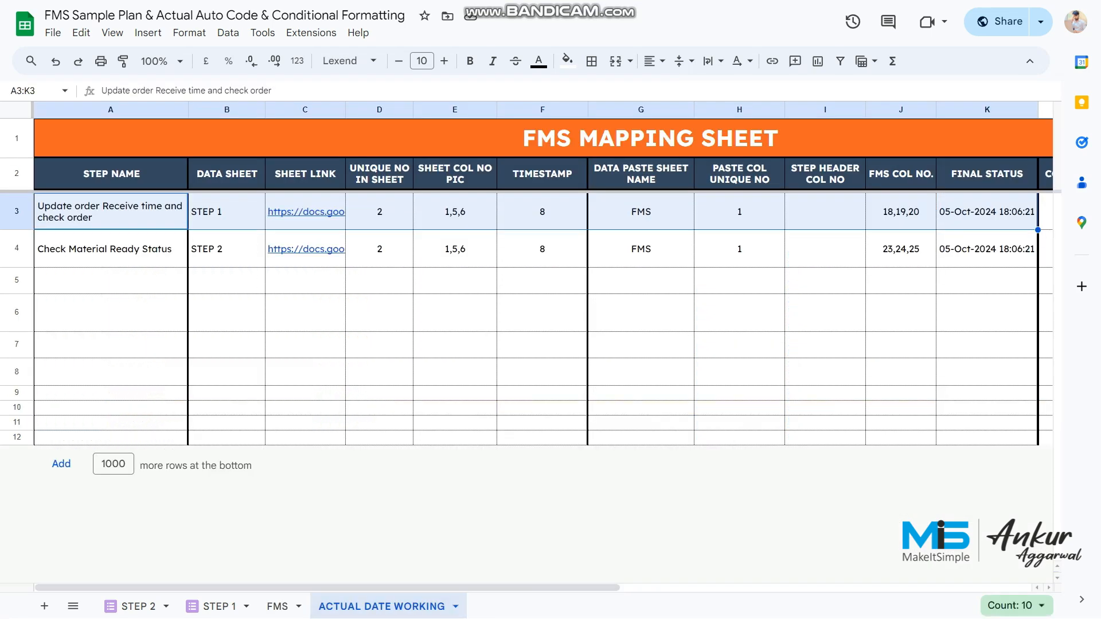
pyautogui.click(277, 607)
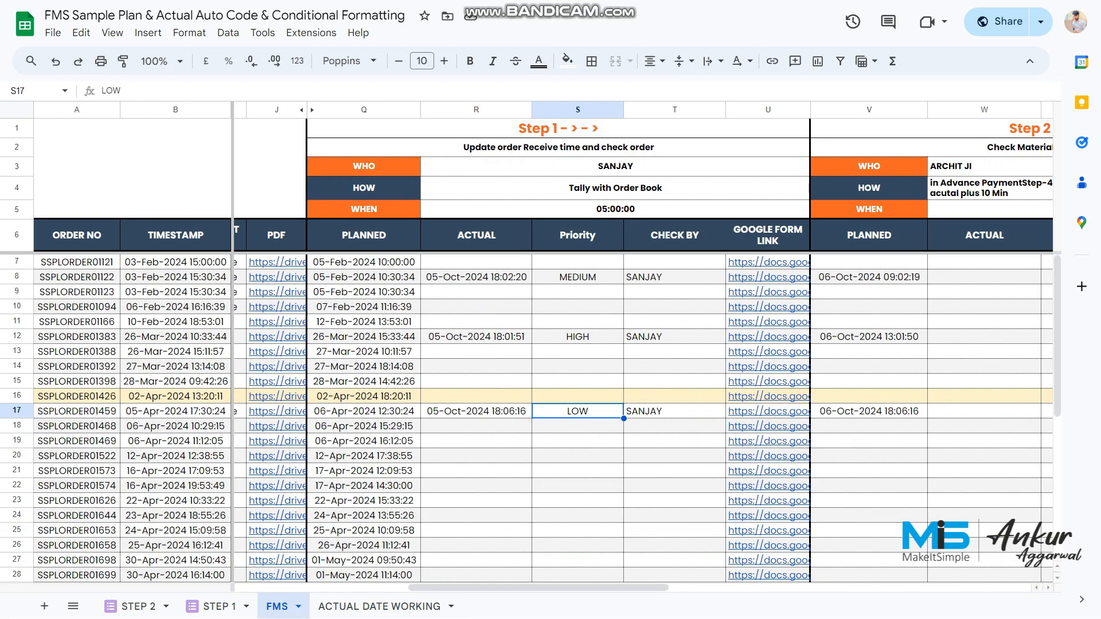
# Step: Examine the Step 2 columns in the FMS sheet and compare the WHO assignments of Step 1 and Step 2
pyautogui.click(869, 382)
pyautogui.press('Right')
pyautogui.press('Right')
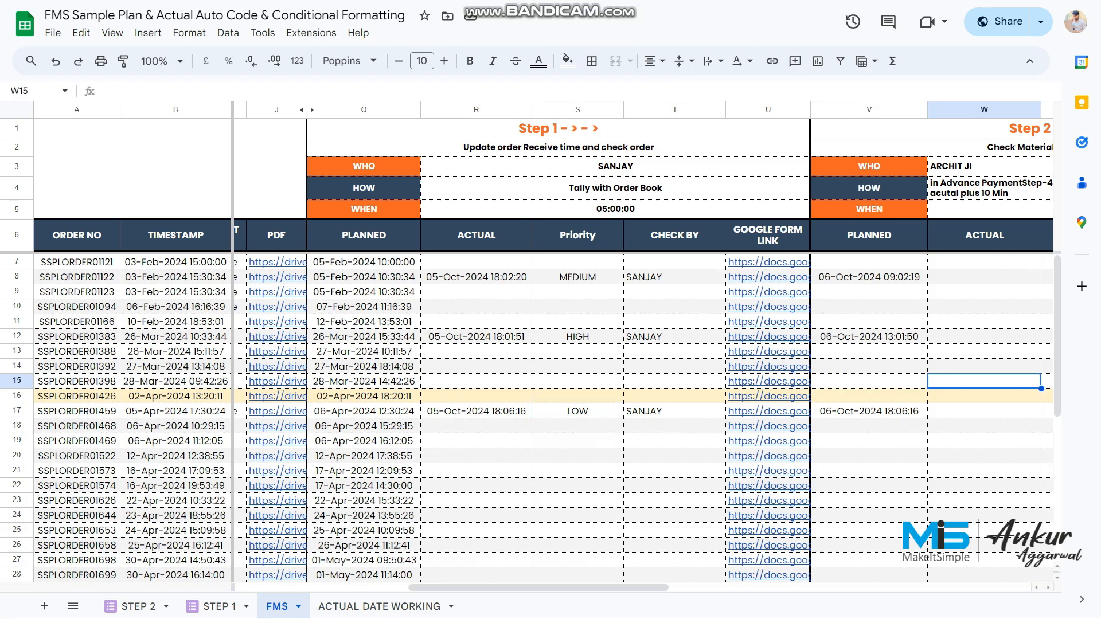
pyautogui.press('Right')
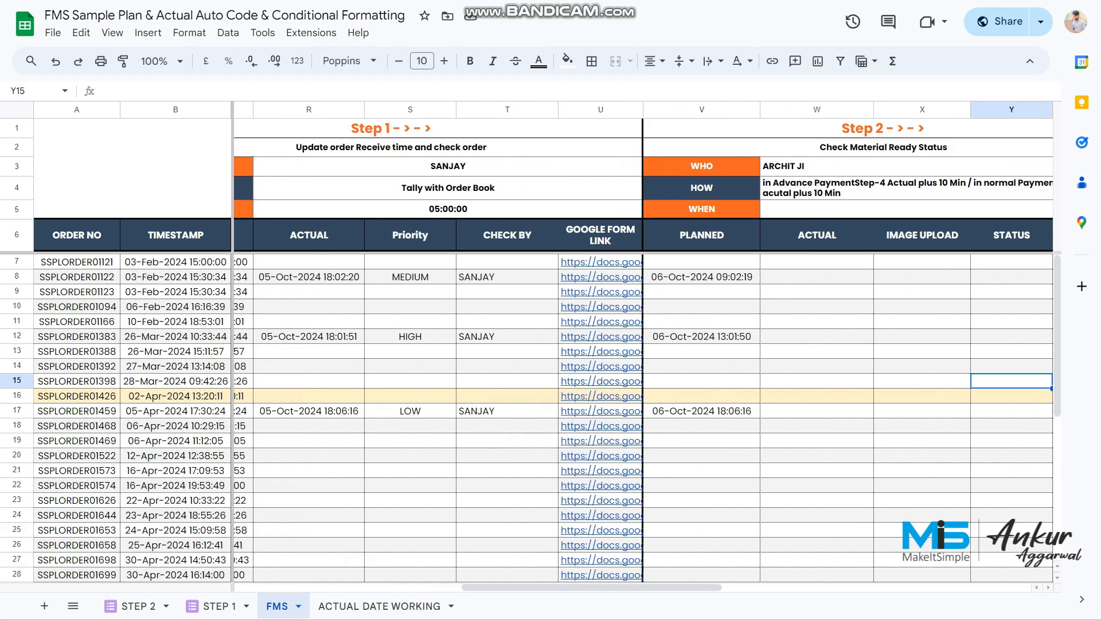
pyautogui.click(448, 167)
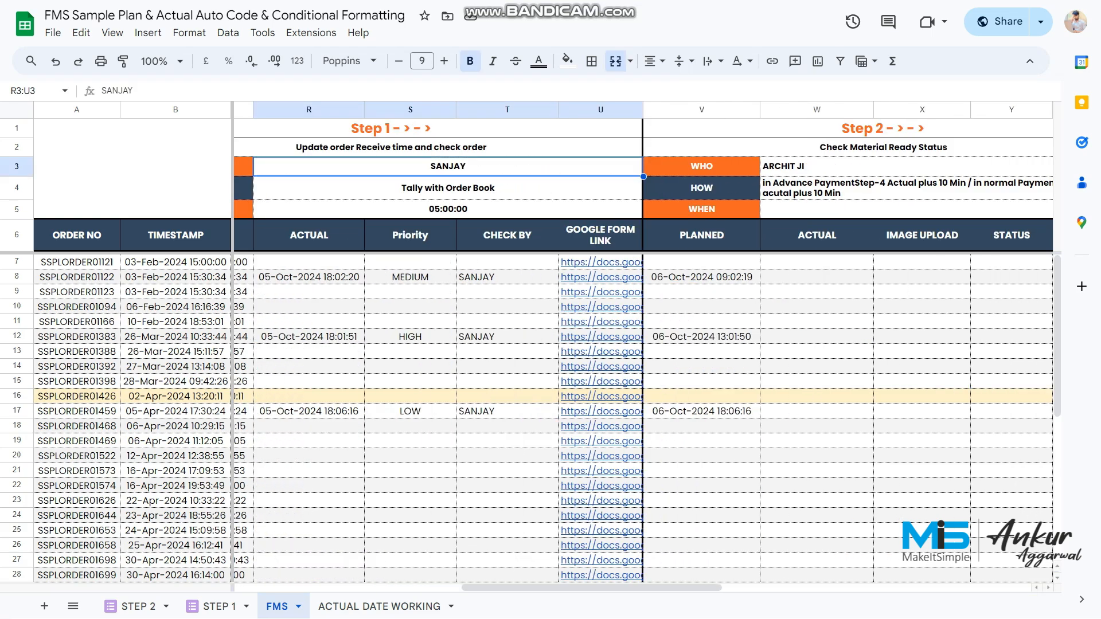
pyautogui.click(883, 166)
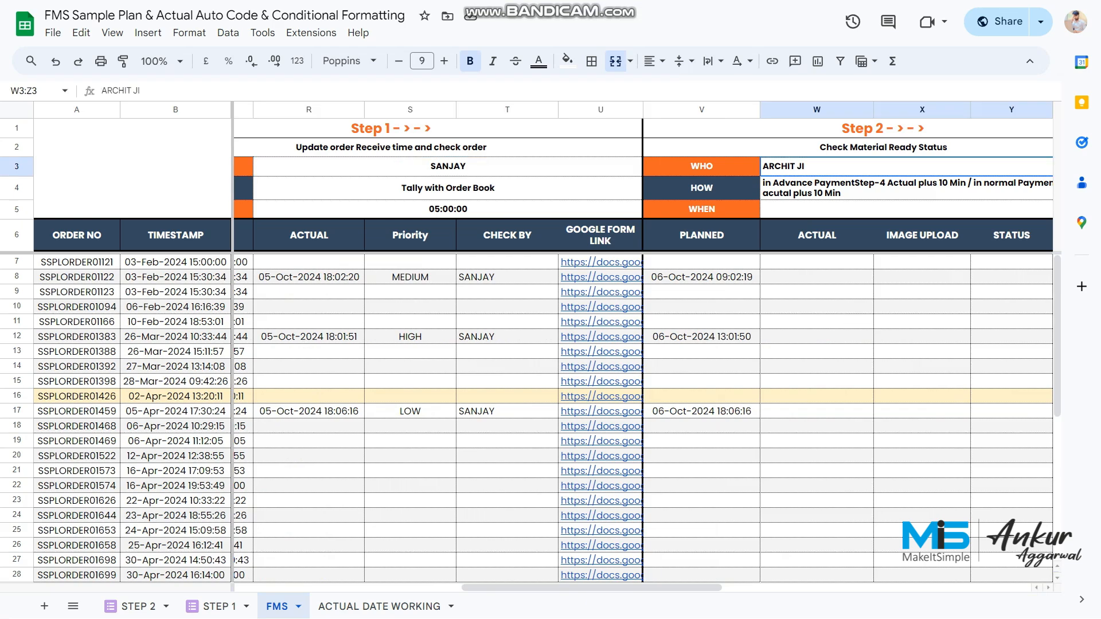
pyautogui.press('Right')
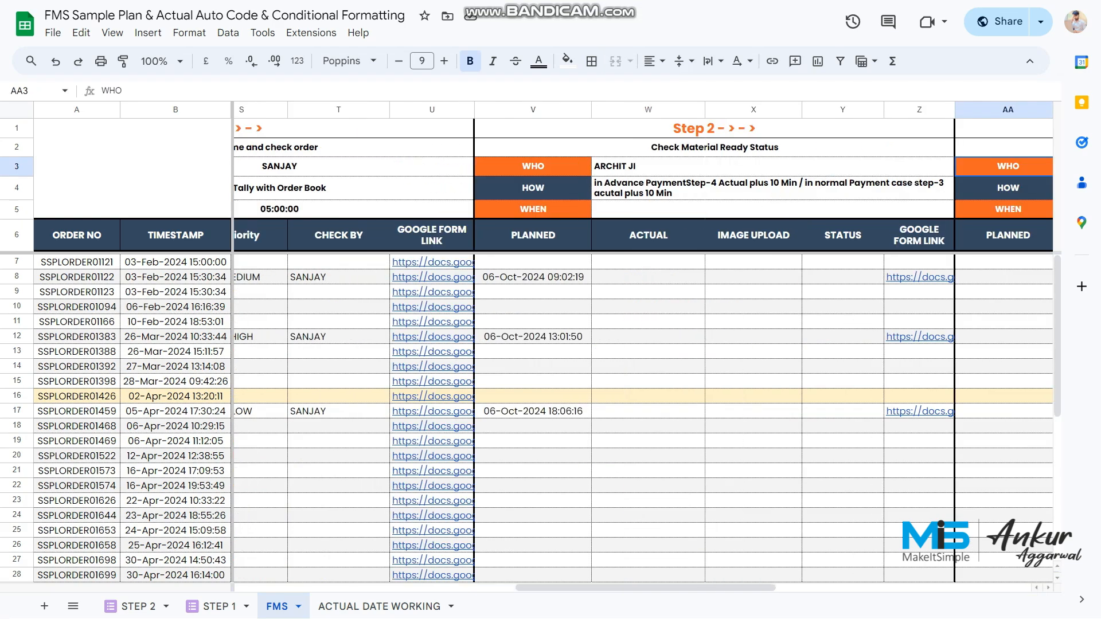
pyautogui.moveTo(645, 588); pyautogui.dragTo(630, 588)
# Step: Examine row 8 of the FMS sheet across its Step 1 response cells and its Step 2 planned date, status and form link
pyautogui.click(292, 277)
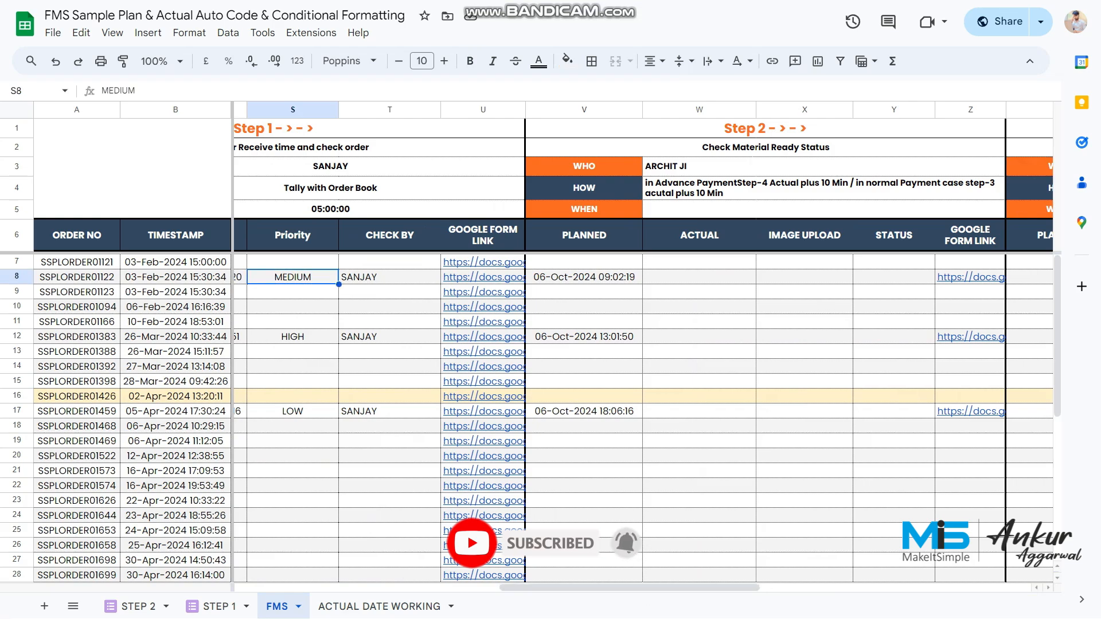
pyautogui.press('Left')
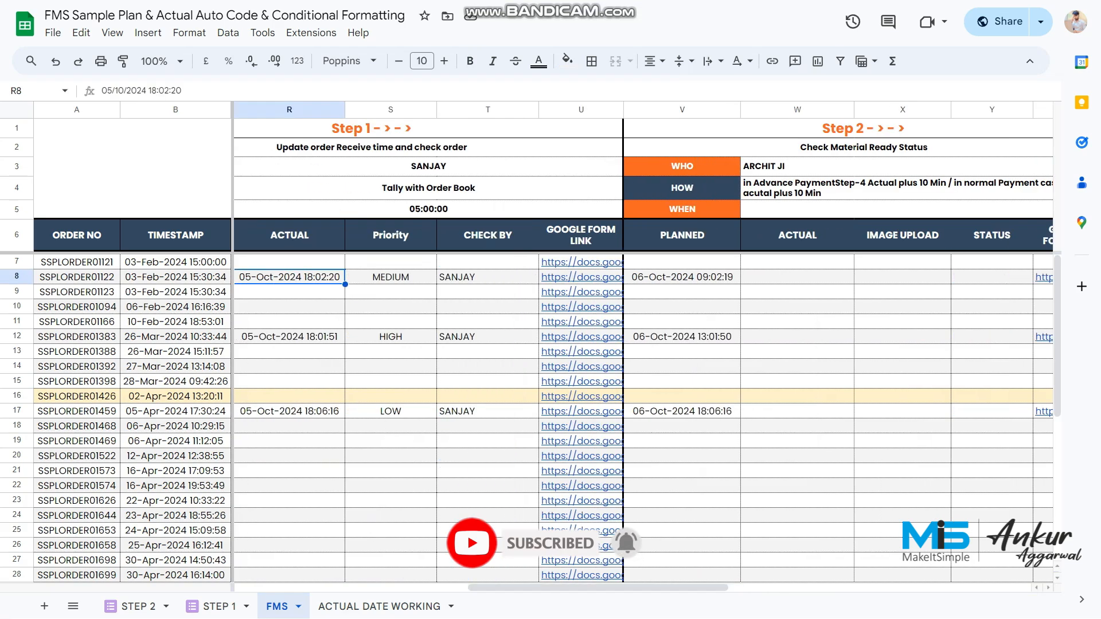
pyautogui.press('Right')
pyautogui.press('Right')
pyautogui.press('Right')
pyautogui.press('Right')
pyautogui.press('Right')
pyautogui.press('Right')
pyautogui.press('Right')
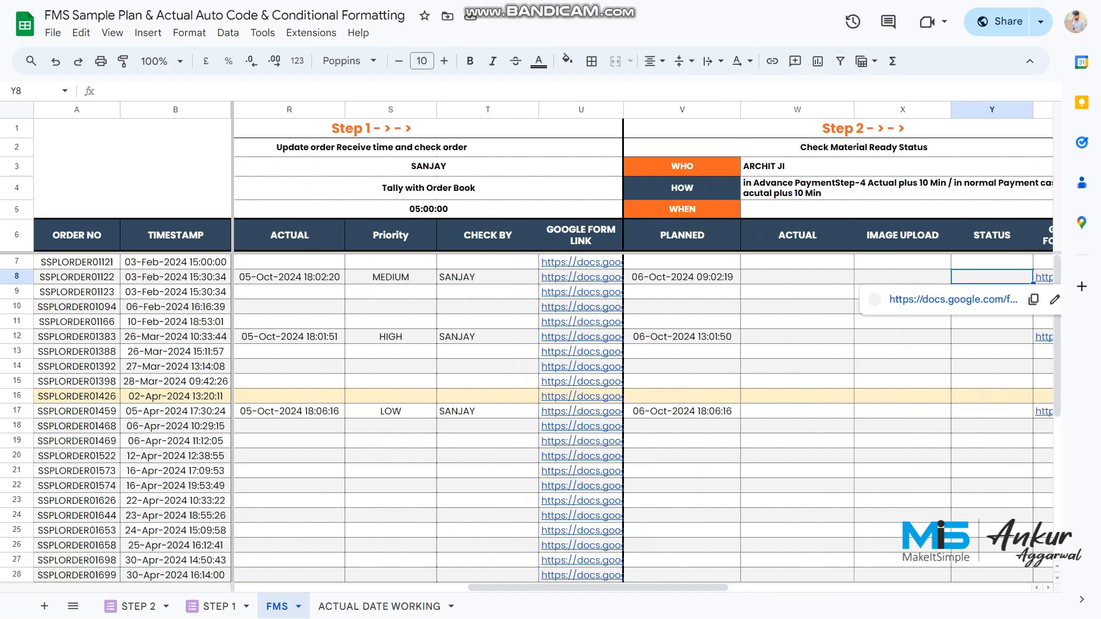
pyautogui.press('Right')
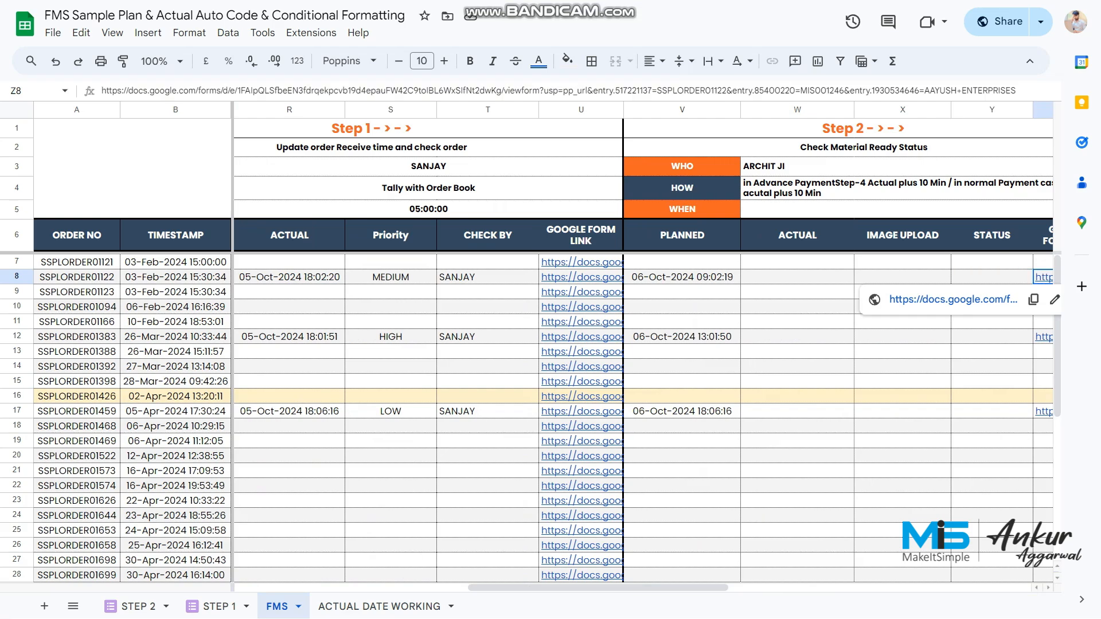
pyautogui.moveTo(290, 277); pyautogui.dragTo(488, 277)
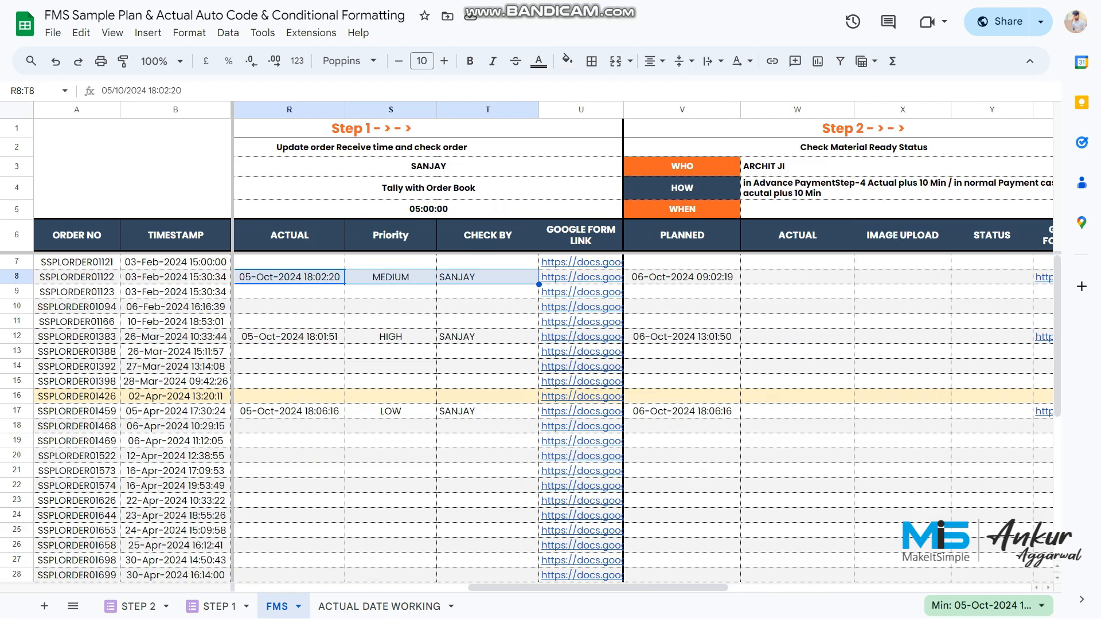
# Step: Fill the STEP 2 row of the mapping sheet, B4 through J4, with light yellow
pyautogui.click(379, 606)
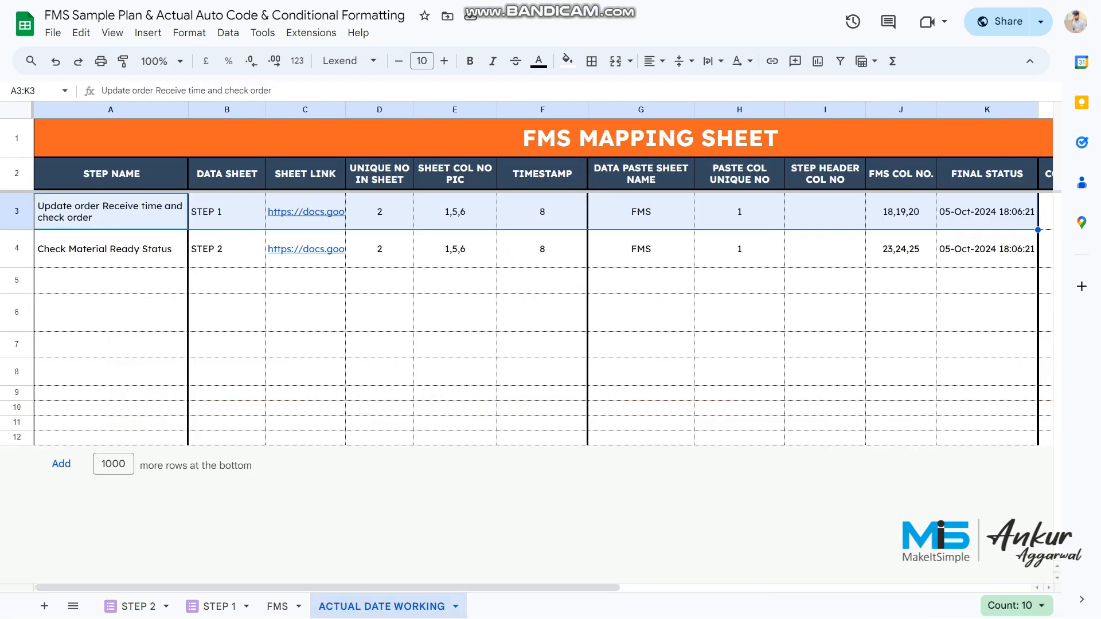
pyautogui.moveTo(109, 249); pyautogui.dragTo(987, 248)
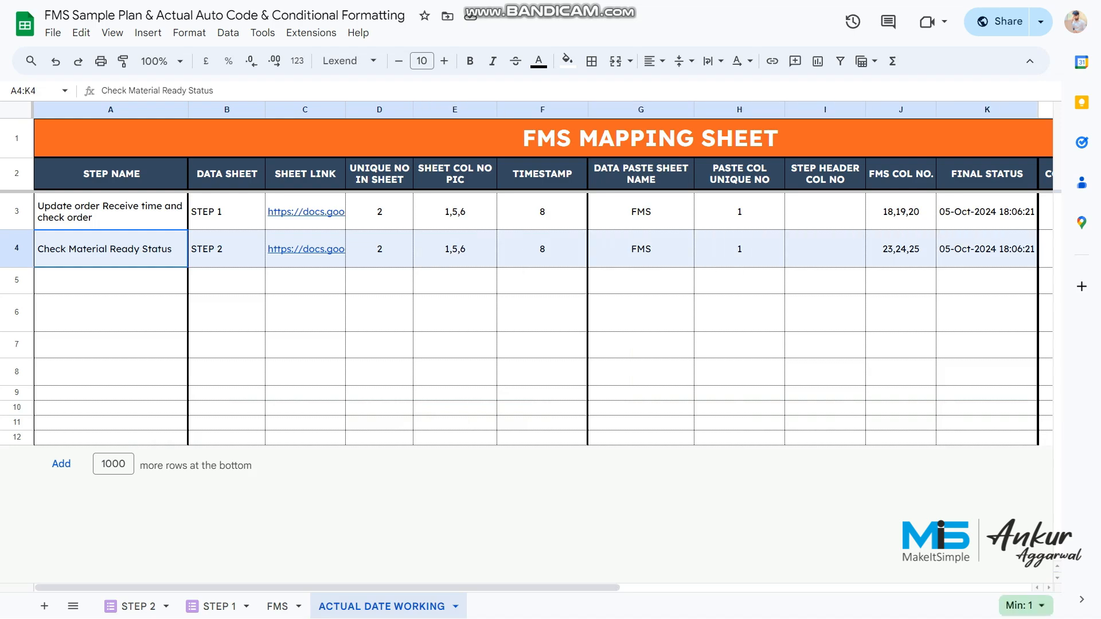
pyautogui.moveTo(227, 248); pyautogui.dragTo(542, 249)
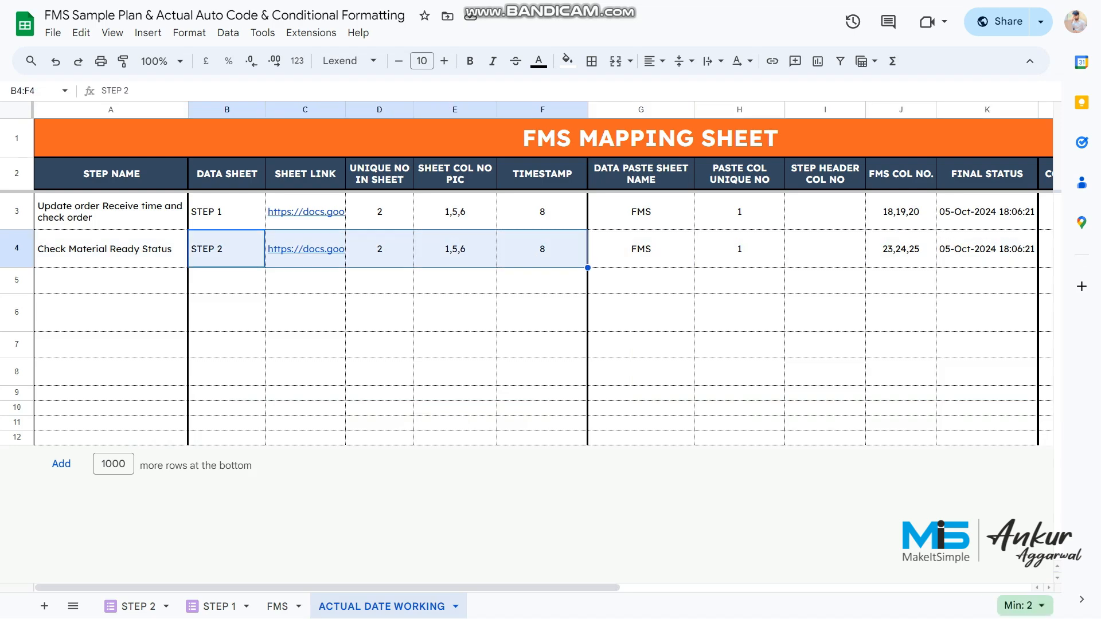
pyautogui.moveTo(642, 249); pyautogui.dragTo(901, 248)
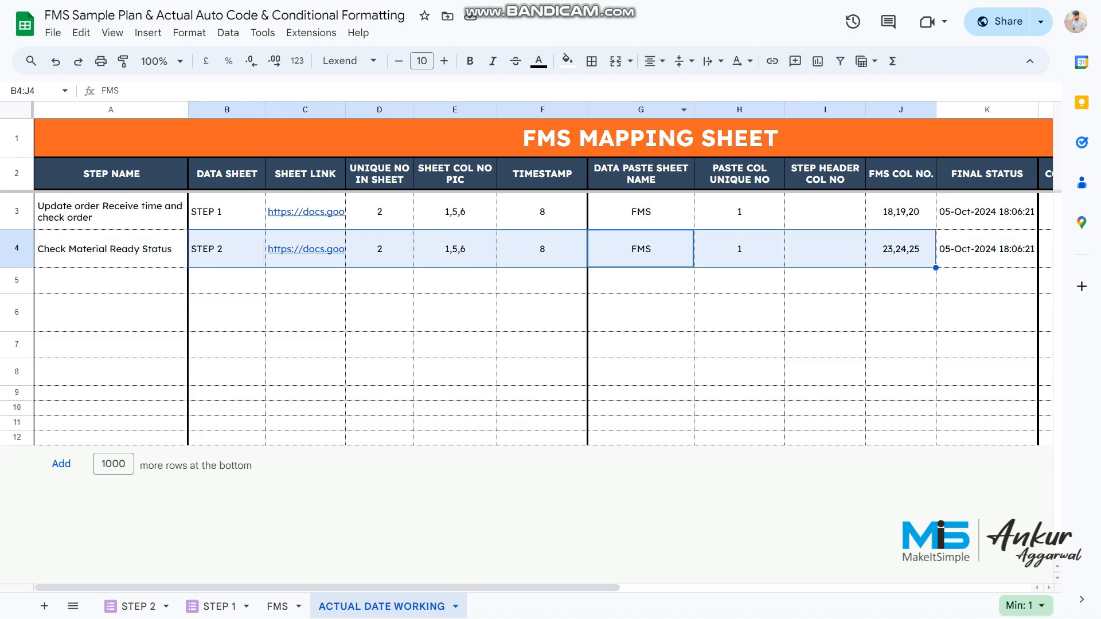
pyautogui.click(567, 60)
pyautogui.click(620, 152)
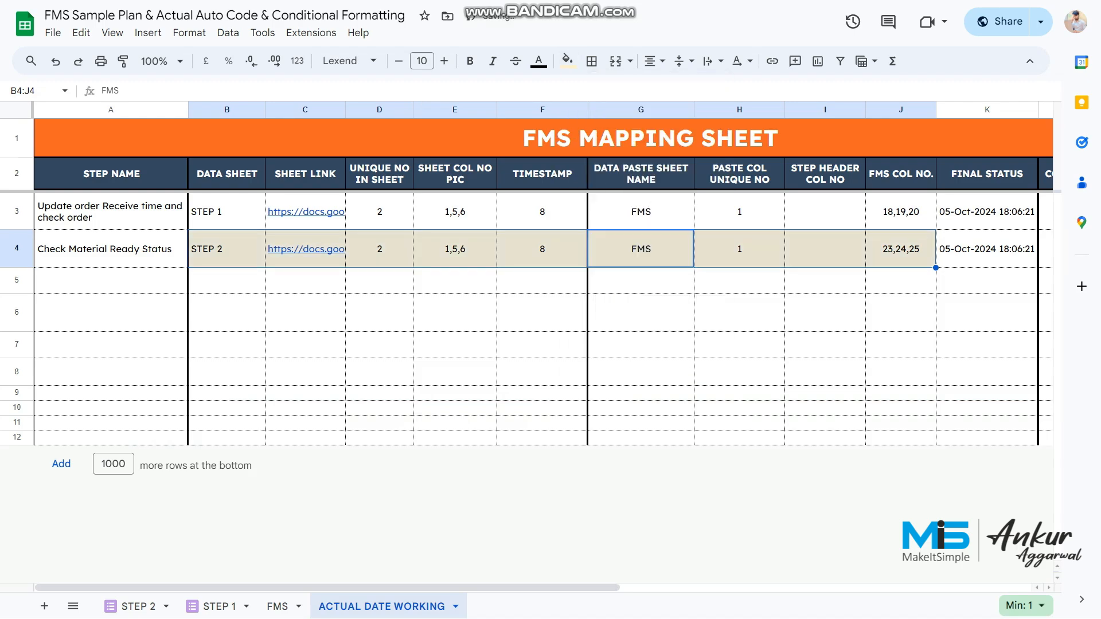
# Step: Compare the two step names in the mapping sheet and examine Step 2's COL NO, VALUE IS and DELETE FROM cells, L4:N4
pyautogui.click(111, 211)
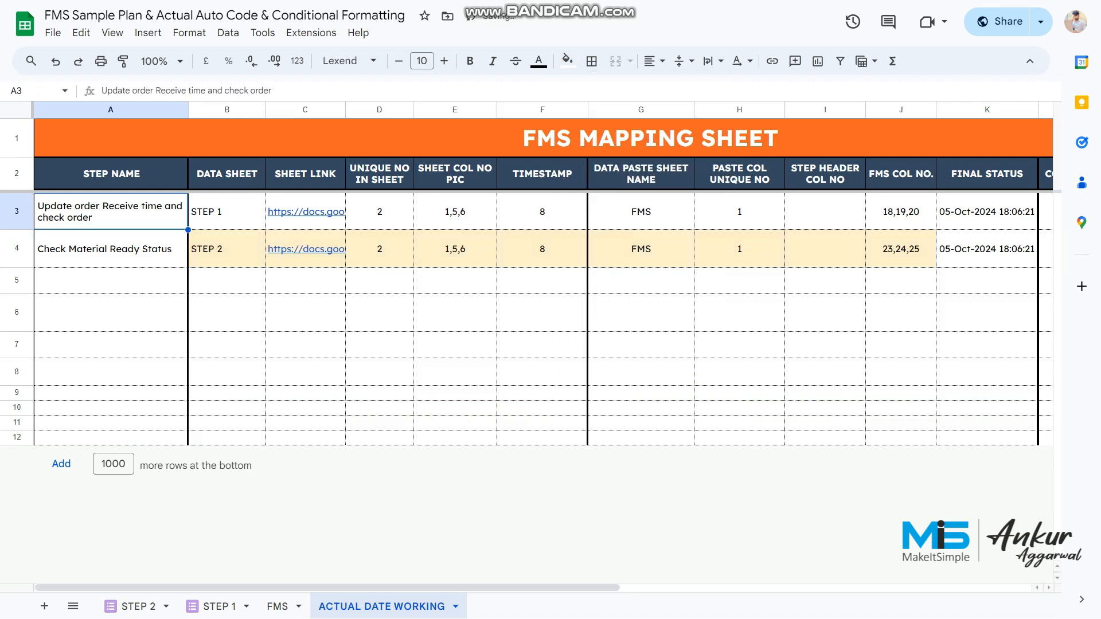
pyautogui.click(111, 249)
pyautogui.hscroll(6, 542, 319)
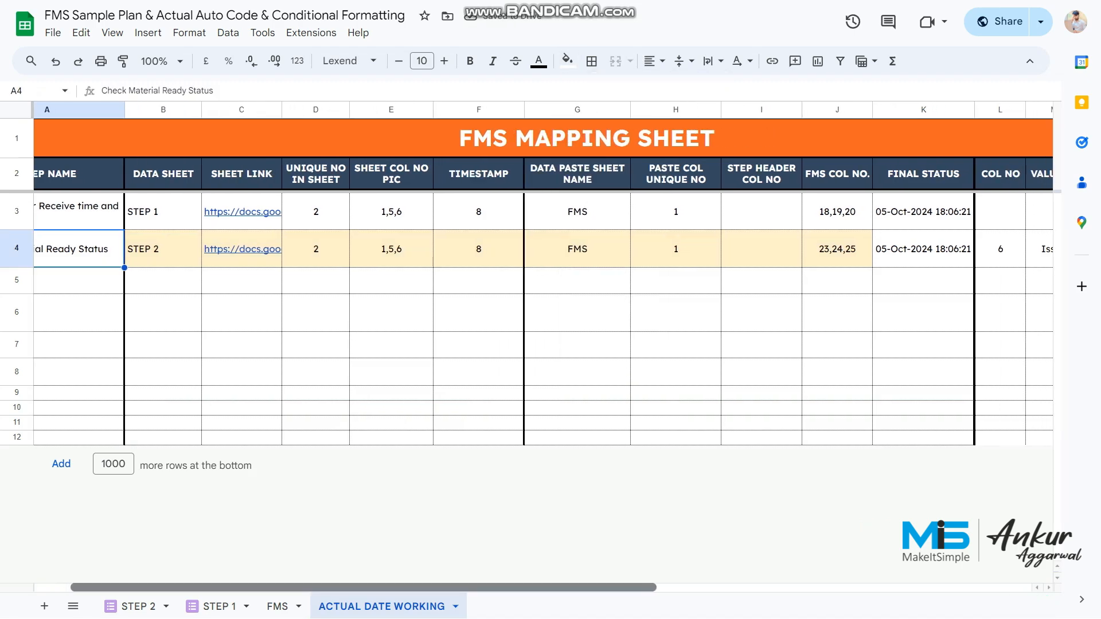
pyautogui.moveTo(508, 588); pyautogui.dragTo(513, 588)
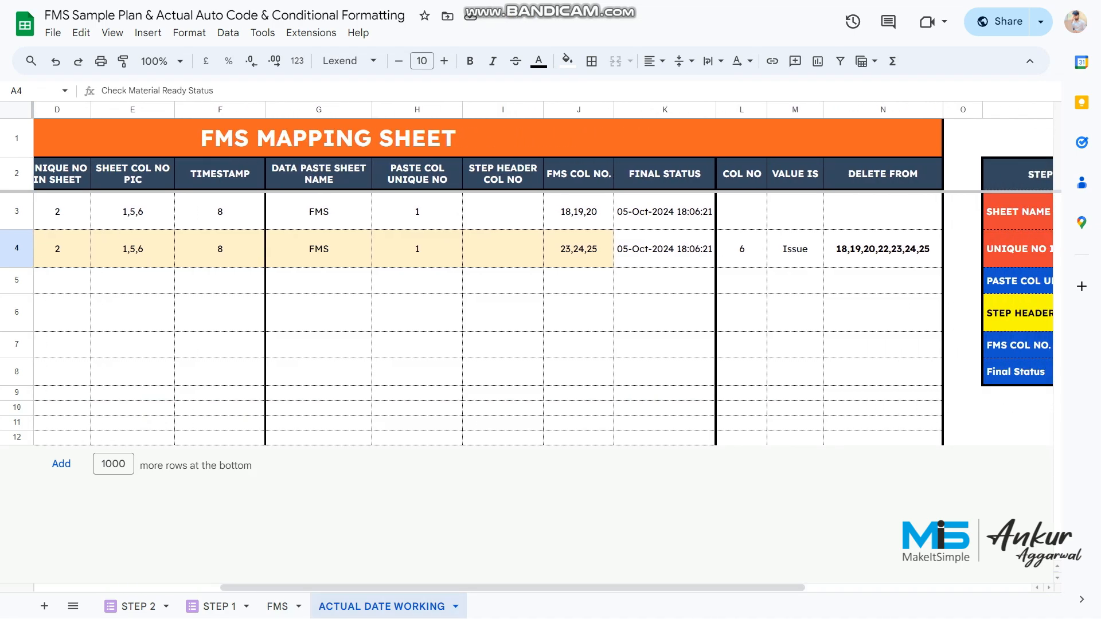
pyautogui.moveTo(742, 249); pyautogui.dragTo(886, 249)
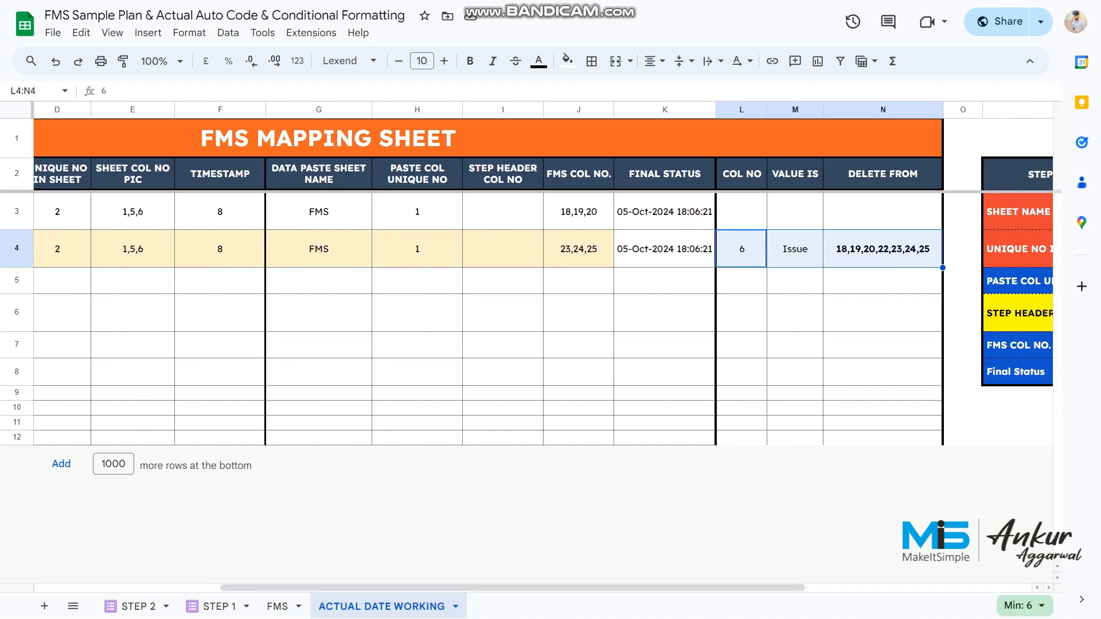
# Step: Open the Step 2 Google Form linked in row 8 of the FMS sheet
pyautogui.click(277, 606)
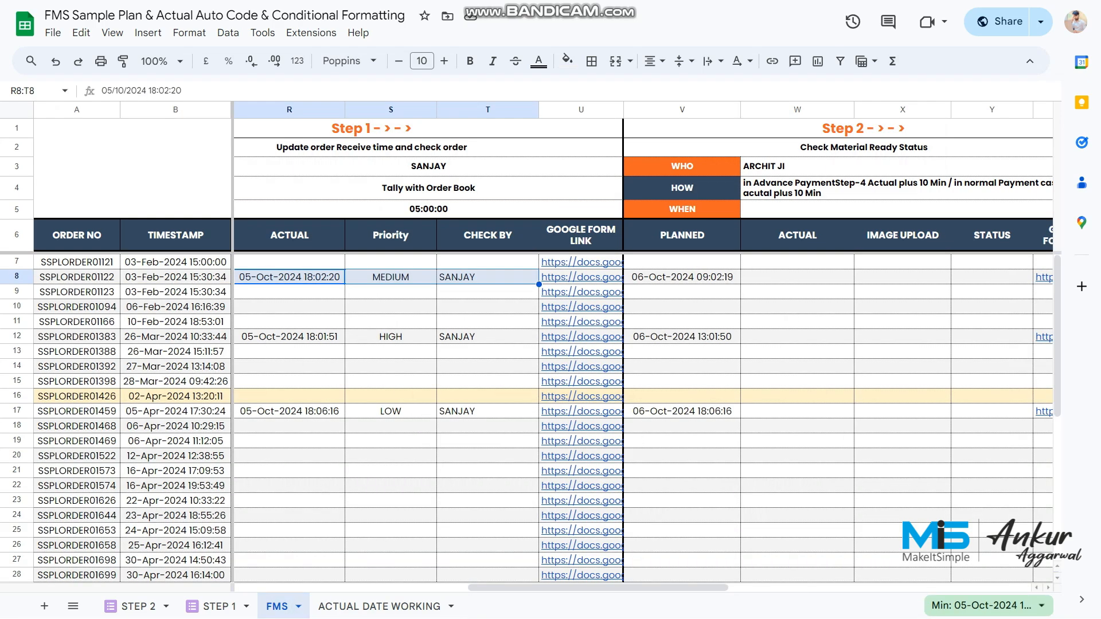
pyautogui.click(683, 277)
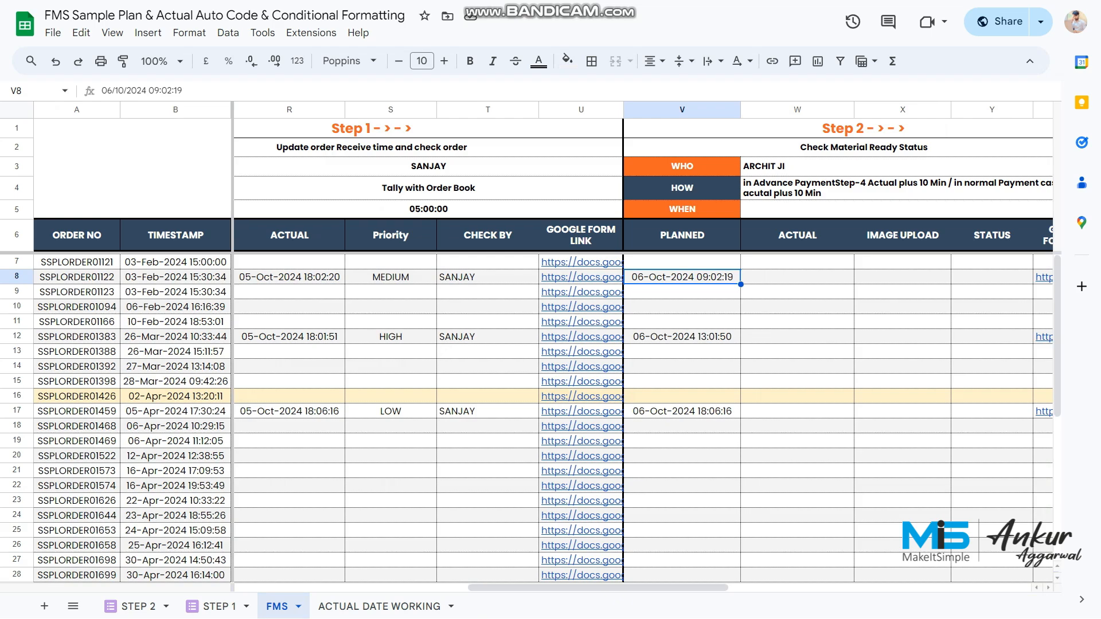
pyautogui.press('Right')
pyautogui.press('Right')
pyautogui.press('Right')
pyautogui.press('Right')
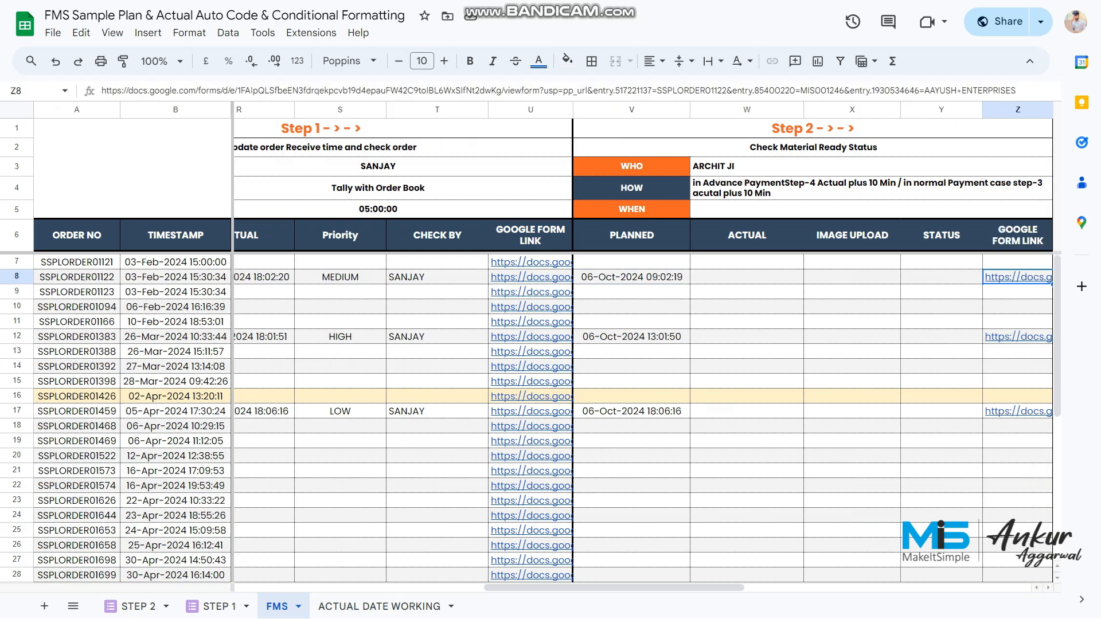
pyautogui.click(903, 299)
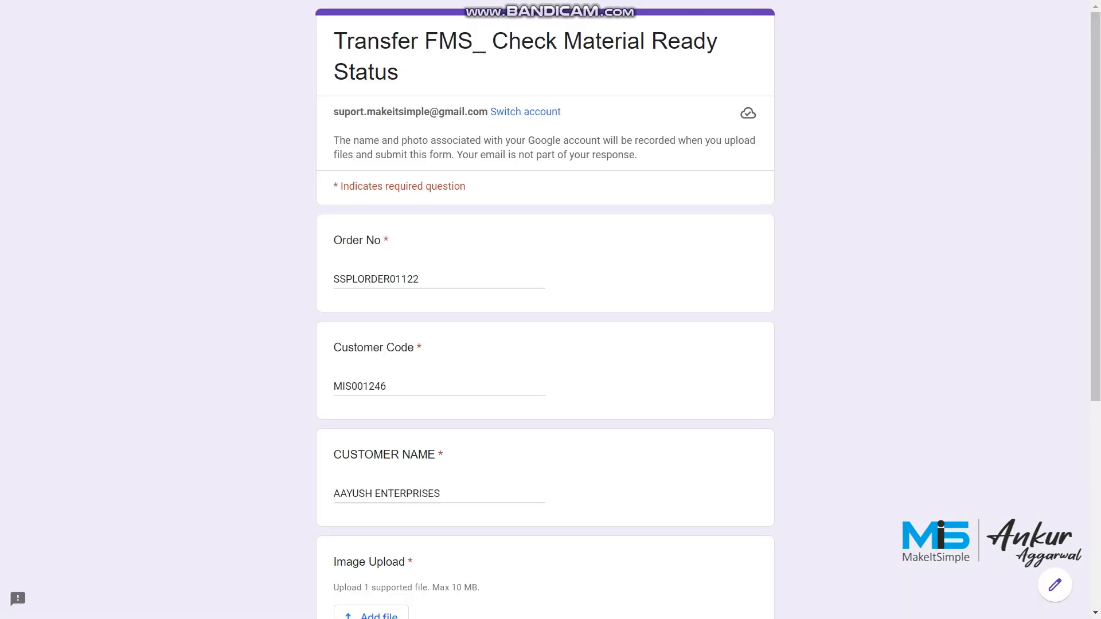
# Step: Upload the Party MIS Report image from the Desktop to the form's Image Upload question
pyautogui.scroll(-6, 545, 310)
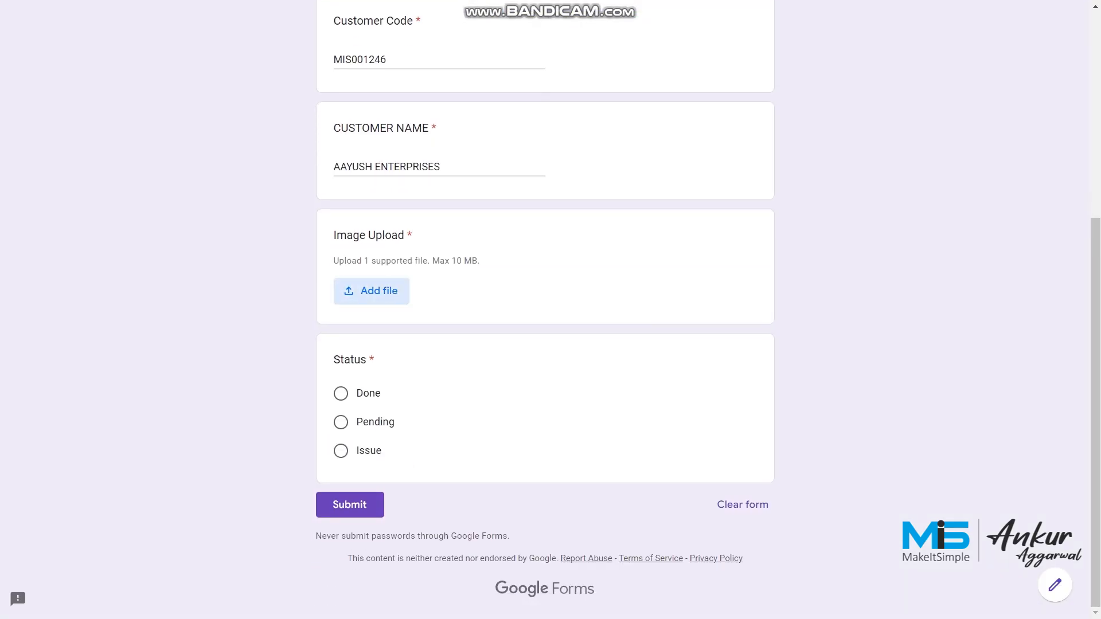
pyautogui.click(371, 291)
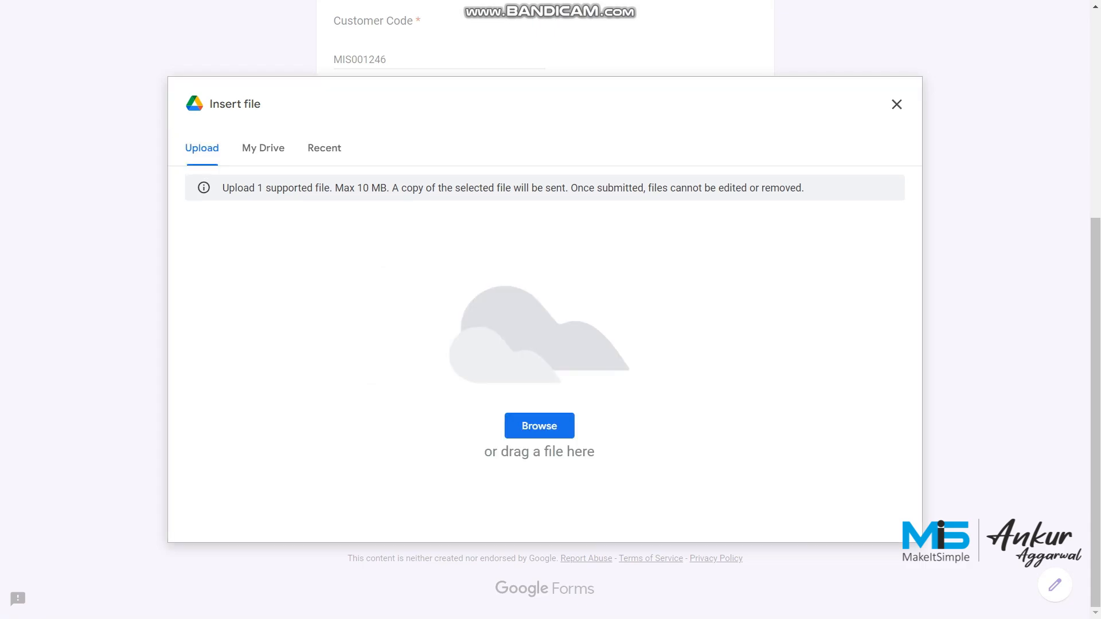
pyautogui.click(539, 426)
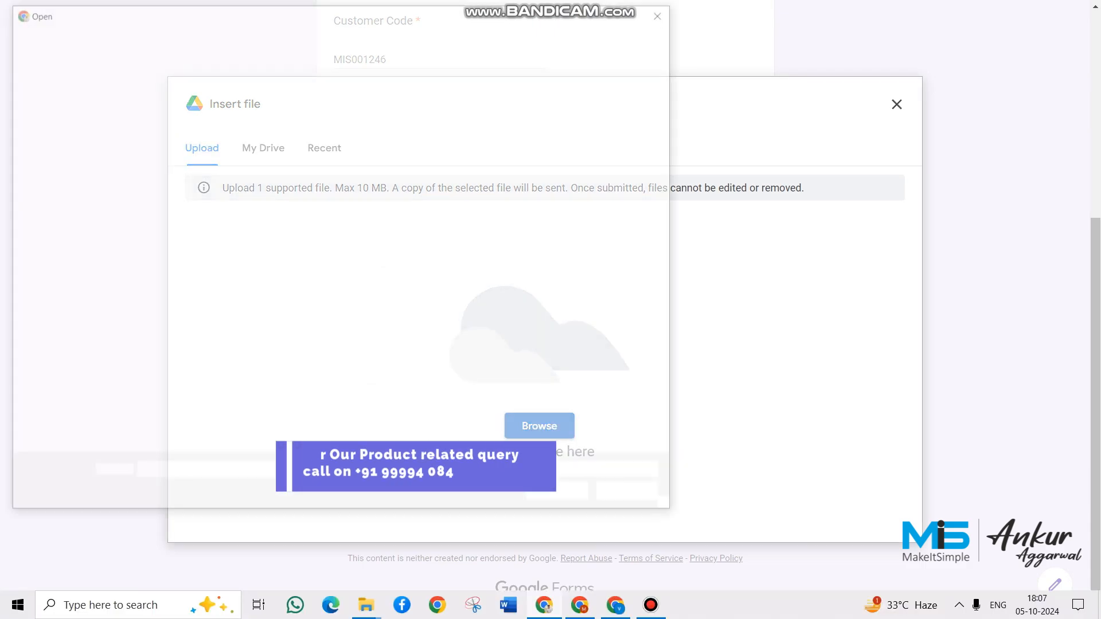
pyautogui.click(169, 202)
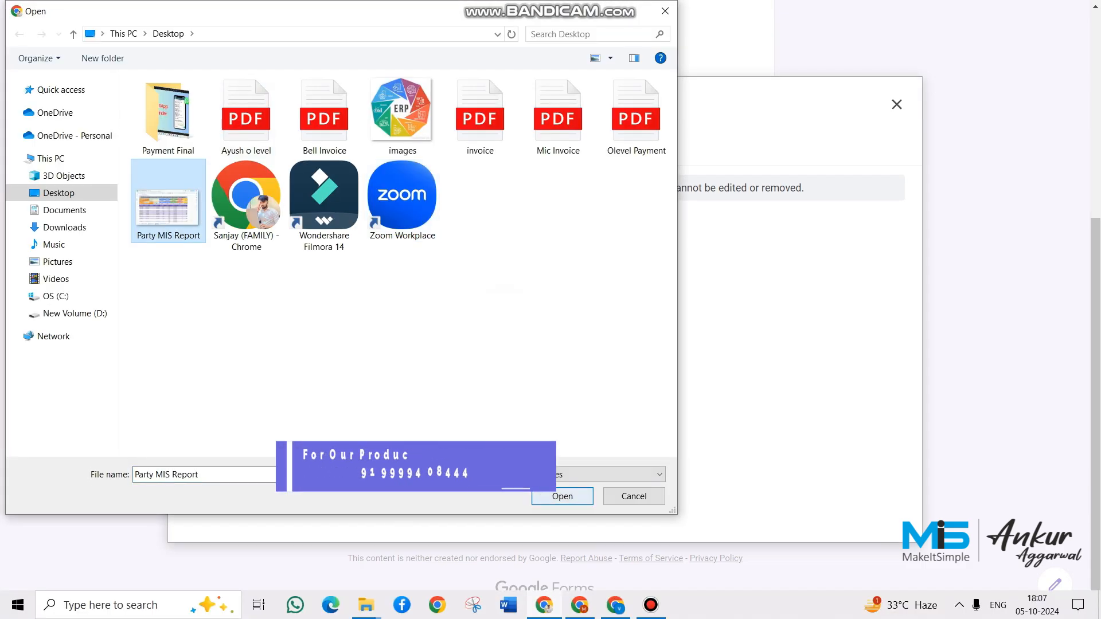
pyautogui.click(562, 496)
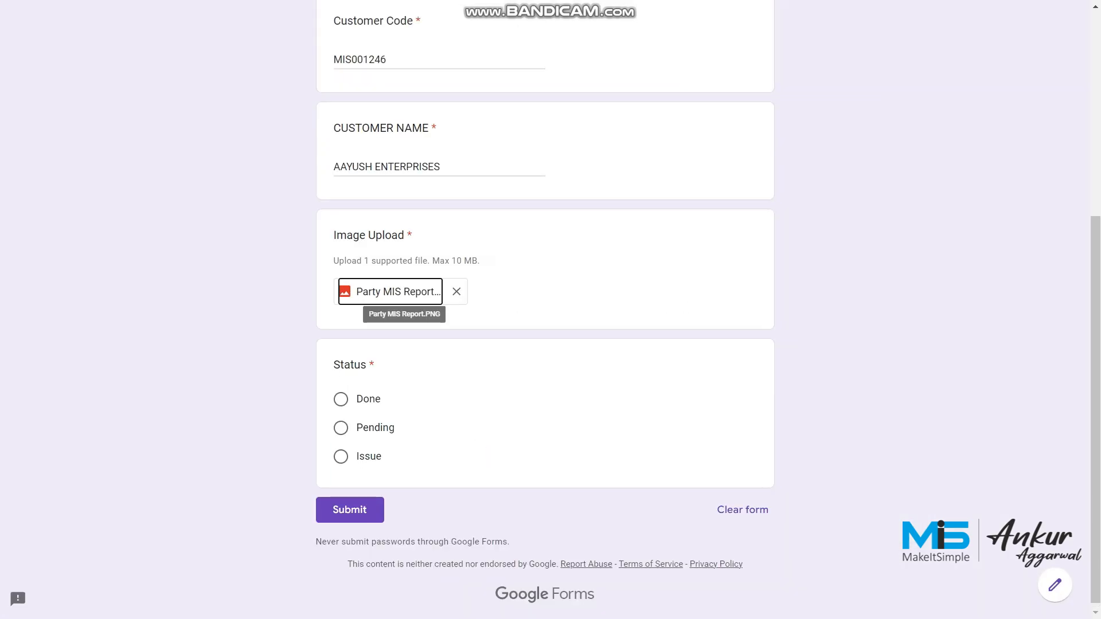
# Step: Review row 8's Step 1 planned date and response cells R8:T8 in the FMS sheet before submitting the form
pyautogui.hotkey('ctrl', 'shift', 'Tab')
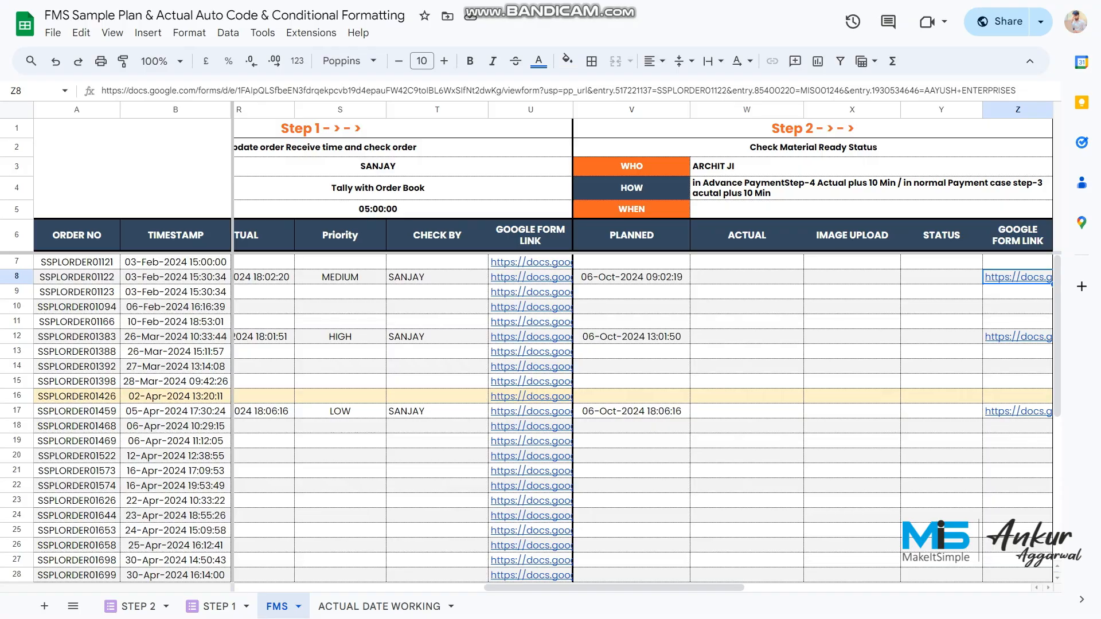
pyautogui.click(262, 277)
pyautogui.press('Left')
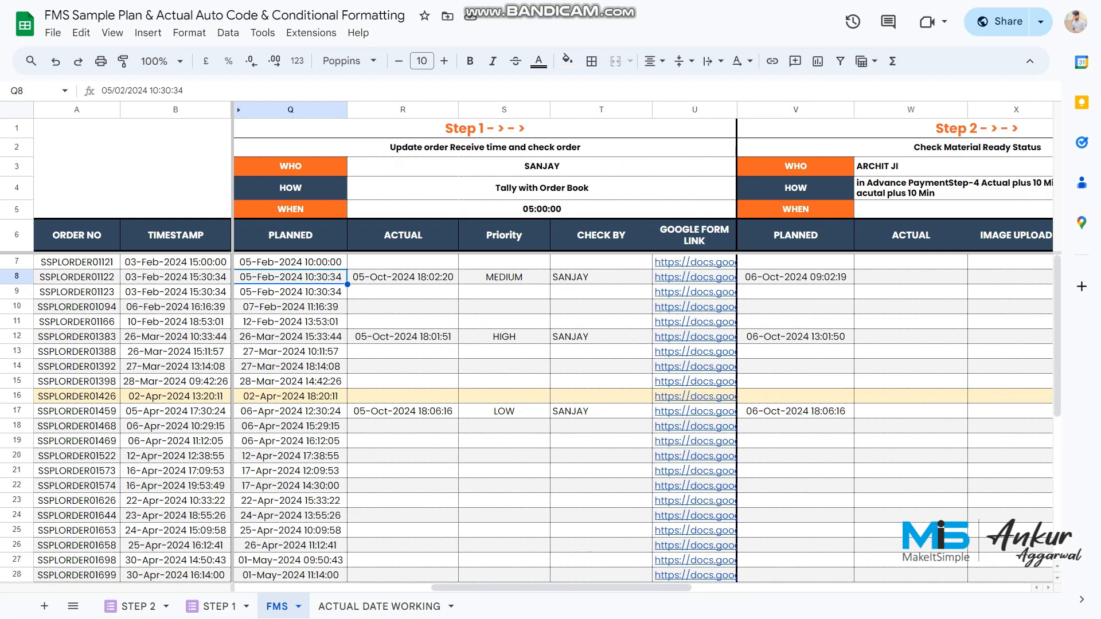
pyautogui.press('Right')
pyautogui.hotkey('shift', 'Right')
pyautogui.hotkey('shift', 'Right')
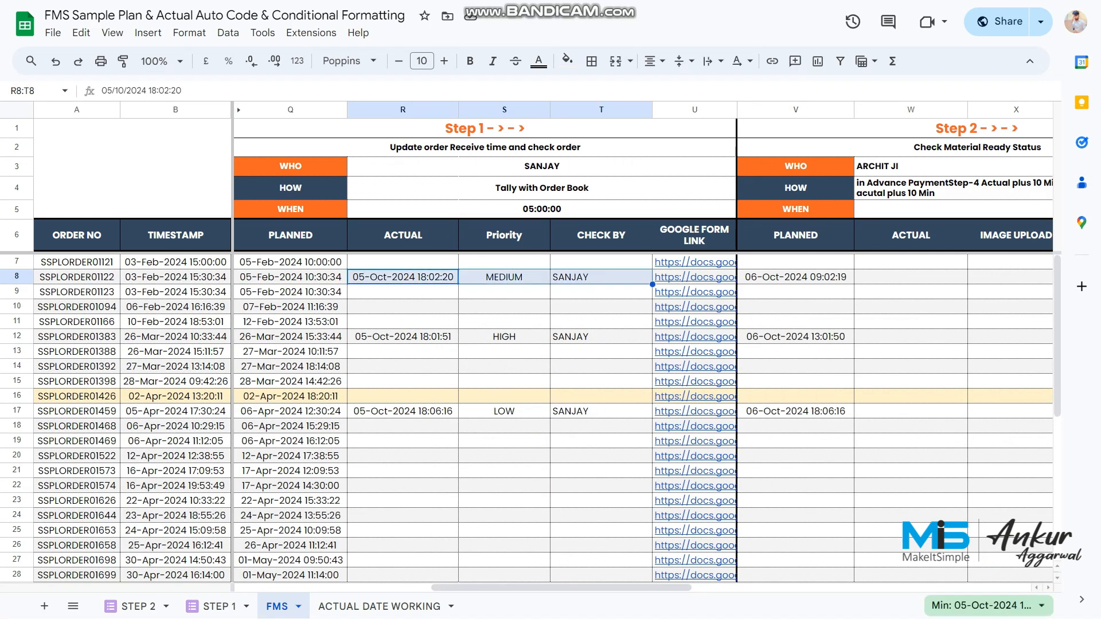
pyautogui.hscroll(5, 644, 346)
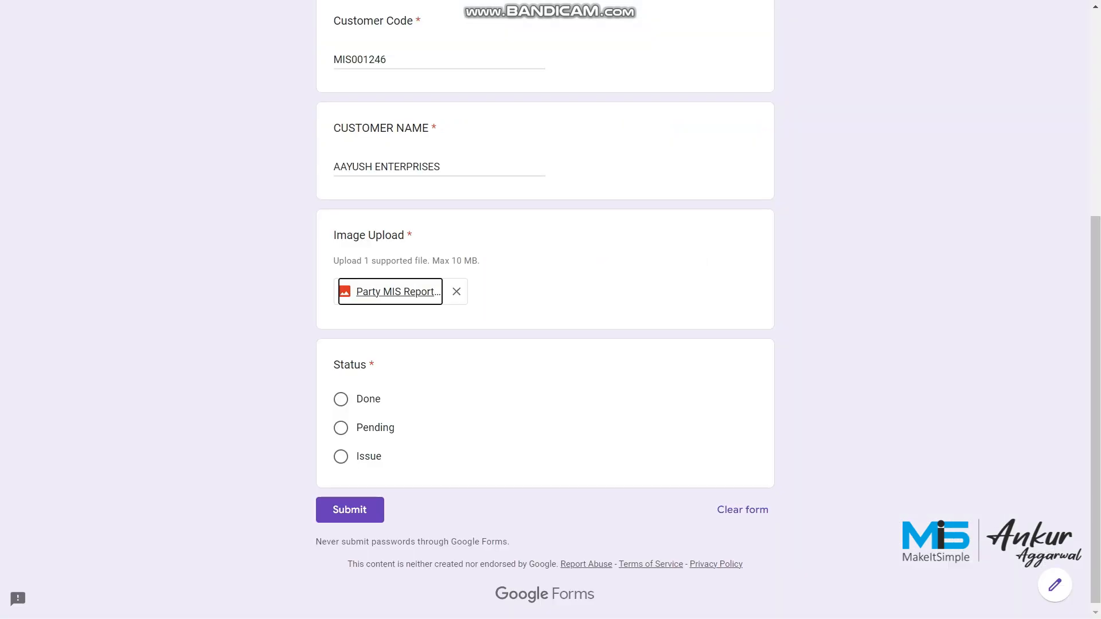
# Step: Set the form's Status to Issue and submit the Step 2 response
pyautogui.click(341, 457)
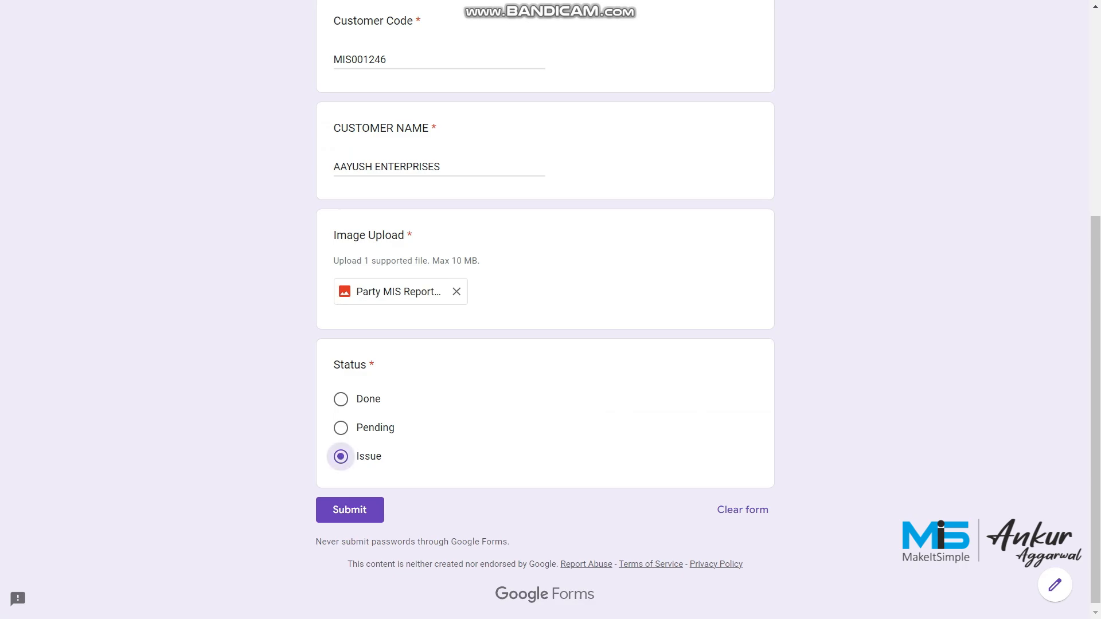
pyautogui.click(350, 510)
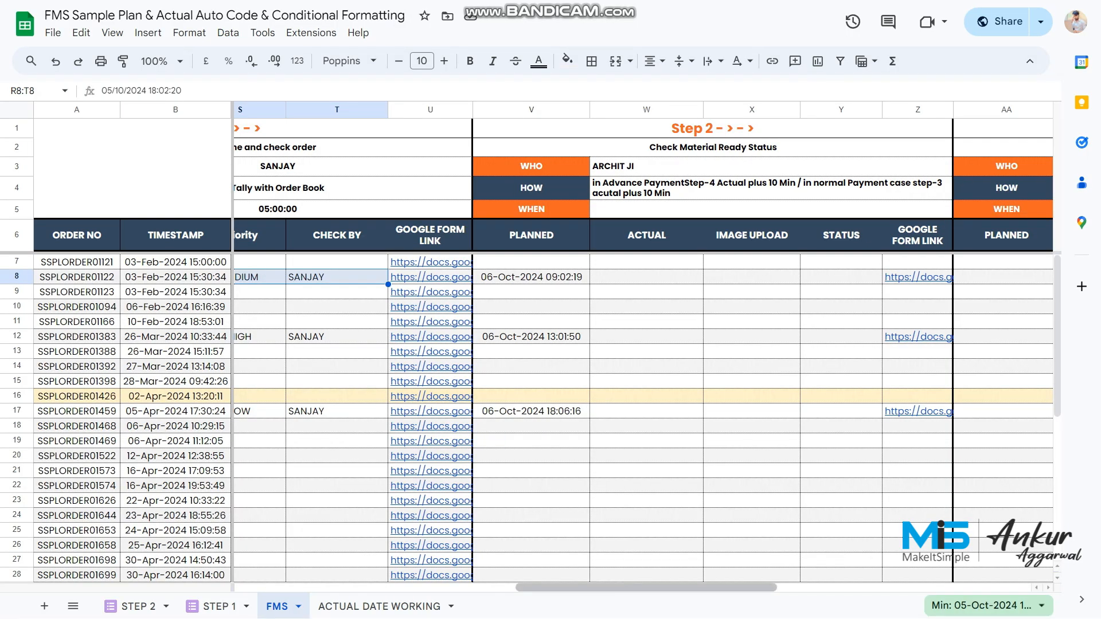
# Step: Check the Step 1 and Step 2 response cells in row 8 of the FMS sheet after the Issue submission
pyautogui.moveTo(646, 587); pyautogui.dragTo(611, 588)
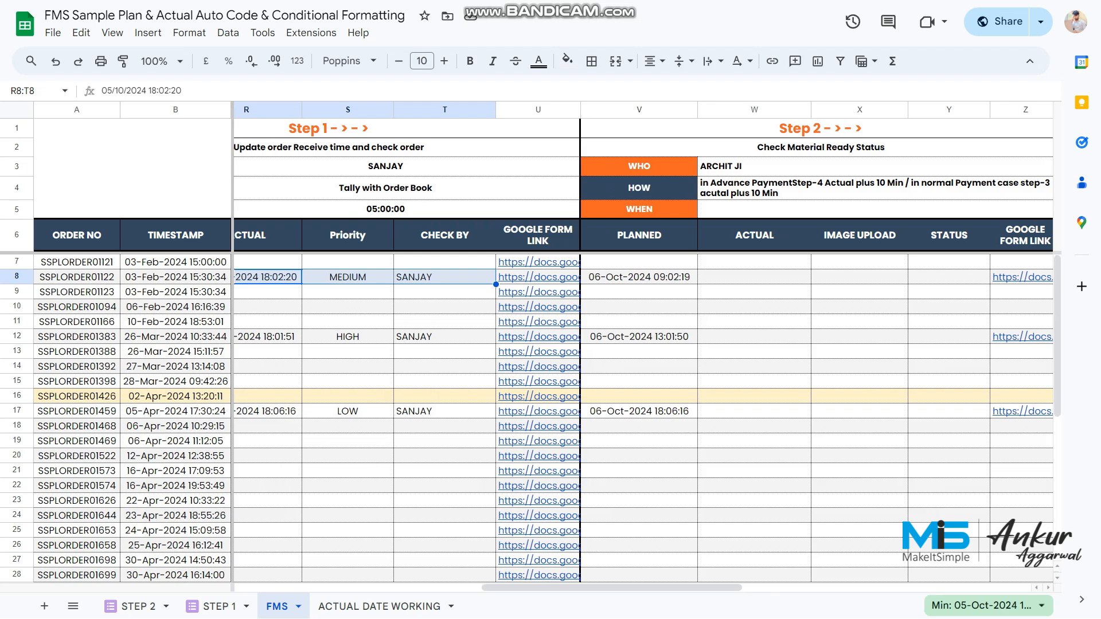
pyautogui.press('Delete')
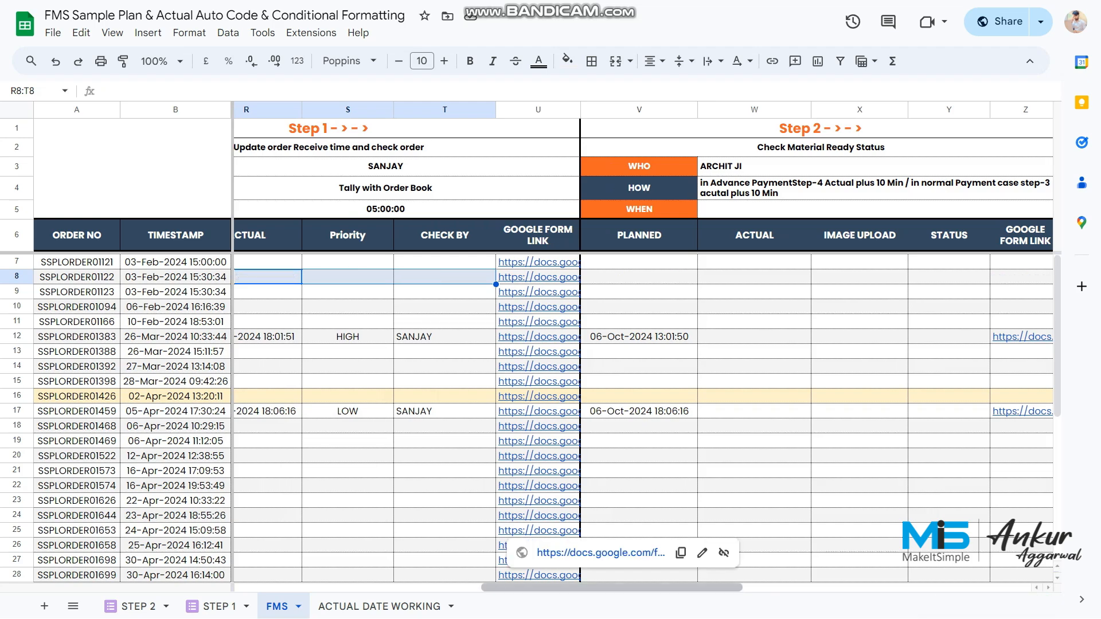
pyautogui.hscroll(-2, 643, 425)
pyautogui.hotkey('shift', 'Right')
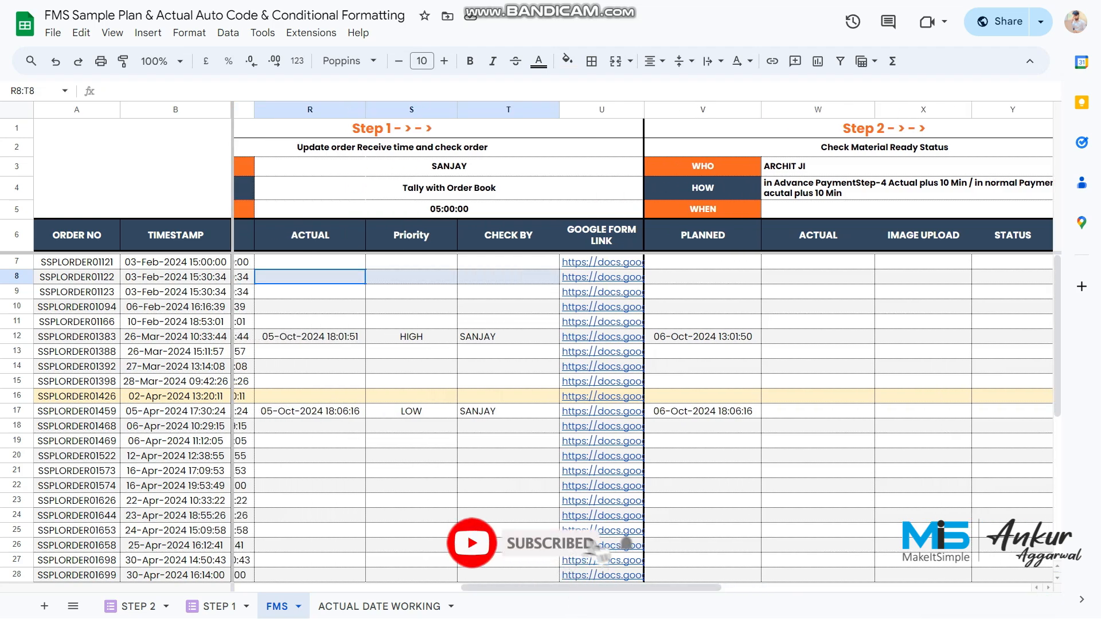
pyautogui.moveTo(818, 277); pyautogui.dragTo(1013, 275)
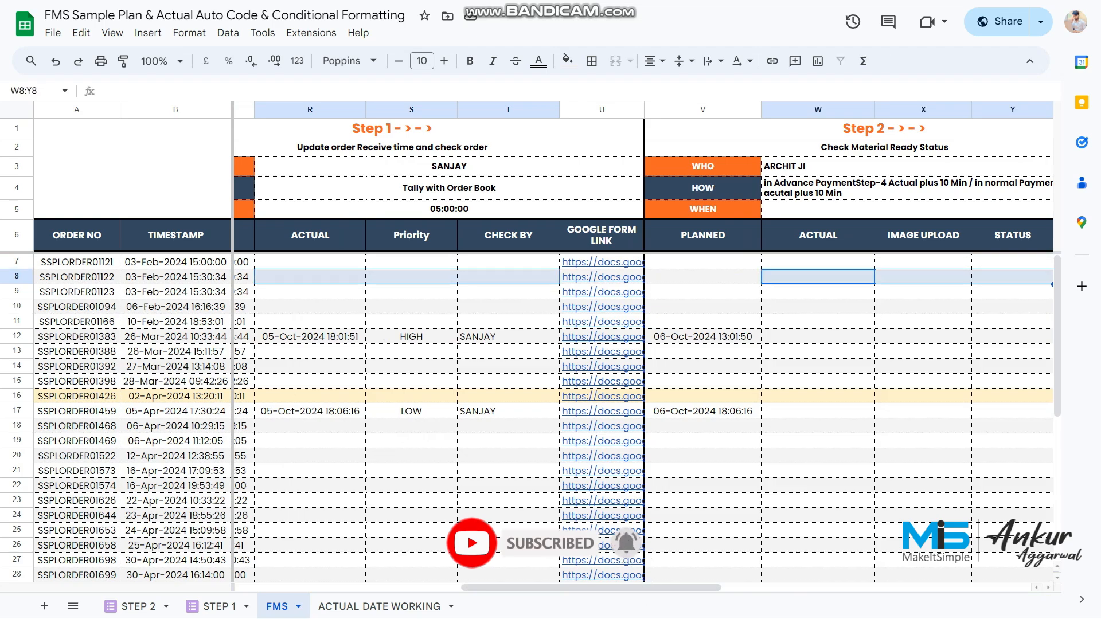
# Step: Examine the COL NO and VALUE IS conditions in row 4 of the mapping sheet
pyautogui.click(379, 607)
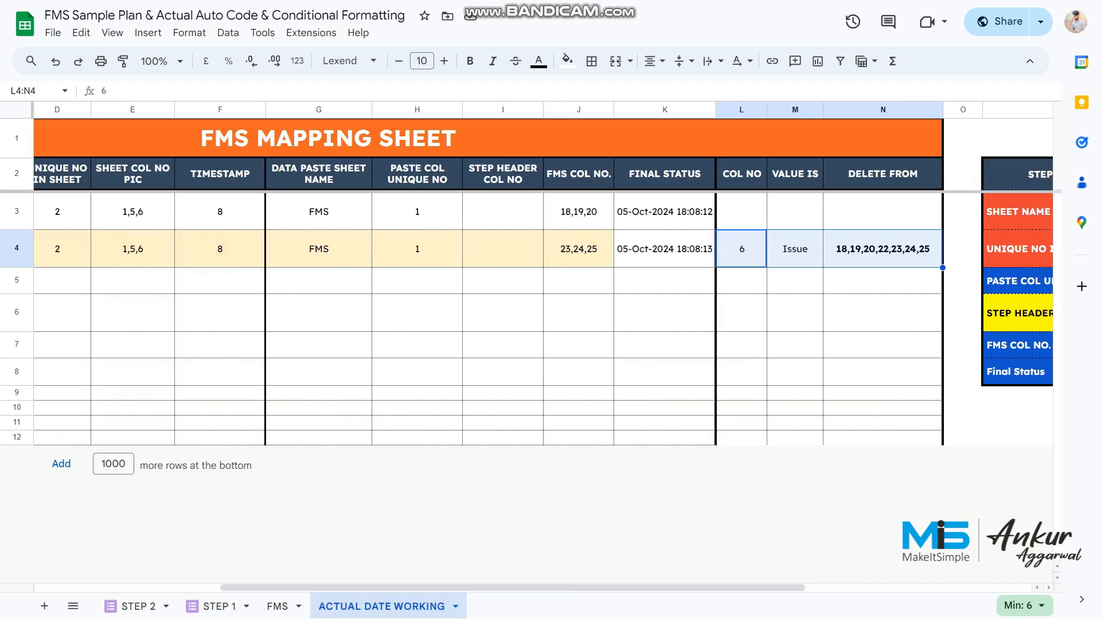
pyautogui.click(278, 606)
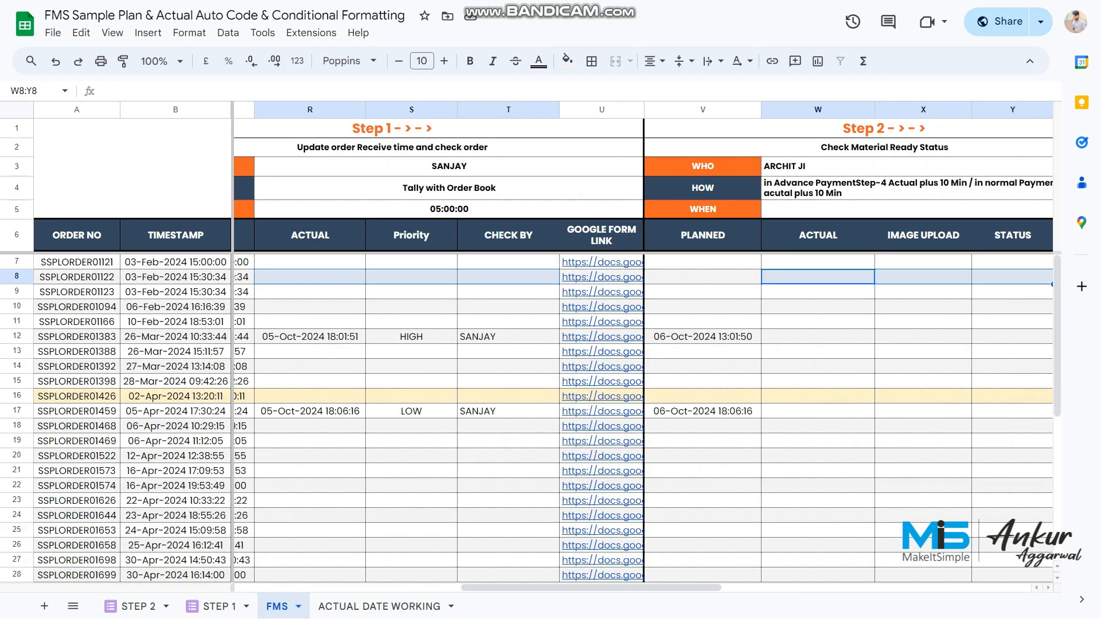
pyautogui.click(379, 606)
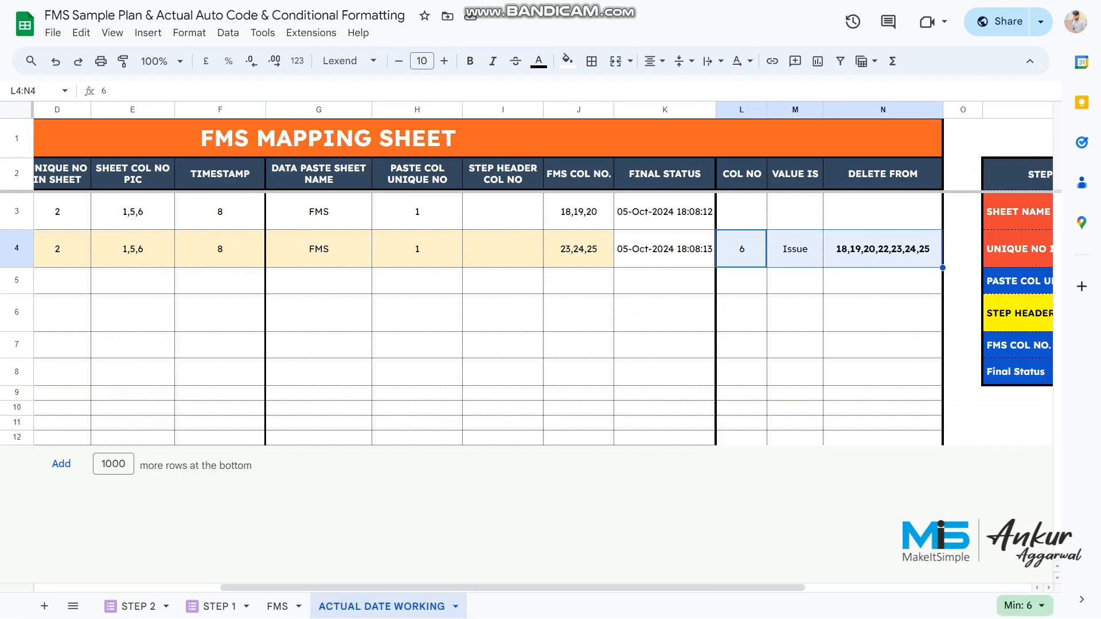
pyautogui.click(741, 248)
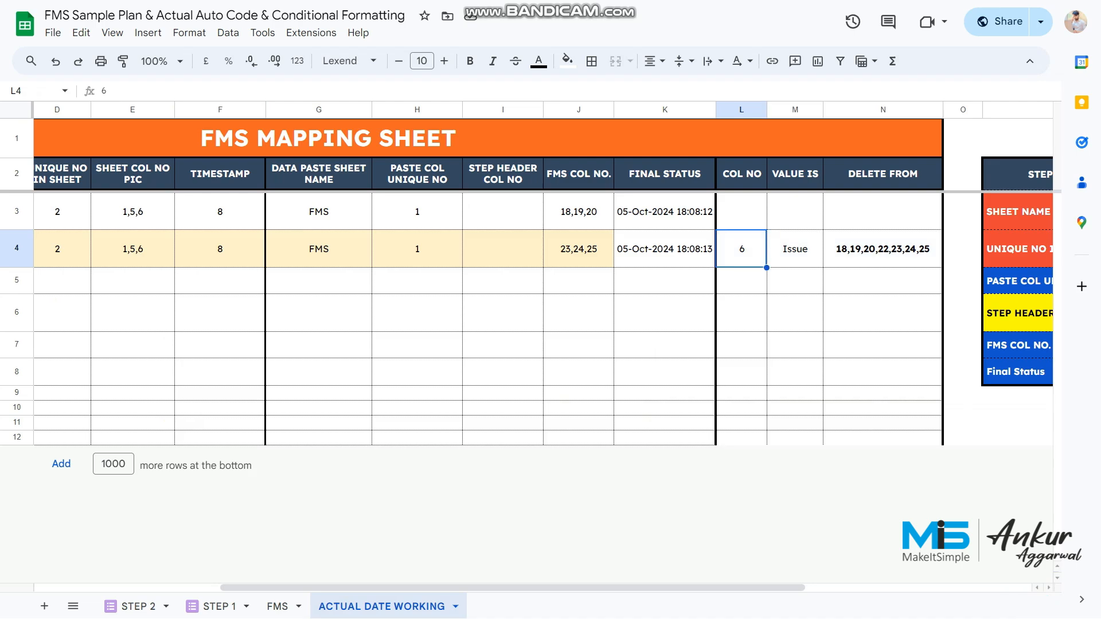
pyautogui.click(795, 249)
pyautogui.click(741, 249)
pyautogui.click(795, 249)
pyautogui.click(742, 249)
# Step: Trace row 4's DATA SHEET entry to the STEP 2 response sheet and examine its Status column F
pyautogui.press('Left')
pyautogui.press('Left')
pyautogui.press('Left')
pyautogui.press('Left')
pyautogui.press('Left')
pyautogui.press('Left')
pyautogui.press('Left')
pyautogui.press('Left')
pyautogui.press('Left')
pyautogui.press('Left')
pyautogui.press('Left')
pyautogui.press('Right')
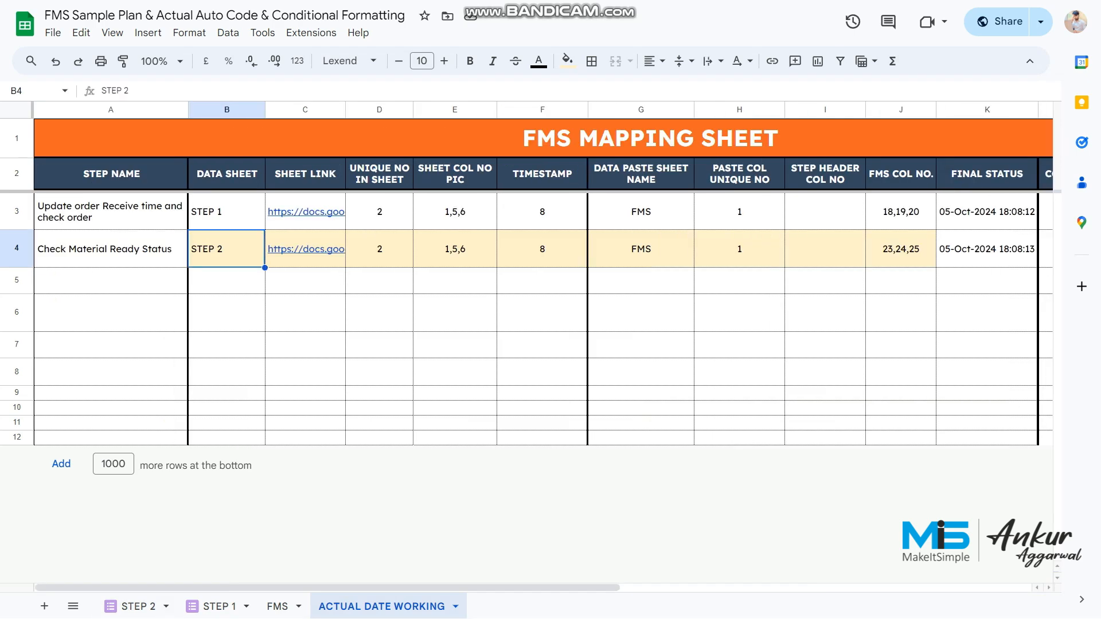
pyautogui.click(132, 607)
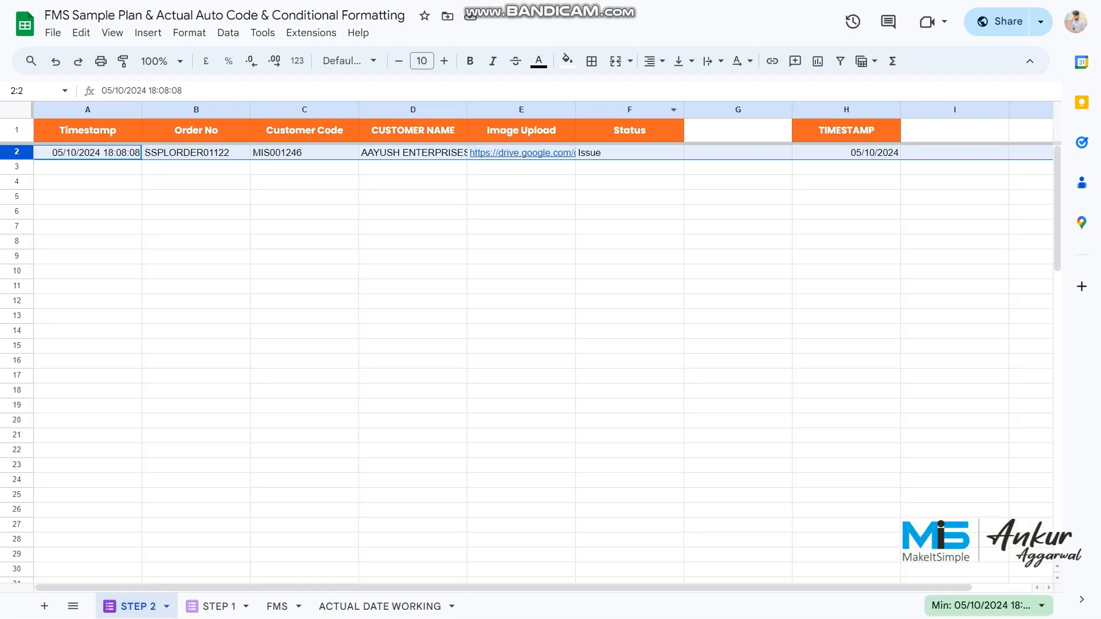
pyautogui.click(630, 109)
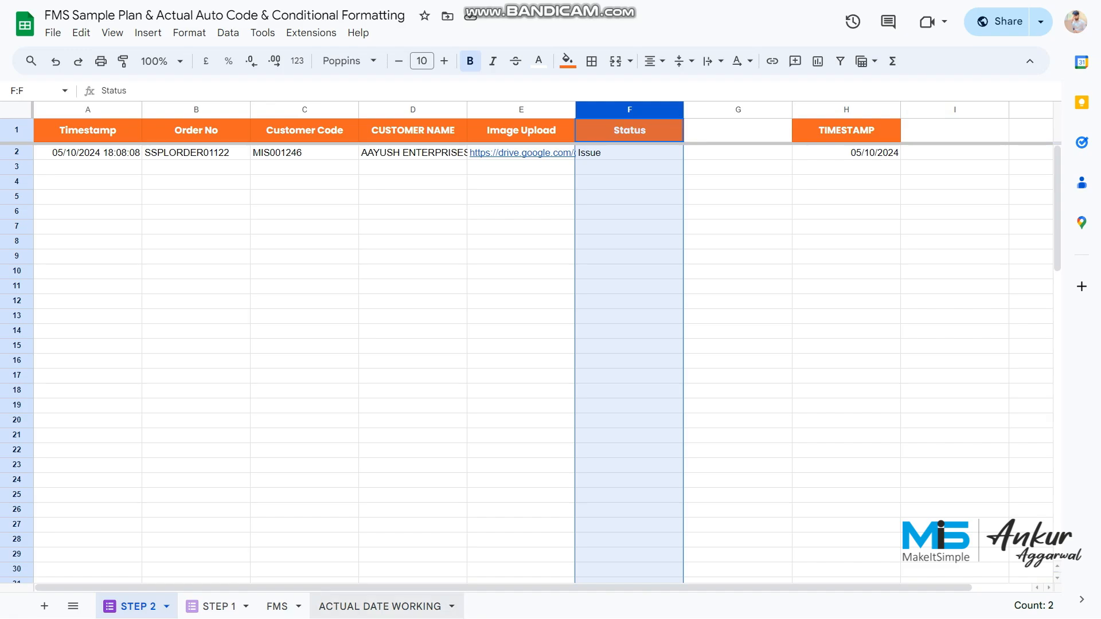
# Step: Compare the Status column's position and value with COL NO and VALUE IS in row 4 of the mapping sheet
pyautogui.click(380, 606)
pyautogui.press('Right')
pyautogui.press('Right')
pyautogui.press('Right')
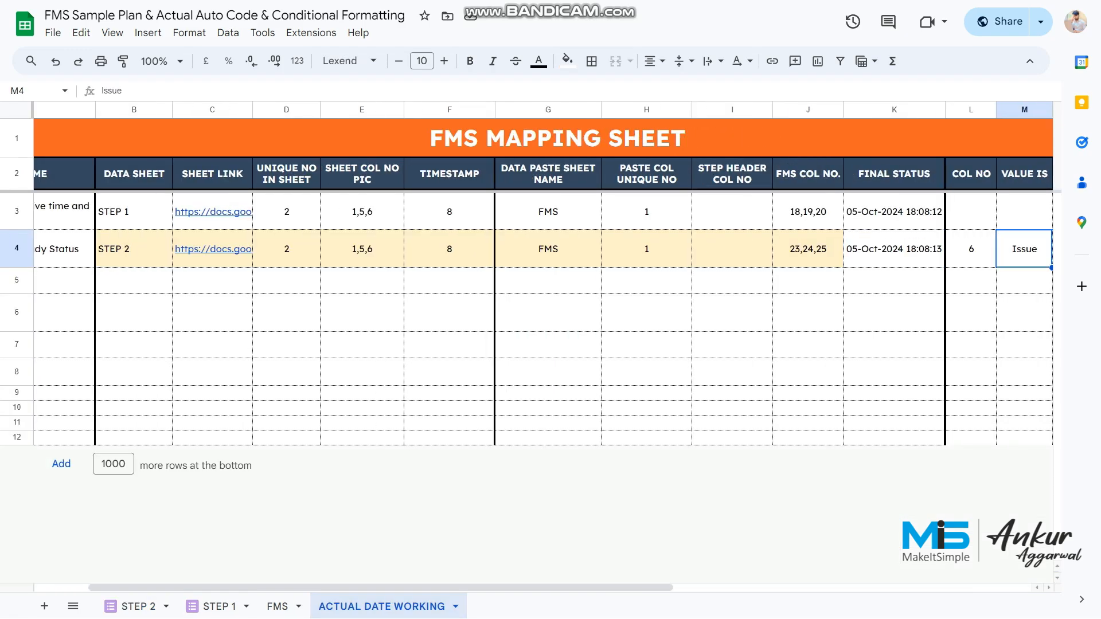
pyautogui.press('Left')
pyautogui.press('Left')
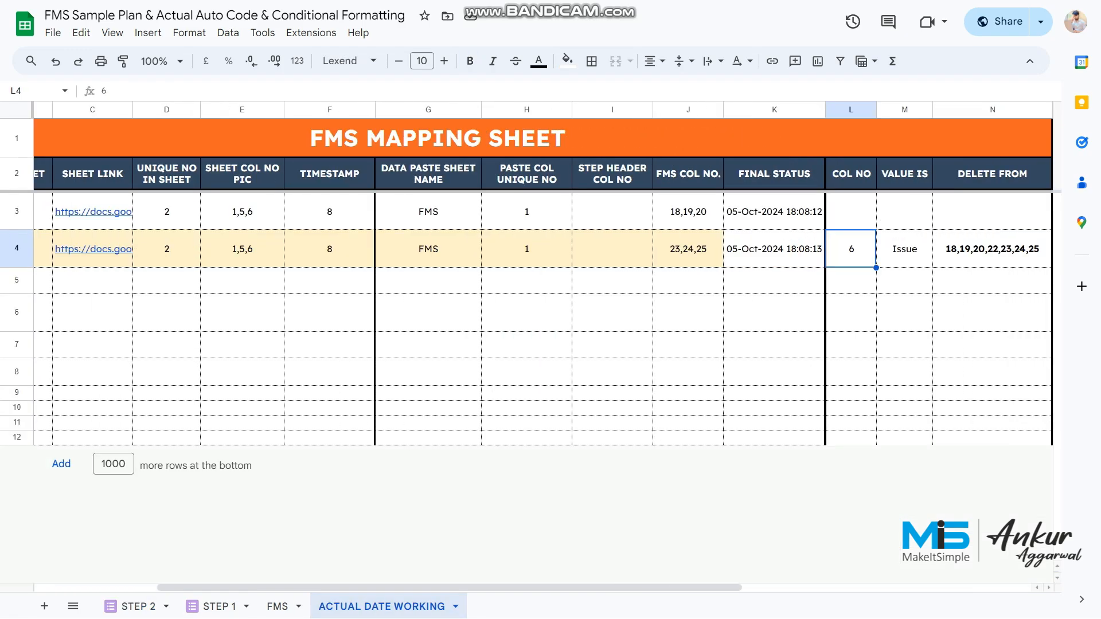
# Step: Check the submitted status in F2 of the STEP 2 sheet against the DELETE FROM column list in N4 of the mapping sheet
pyautogui.click(137, 607)
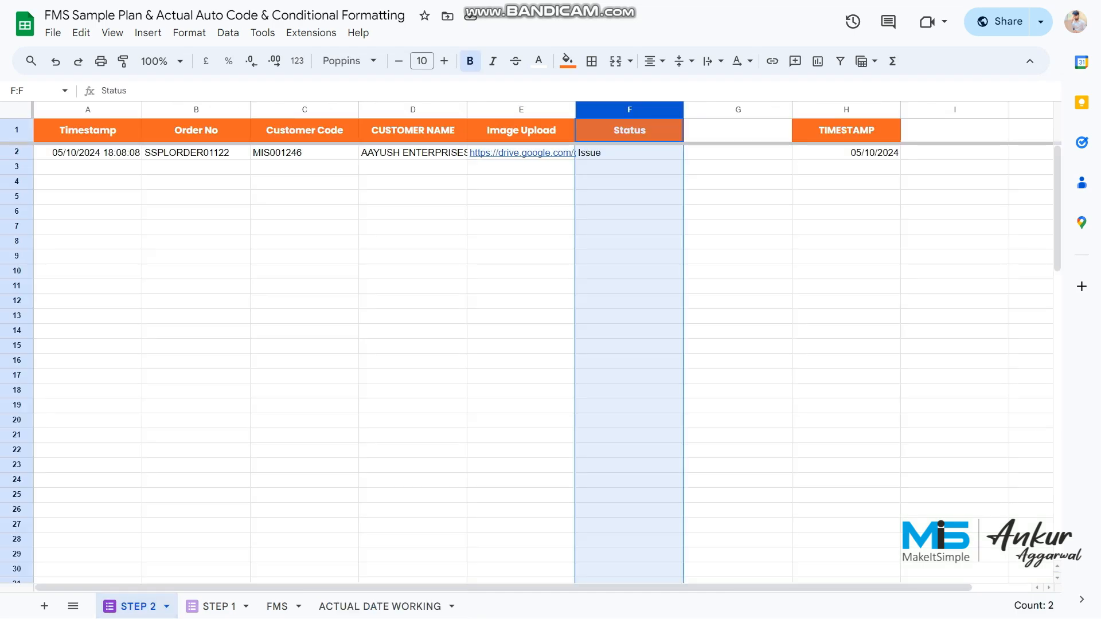
pyautogui.click(629, 152)
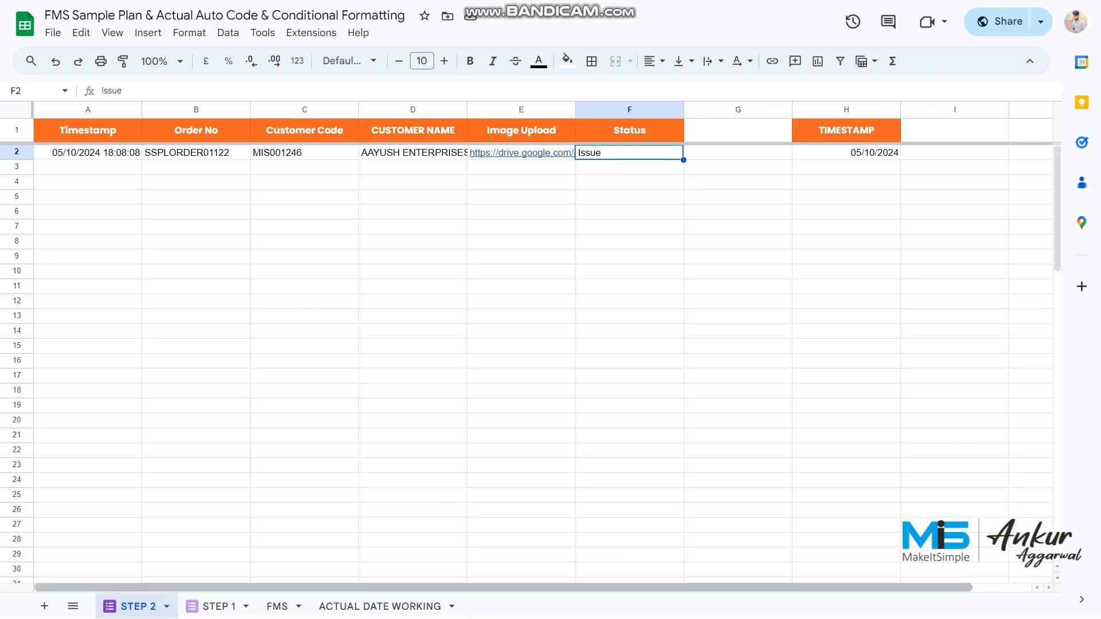
pyautogui.click(380, 607)
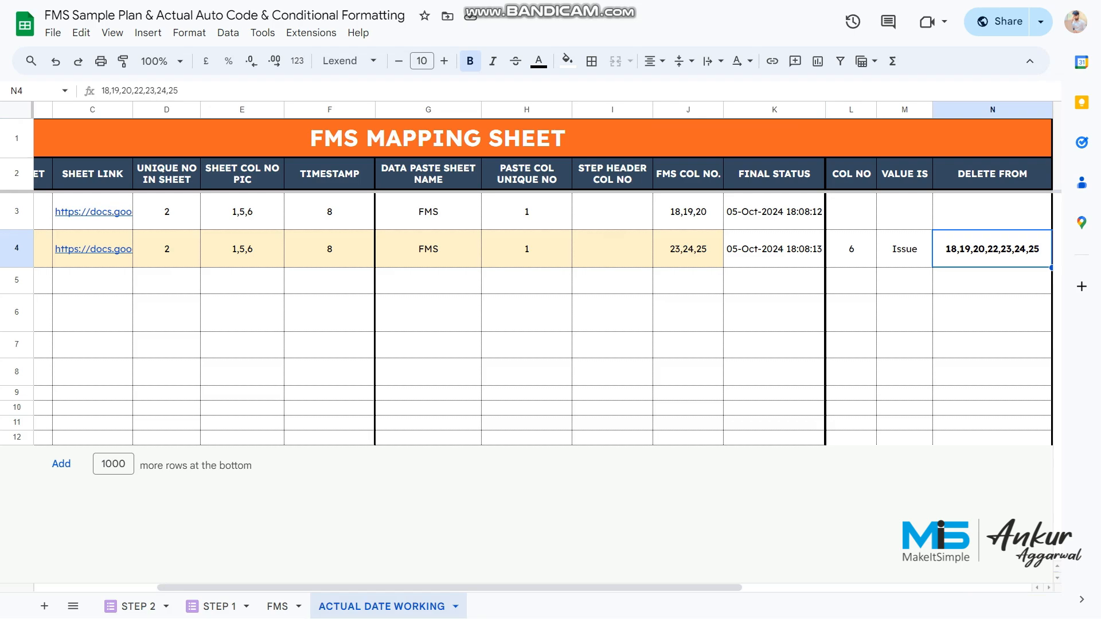
# Step: Open the Step 1 Google Form linked for row 8 of the FMS sheet
pyautogui.click(278, 606)
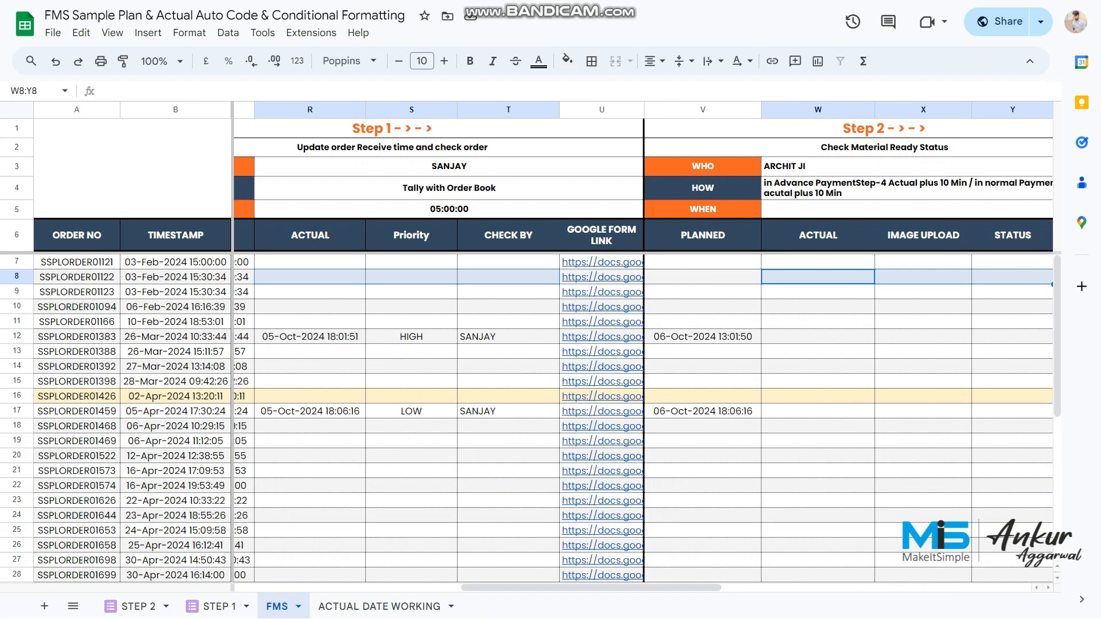
pyautogui.click(508, 277)
pyautogui.moveTo(321, 277); pyautogui.dragTo(506, 277)
pyautogui.click(601, 277)
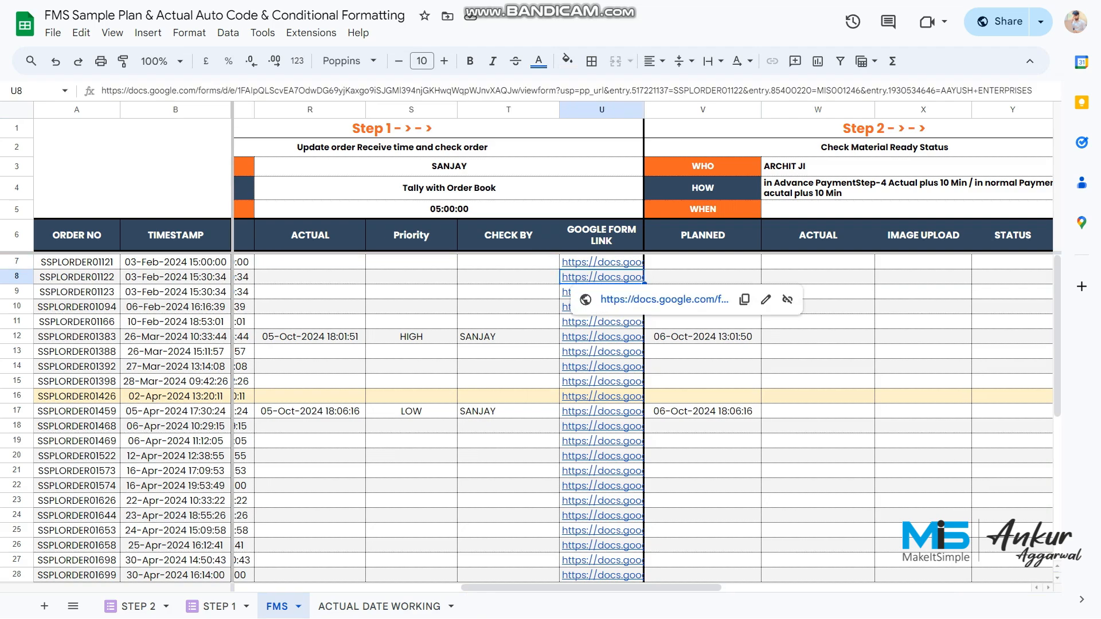
pyautogui.click(631, 298)
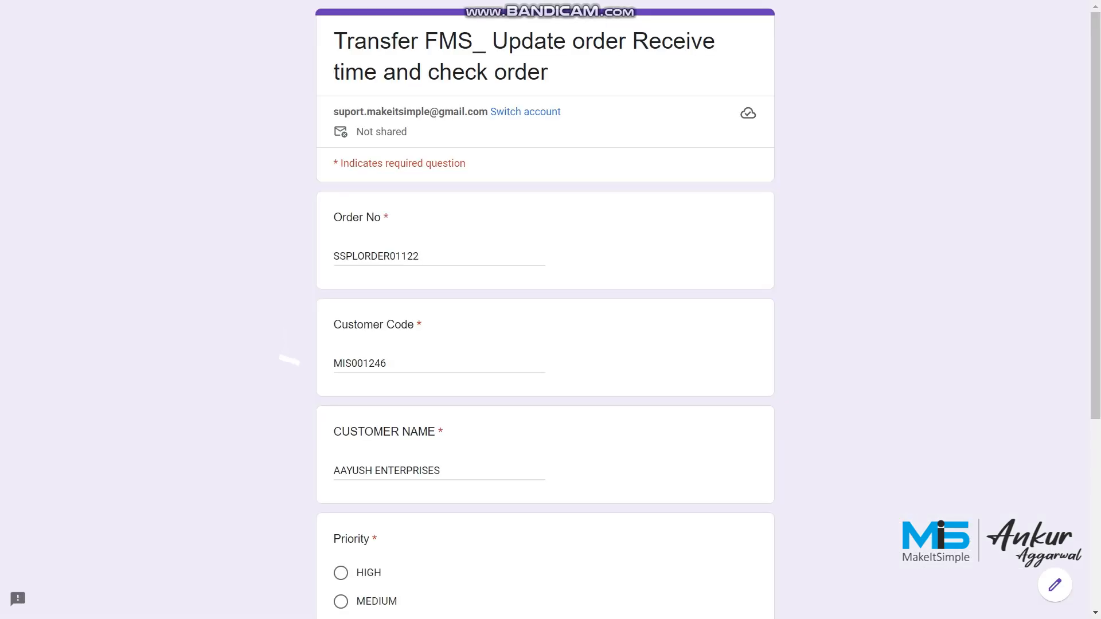
# Step: Set the order's Priority to HIGH, enter the checker's name in CHECK BY and submit the form
pyautogui.scroll(-4, 288, 362)
pyautogui.click(340, 286)
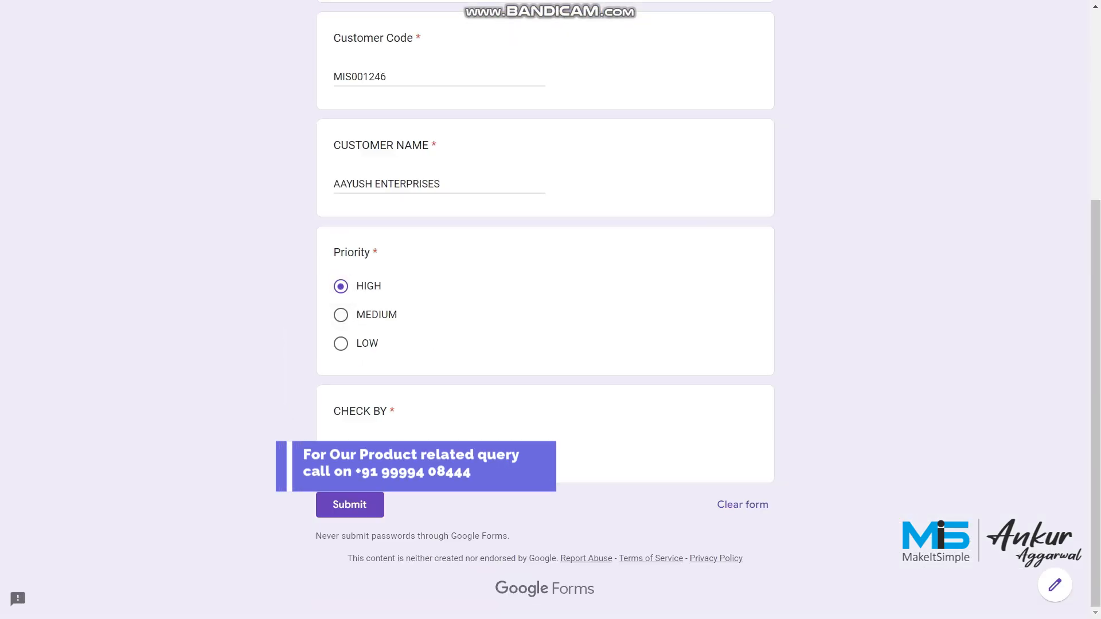
pyautogui.click(402, 451)
pyautogui.write('SANJAY')
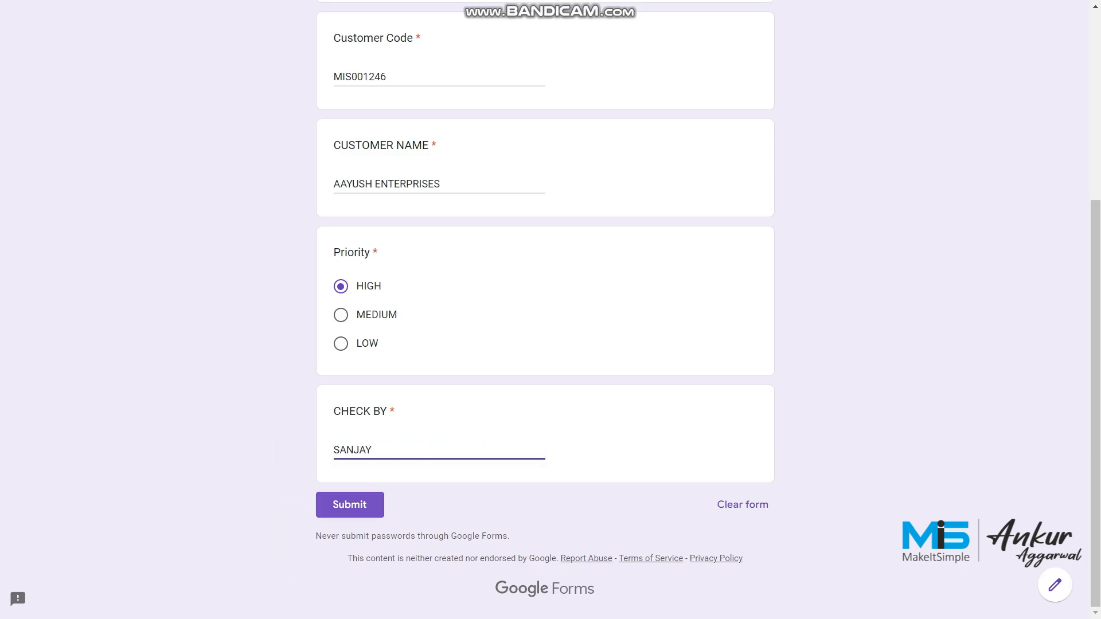
pyautogui.click(350, 505)
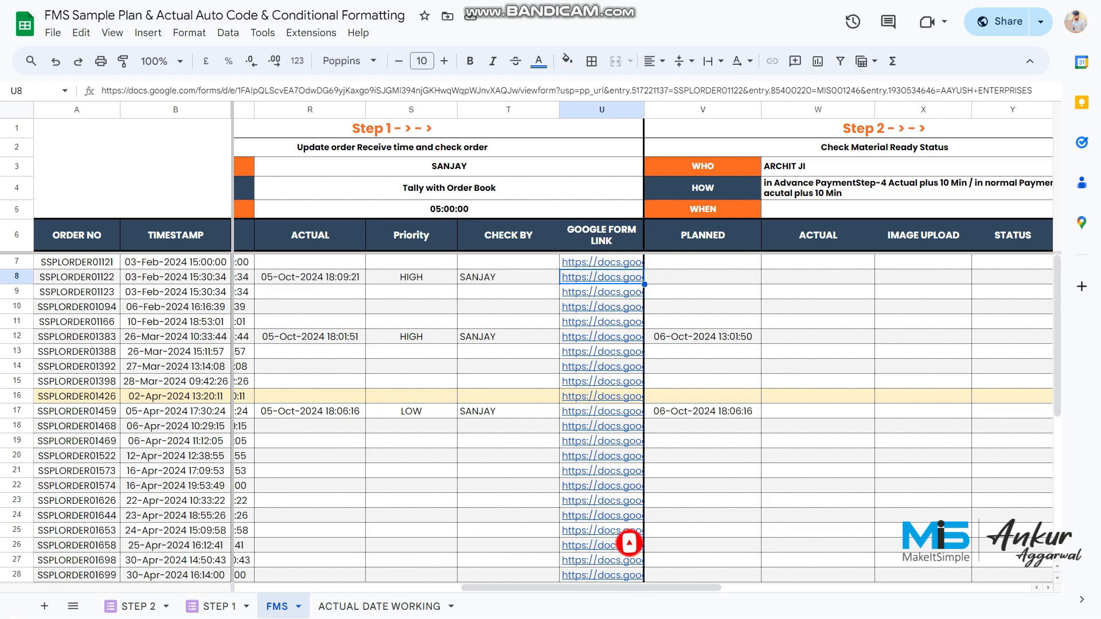
# Step: Examine row 8's Step 2 ACTUAL, IMAGE UPLOAD and STATUS cells, plus row 12's Step 2 ACTUAL cell, in the FMS sheet
pyautogui.moveTo(818, 277); pyautogui.dragTo(1013, 277)
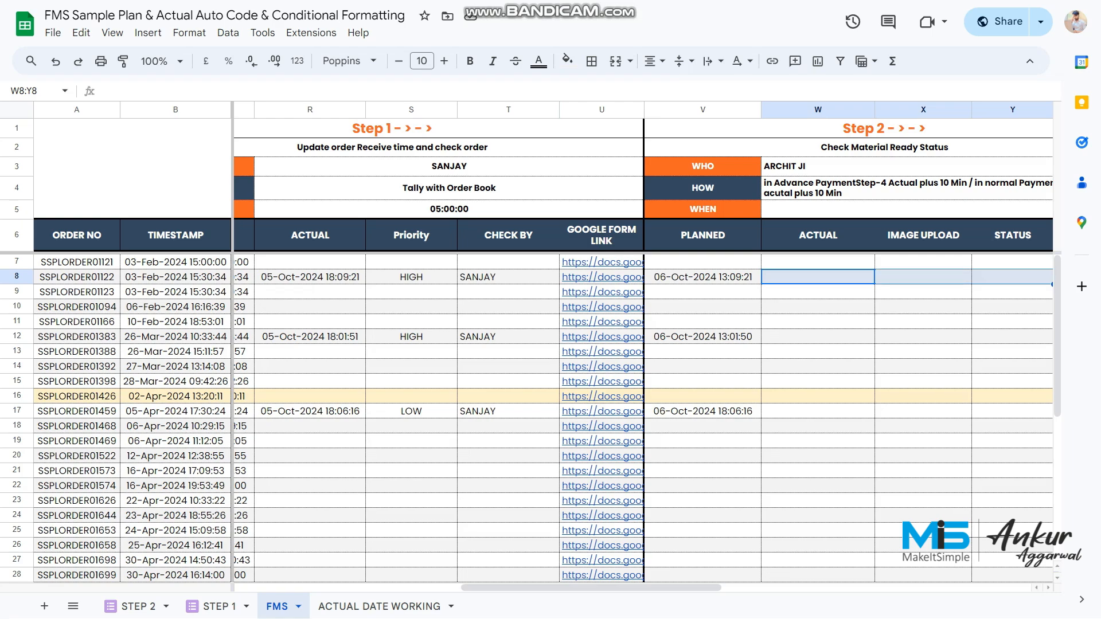
pyautogui.click(818, 277)
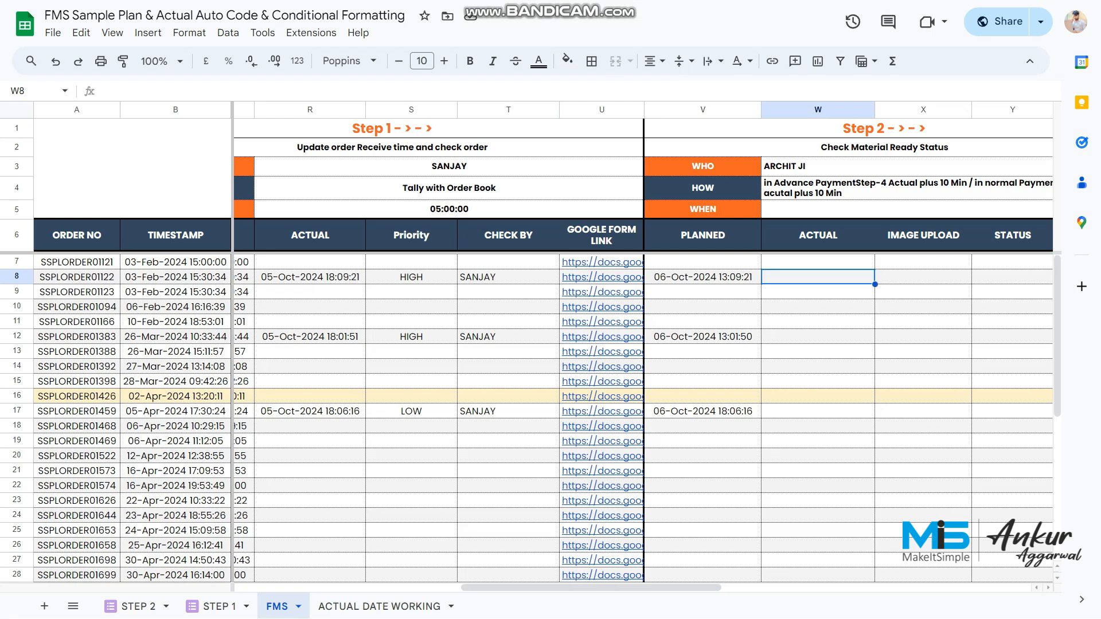
pyautogui.moveTo(924, 277); pyautogui.dragTo(1013, 277)
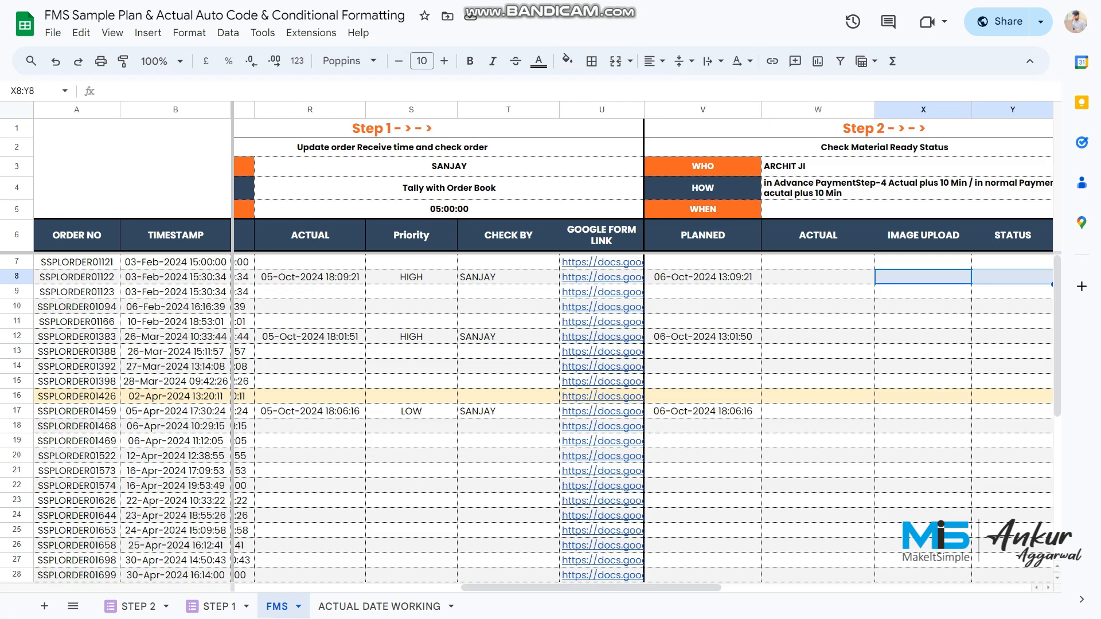
pyautogui.click(818, 337)
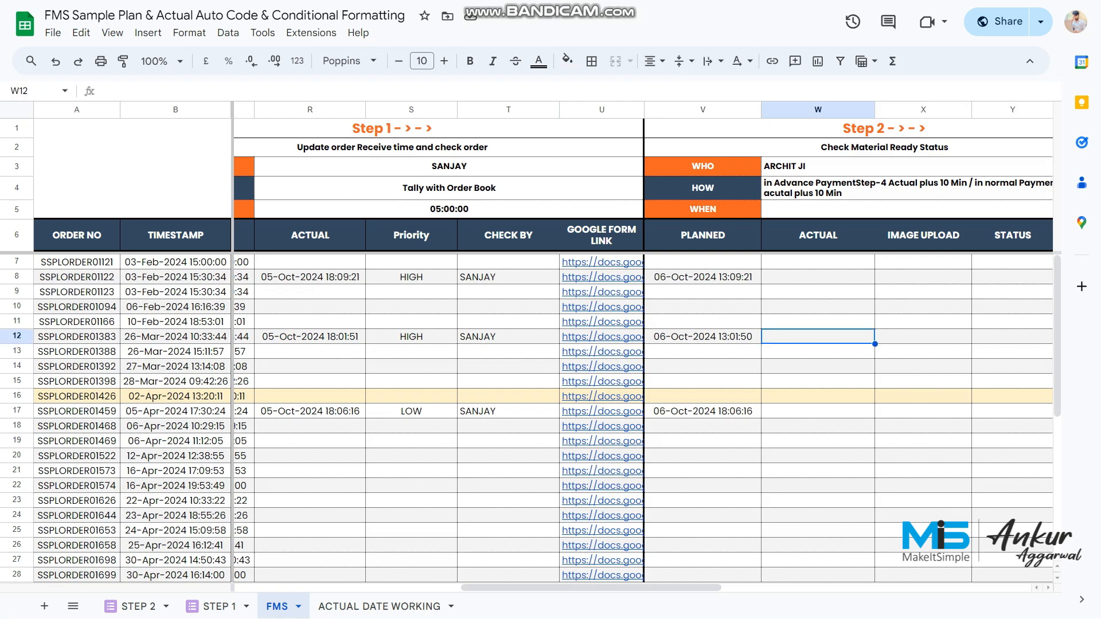
# Step: Compare the DELETE FROM column list in the mapping sheet with row 12's Step 1 and Step 2 cells in the FMS sheet
pyautogui.click(379, 607)
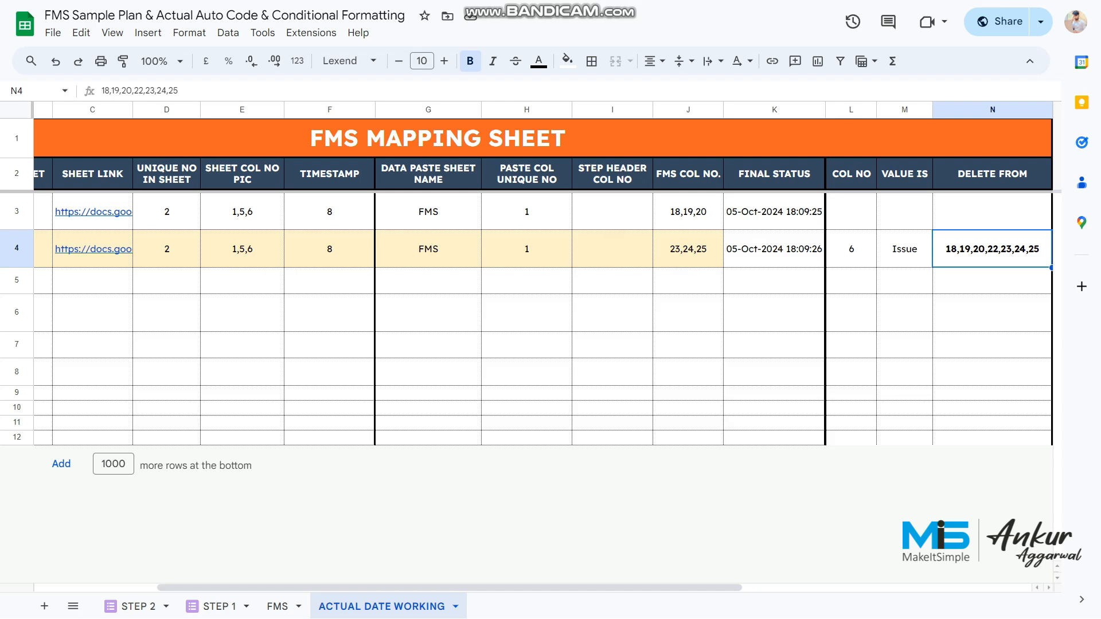
pyautogui.click(278, 606)
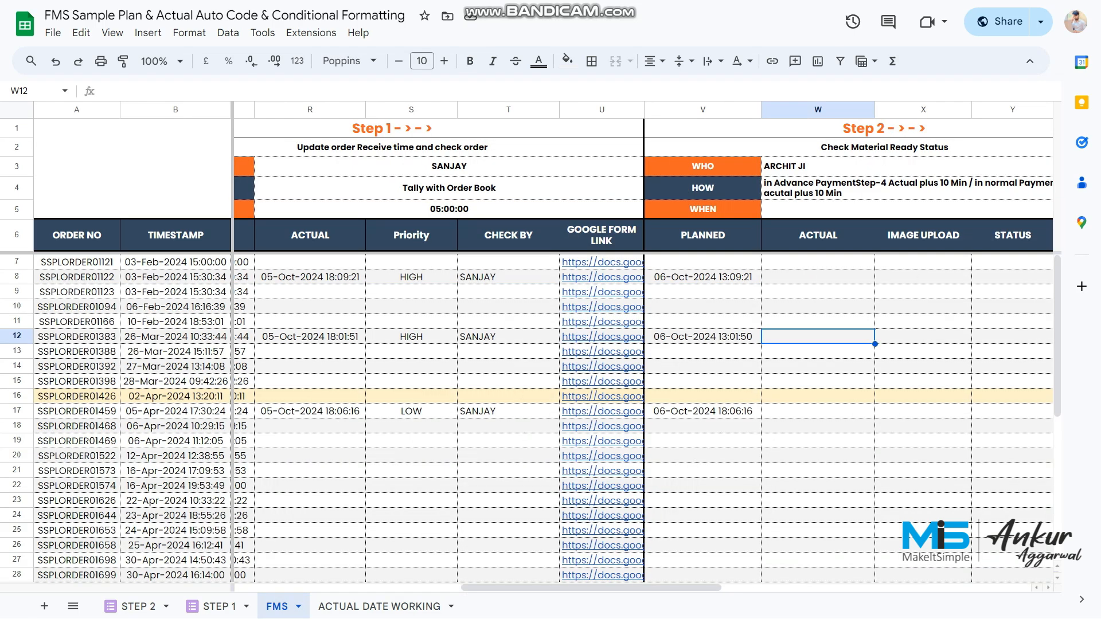
pyautogui.keyDown('ctrl'); pyautogui.click(310, 337); pyautogui.keyUp('ctrl')
pyautogui.keyDown('ctrl'); pyautogui.click(411, 336); pyautogui.keyUp('ctrl')
pyautogui.keyDown('ctrl'); pyautogui.click(508, 337); pyautogui.keyUp('ctrl')
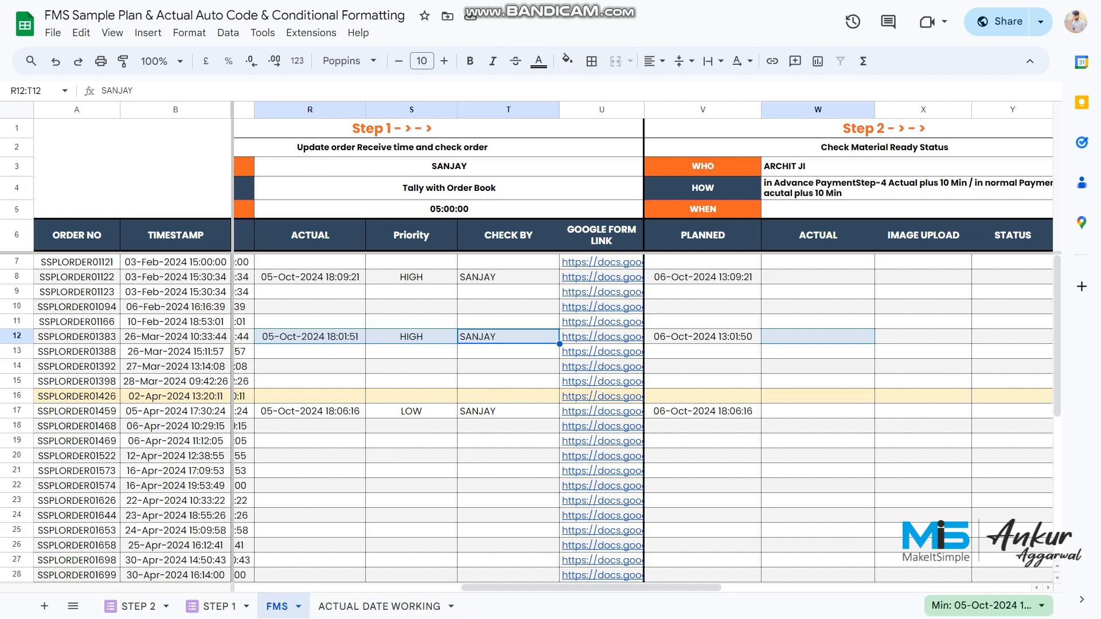
pyautogui.keyDown('ctrl'); pyautogui.click(702, 337); pyautogui.keyUp('ctrl')
pyautogui.keyDown('ctrl'); pyautogui.click(818, 337); pyautogui.keyUp('ctrl')
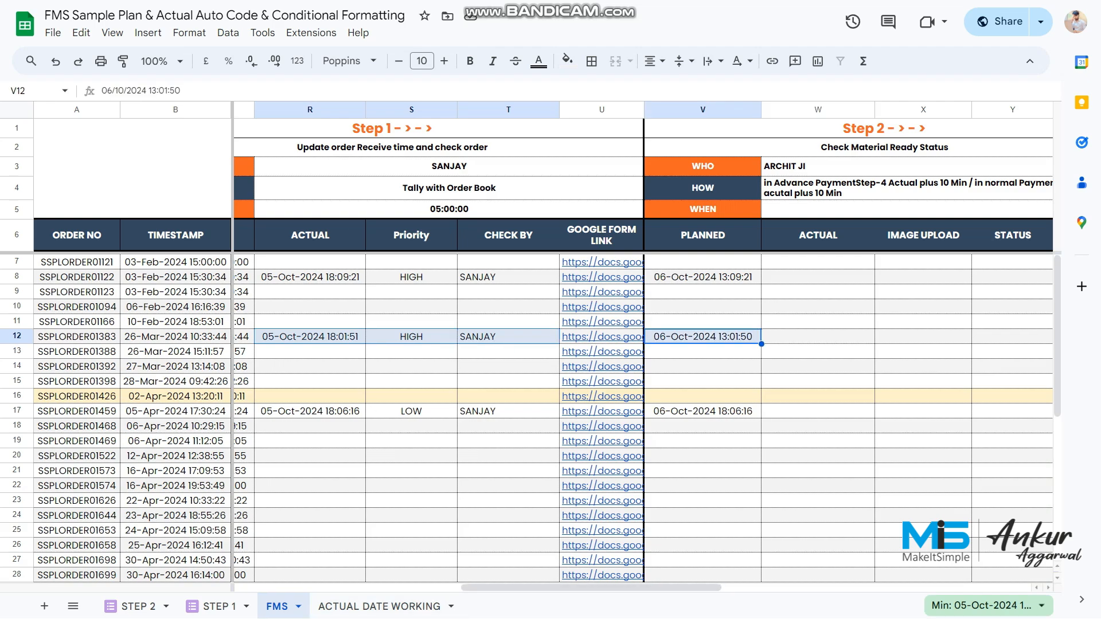
pyautogui.keyDown('ctrl'); pyautogui.click(924, 336); pyautogui.keyUp('ctrl')
pyautogui.keyDown('ctrl'); pyautogui.click(1012, 337); pyautogui.keyUp('ctrl')
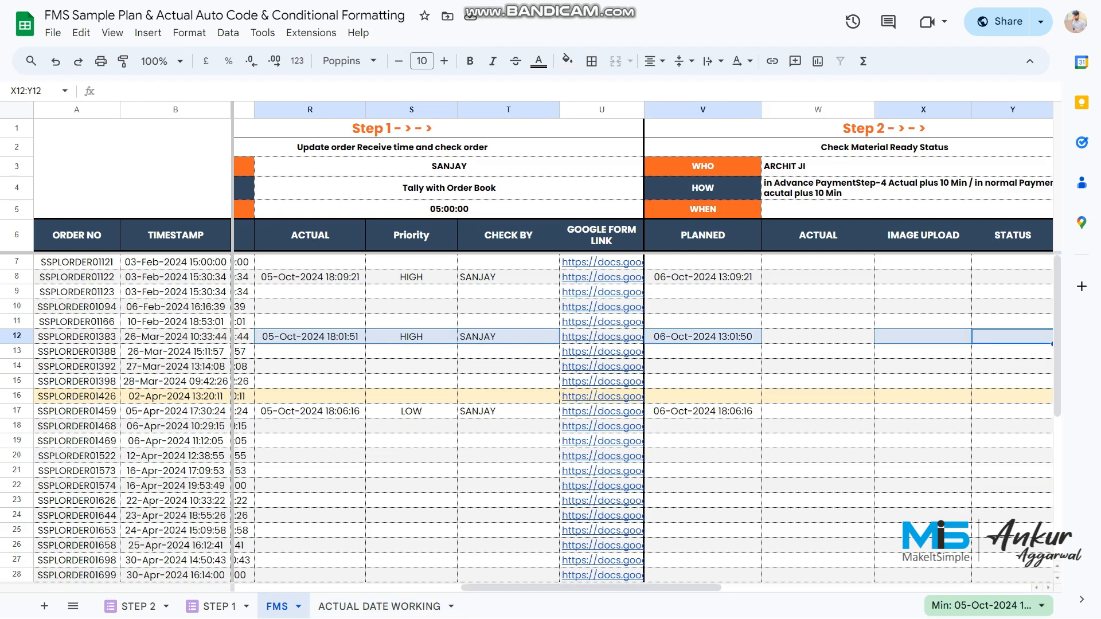
# Step: Shorten the DELETE FROM list in N4 of the mapping sheet to 18,19,20,22,23
pyautogui.click(380, 606)
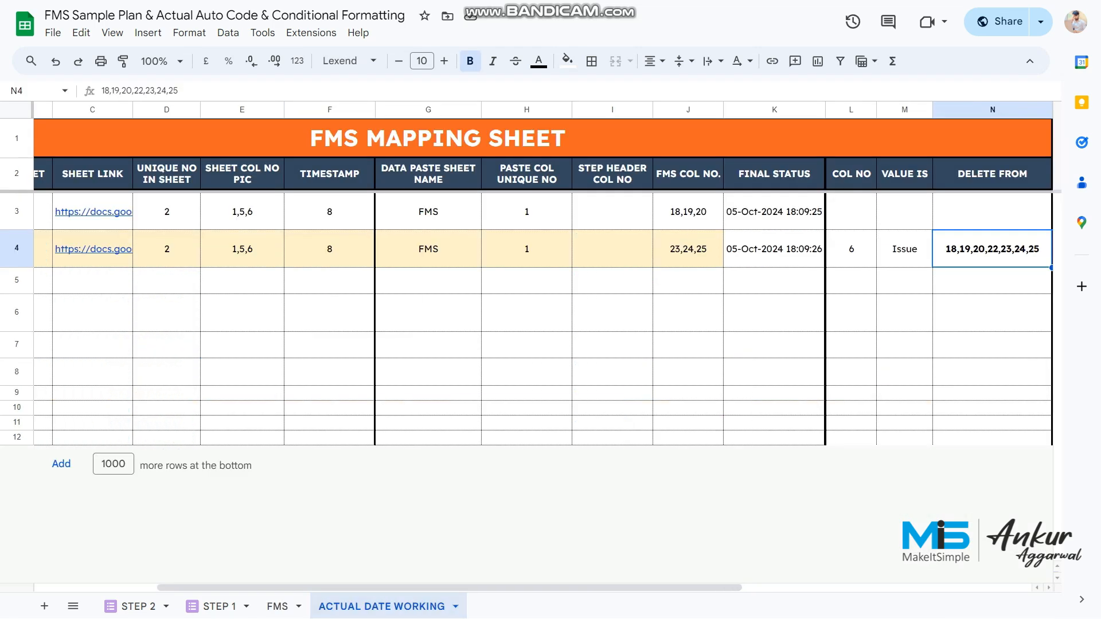
pyautogui.press('Return')
pyautogui.hotkey('shift', 'Left')
pyautogui.hotkey('shift', 'Left')
pyautogui.hotkey('shift', 'Left')
pyautogui.hotkey('shift', 'Left')
pyautogui.hotkey('shift', 'Left')
pyautogui.hotkey('shift', 'Left')
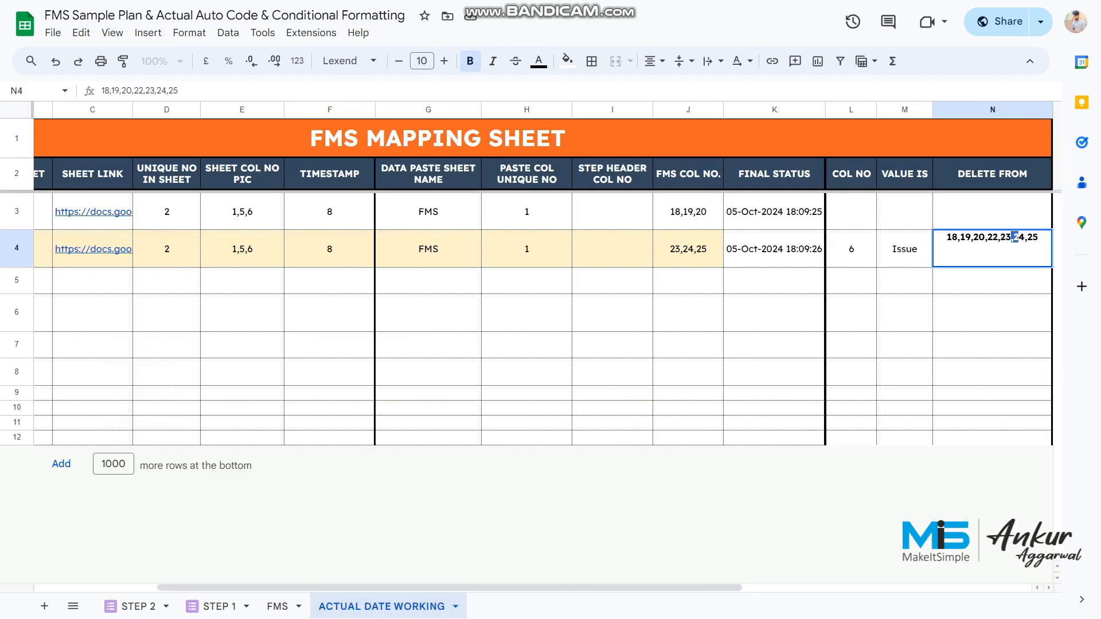
pyautogui.press('BackSpace')
pyautogui.press('Return')
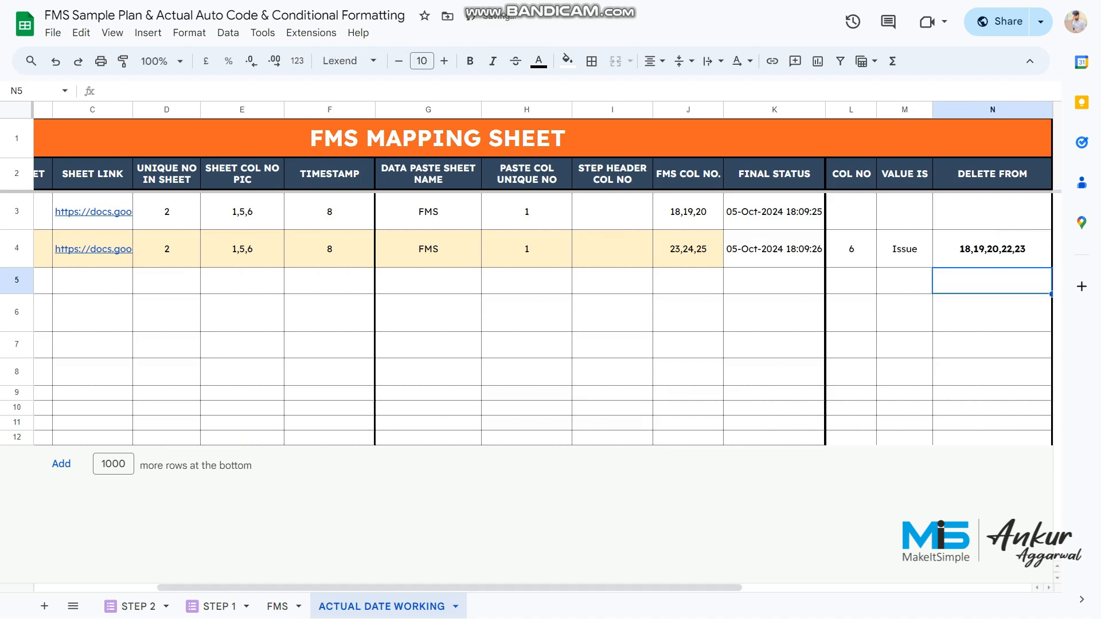
# Step: Review the column groups 18,19,20 and 22,23 in the DELETE FROM list in N4 without editing it
pyautogui.press('Up')
pyautogui.press('Return')
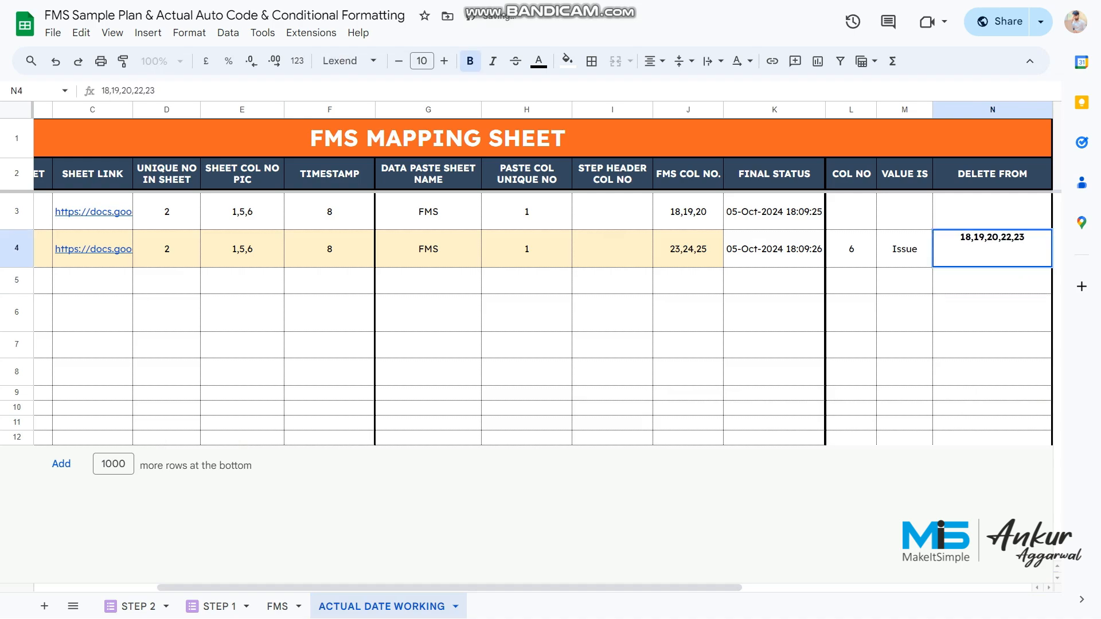
pyautogui.press('Left')
pyautogui.press('Left')
pyautogui.press('Left')
pyautogui.press('Left')
pyautogui.press('Left')
pyautogui.press('Left')
pyautogui.hotkey('shift', 'Left')
pyautogui.hotkey('shift', 'Left')
pyautogui.hotkey('shift', 'Left')
pyautogui.hotkey('shift', 'Left')
pyautogui.hotkey('shift', 'Left')
pyautogui.hotkey('shift', 'Left')
pyautogui.hotkey('shift', 'Left')
pyautogui.hotkey('shift', 'Left')
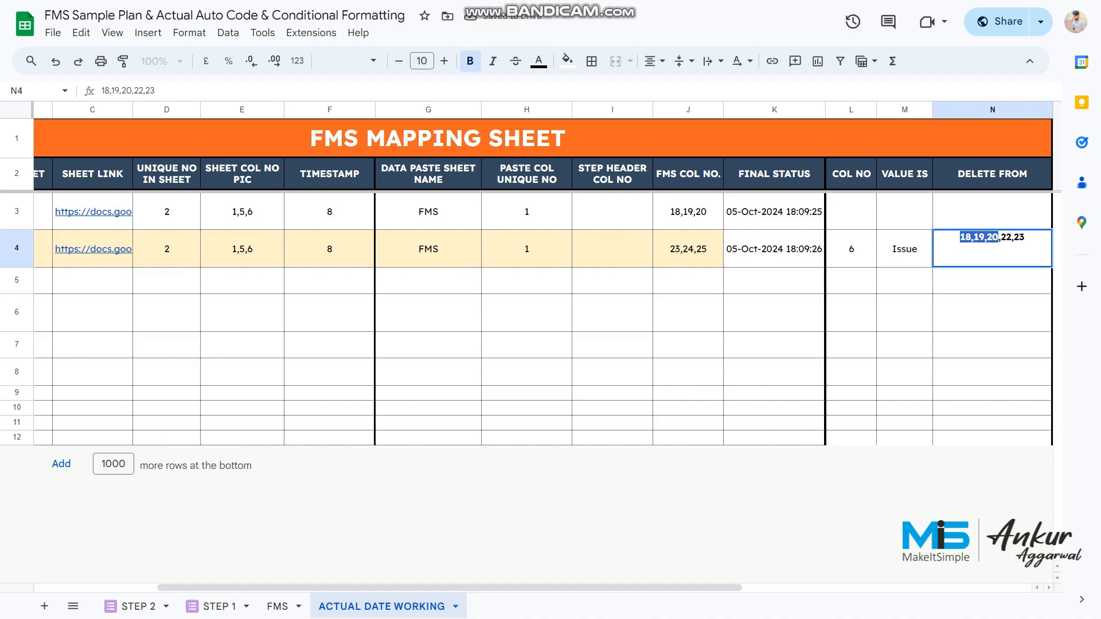
pyautogui.press('Right')
pyautogui.press('Right')
pyautogui.hotkey('shift', 'Right')
pyautogui.hotkey('shift', 'Right')
pyautogui.hotkey('shift', 'Right')
pyautogui.hotkey('shift', 'Right')
pyautogui.hotkey('shift', 'Right')
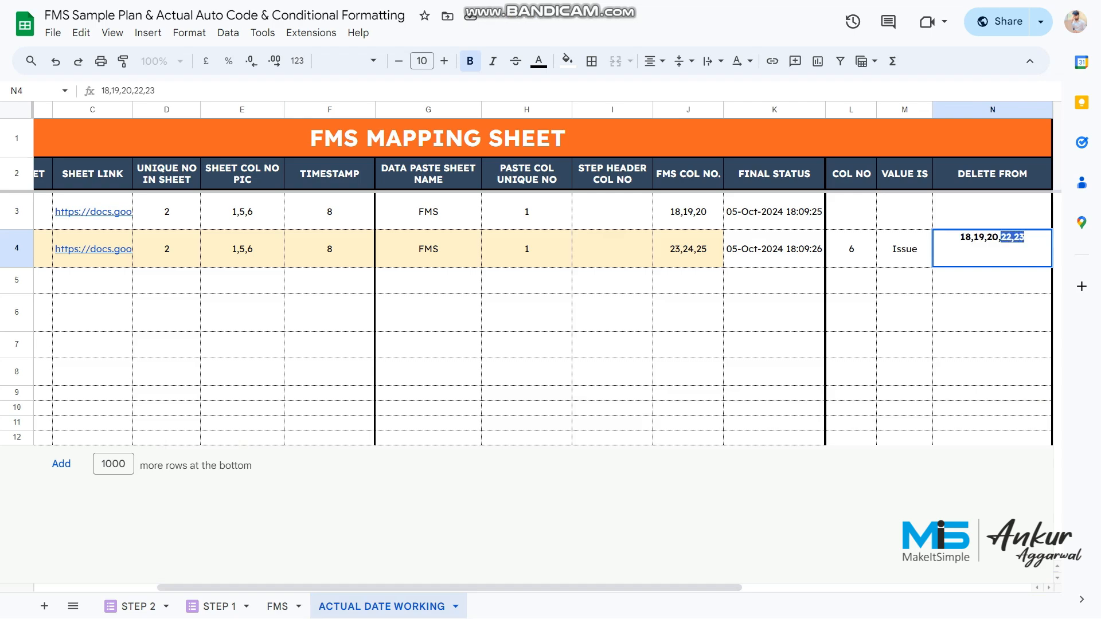
pyautogui.click(905, 281)
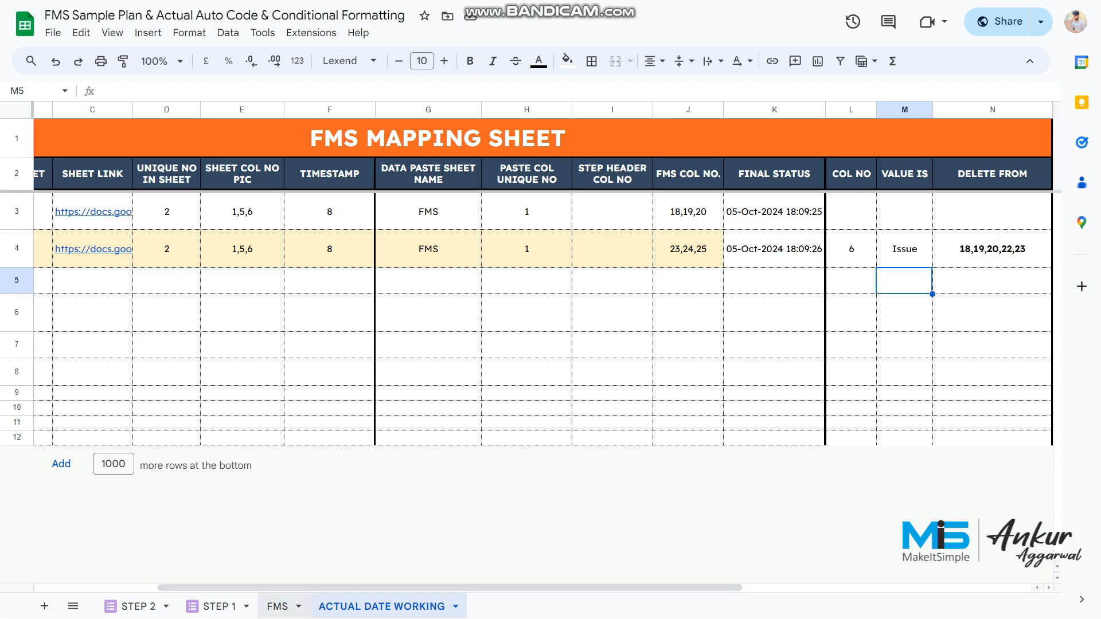
# Step: Open the Step 2 Google Form linked for row 12 of the FMS sheet
pyautogui.click(277, 607)
pyautogui.click(923, 351)
pyautogui.press('Up')
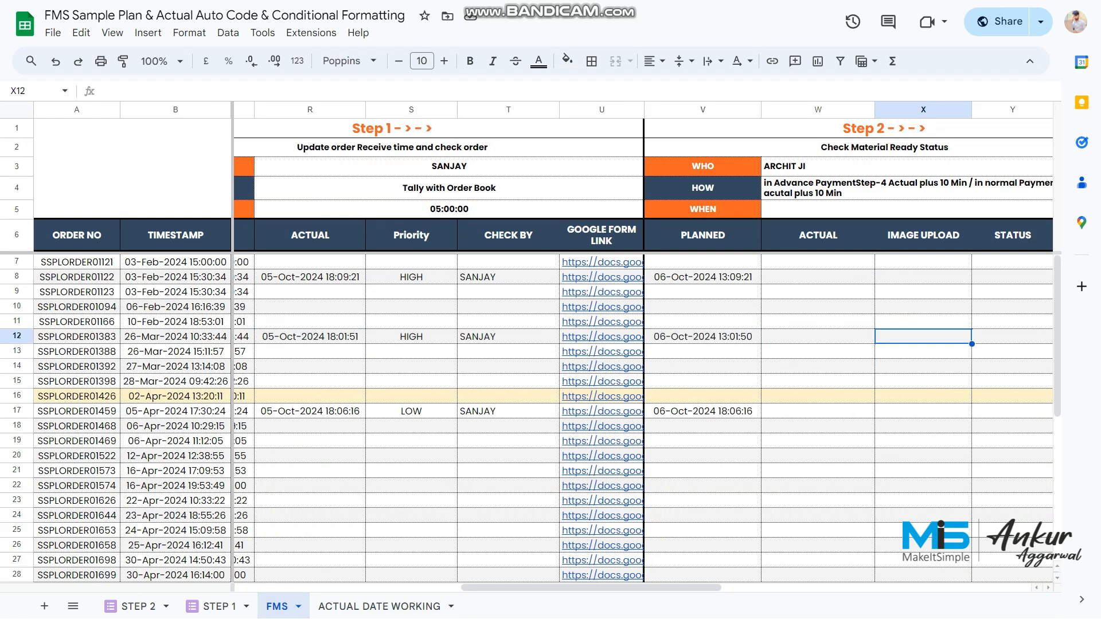
pyautogui.press('Right')
pyautogui.press('Right')
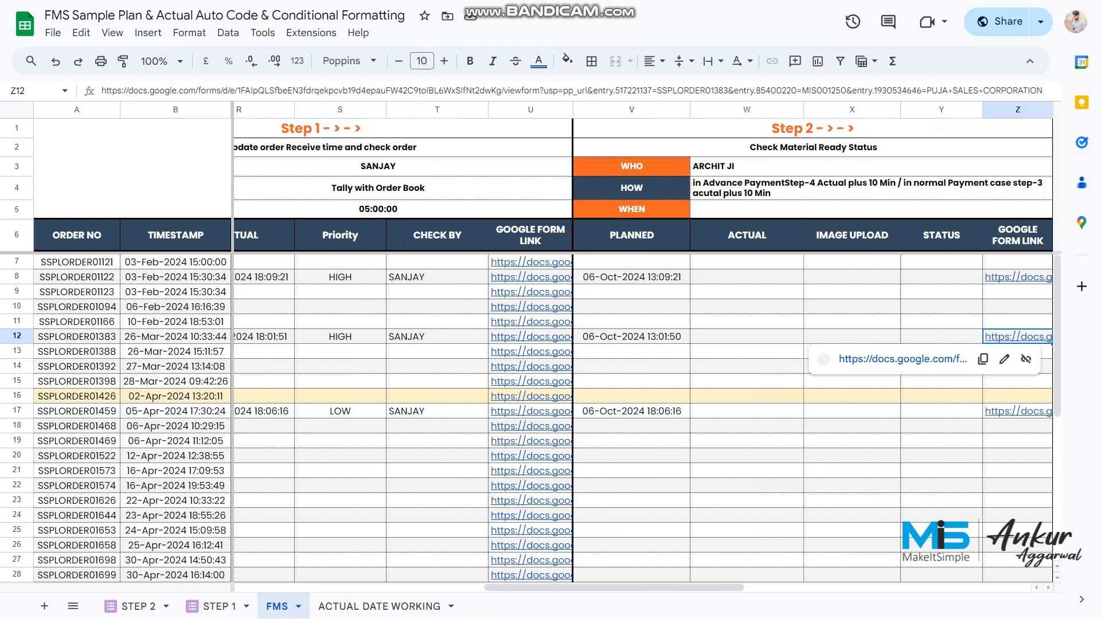
pyautogui.hotkey('alt', 'Return')
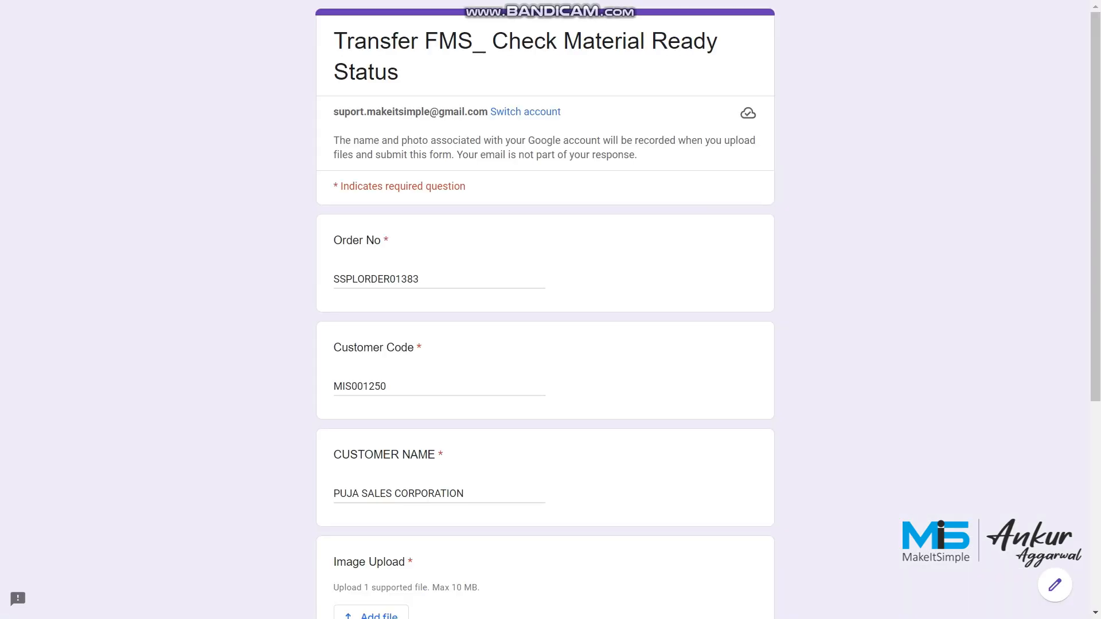
# Step: Attach Party MIS Report.PNG as the Image Upload, set Status to Issue and submit the form
pyautogui.scroll(-5, 544, 309)
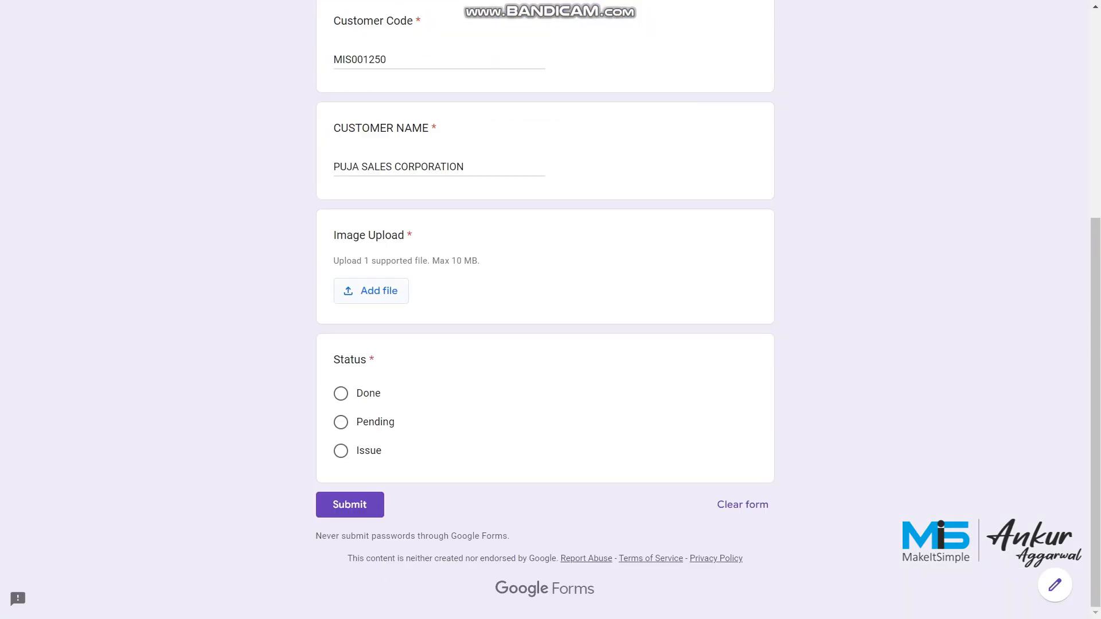
pyautogui.click(371, 291)
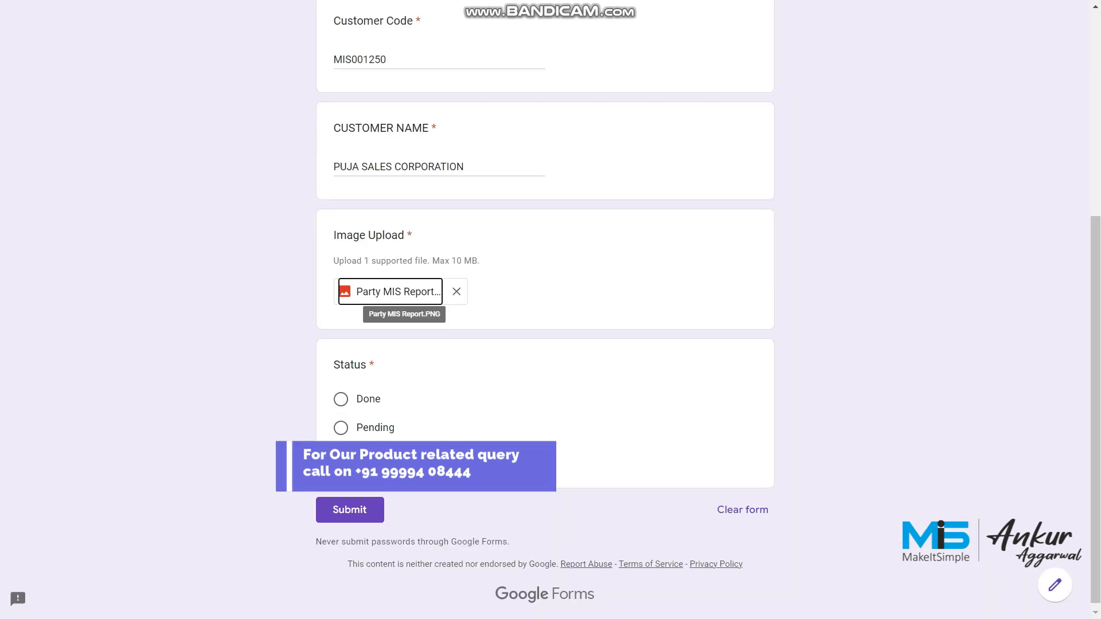
pyautogui.click(341, 399)
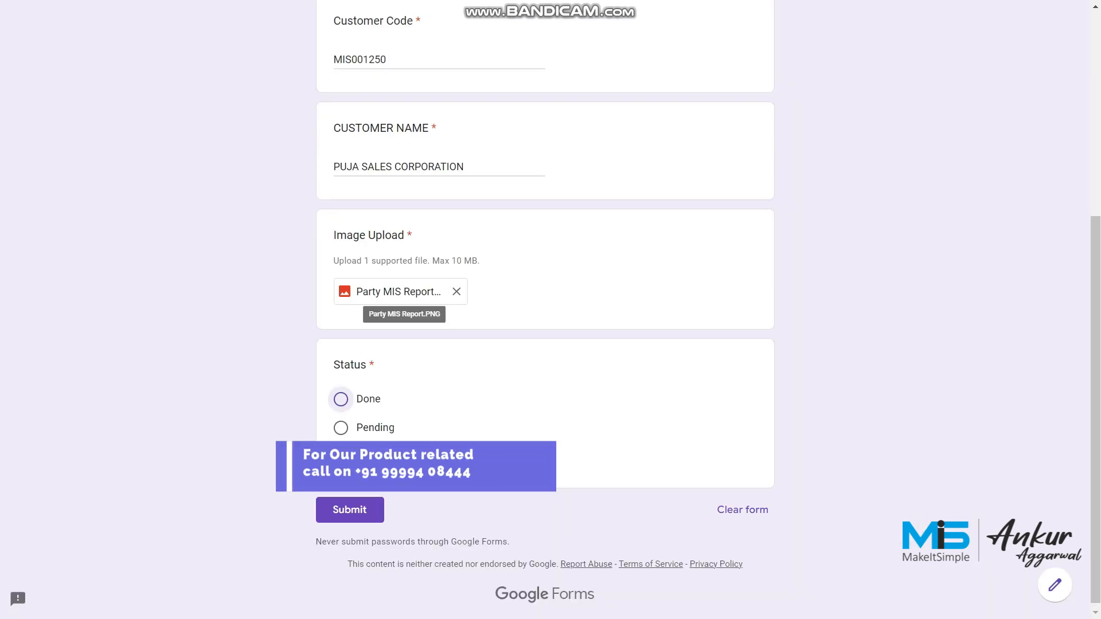
pyautogui.click(341, 456)
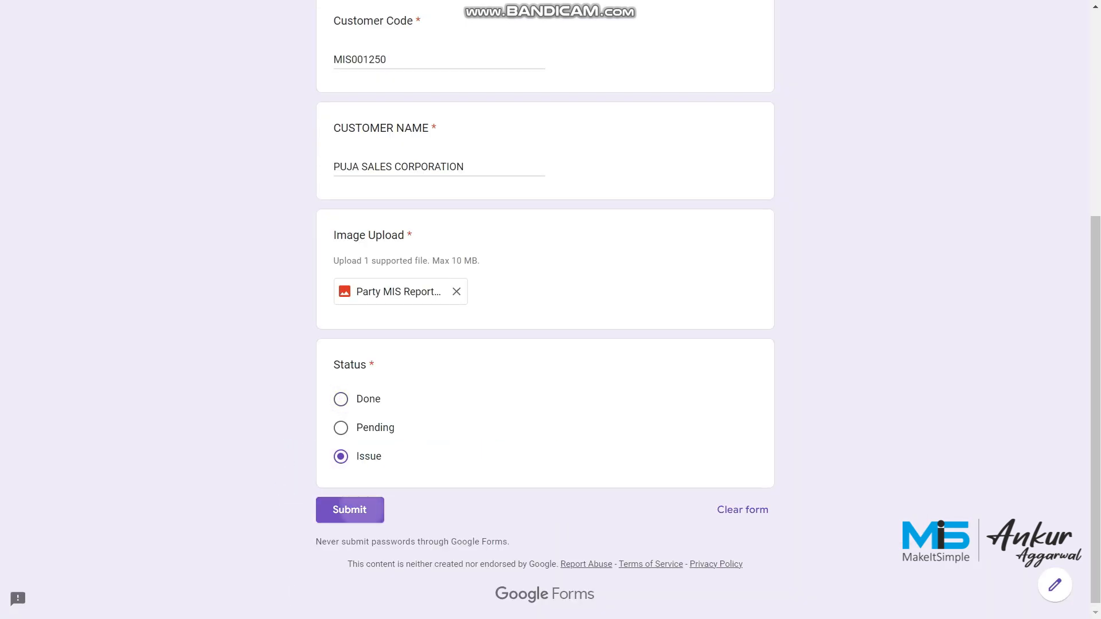
pyautogui.click(350, 510)
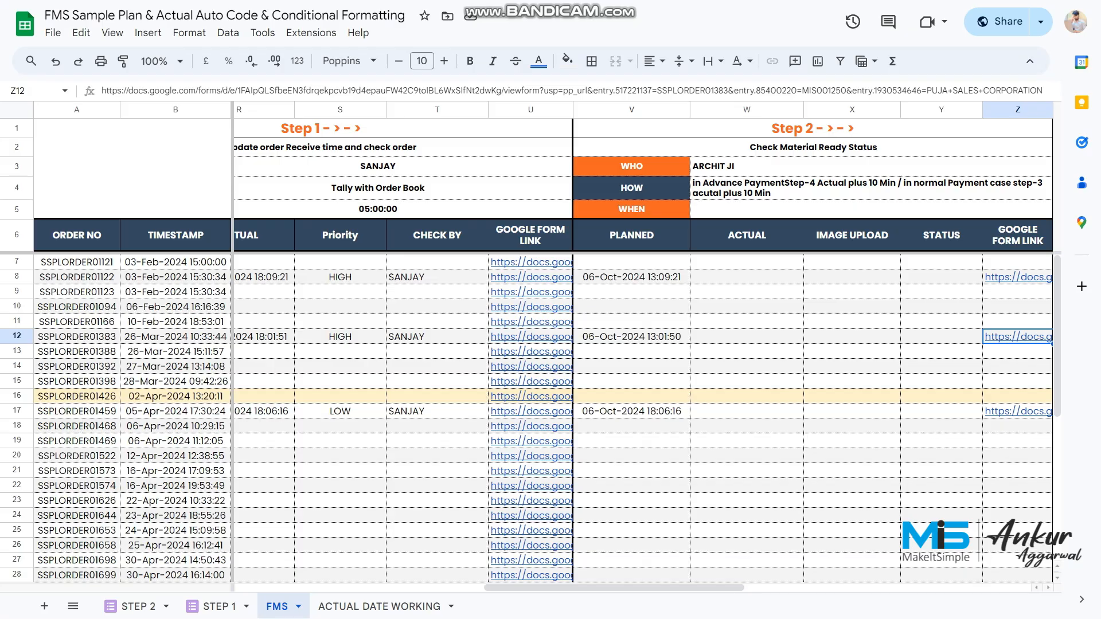
# Step: Inspect row 12 of the FMS sheet across Steps 1 and 2, including the Step 2 PLANNED and ACTUAL cells
pyautogui.click(17, 337)
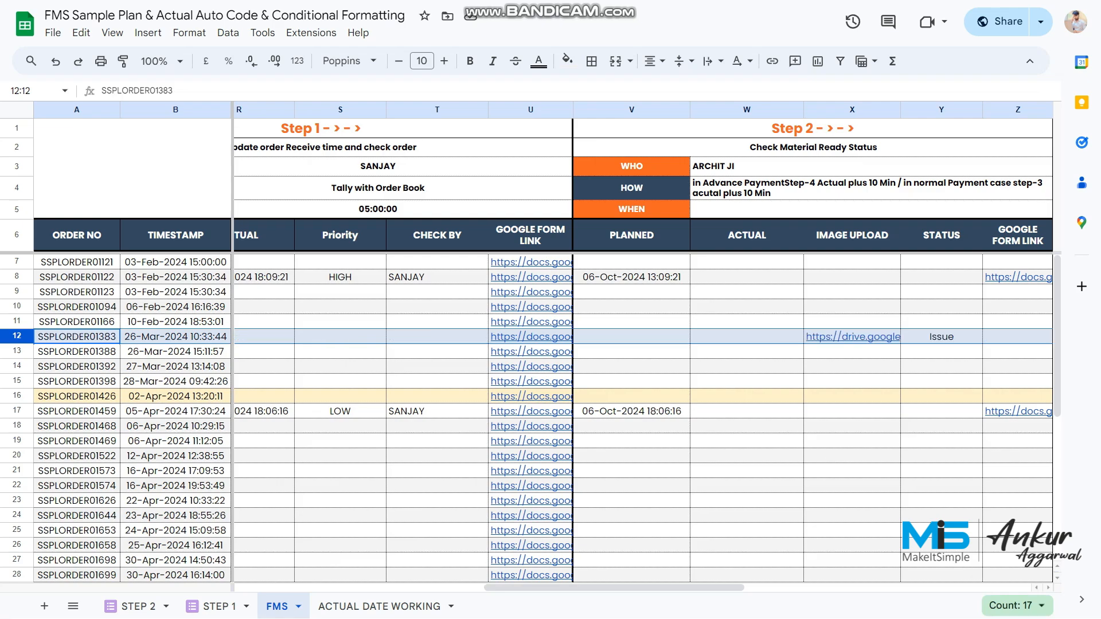
pyautogui.hscroll(-3, 516, 550)
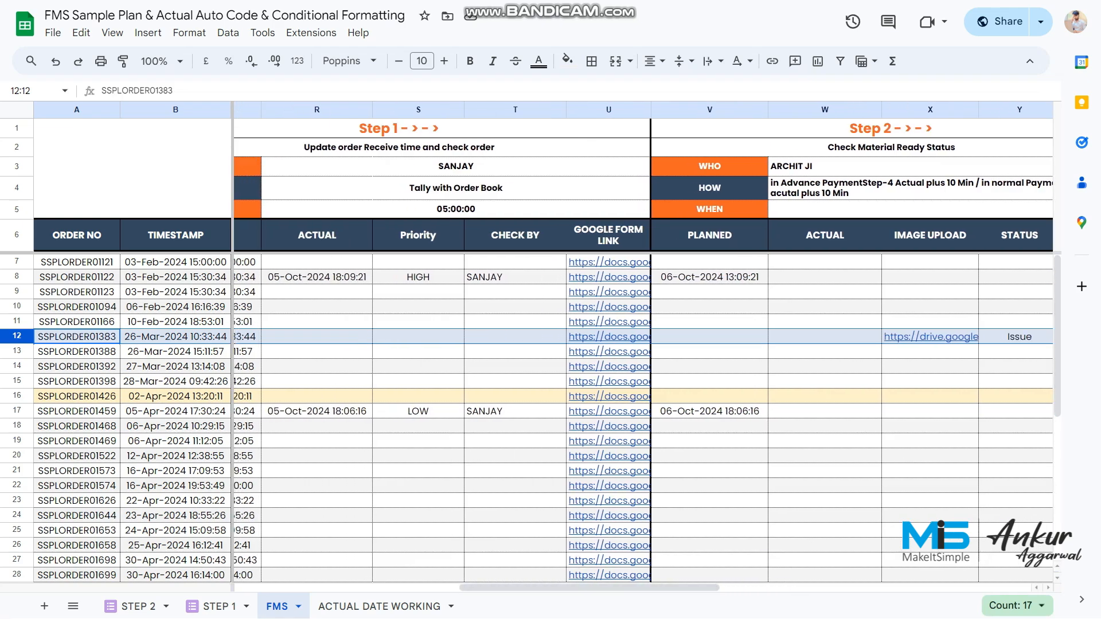
pyautogui.hscroll(3, 643, 401)
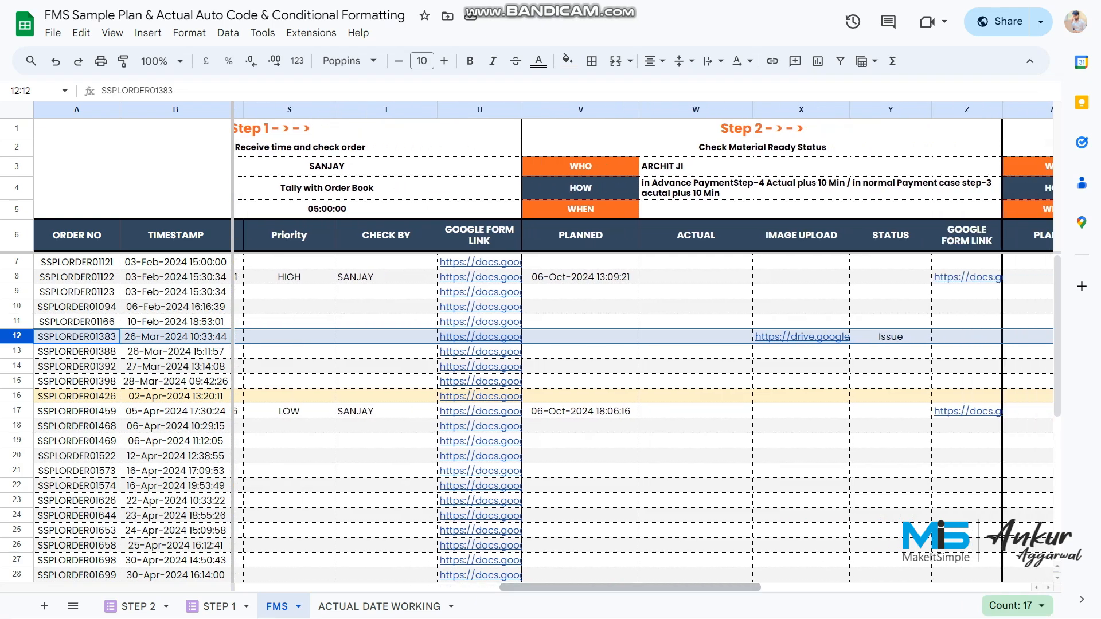
pyautogui.click(581, 337)
pyautogui.click(696, 337)
pyautogui.moveTo(581, 337); pyautogui.dragTo(696, 337)
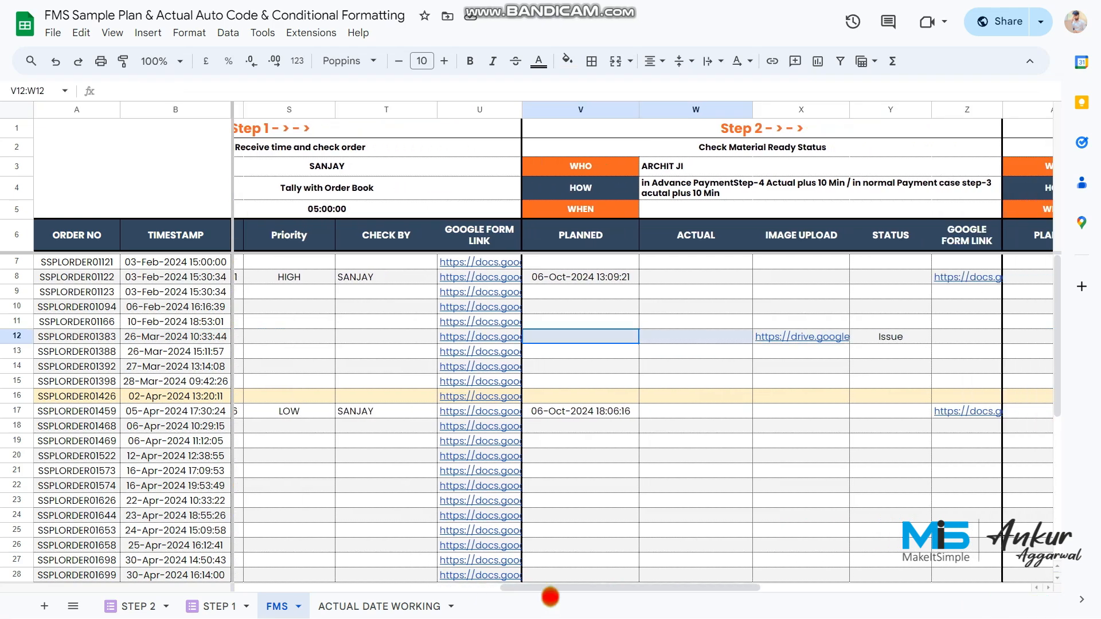
pyautogui.hscroll(1, 577, 590)
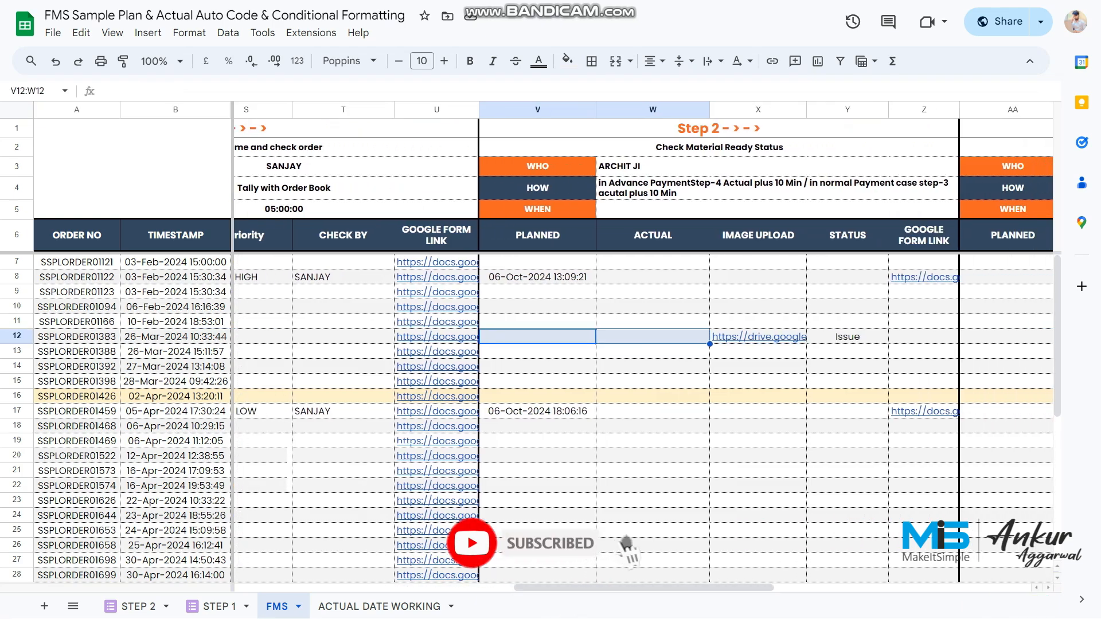
# Step: Review the Step 2 IMAGE UPLOAD and STATUS cells of row 12 in the FMS sheet
pyautogui.moveTo(758, 336); pyautogui.dragTo(847, 337)
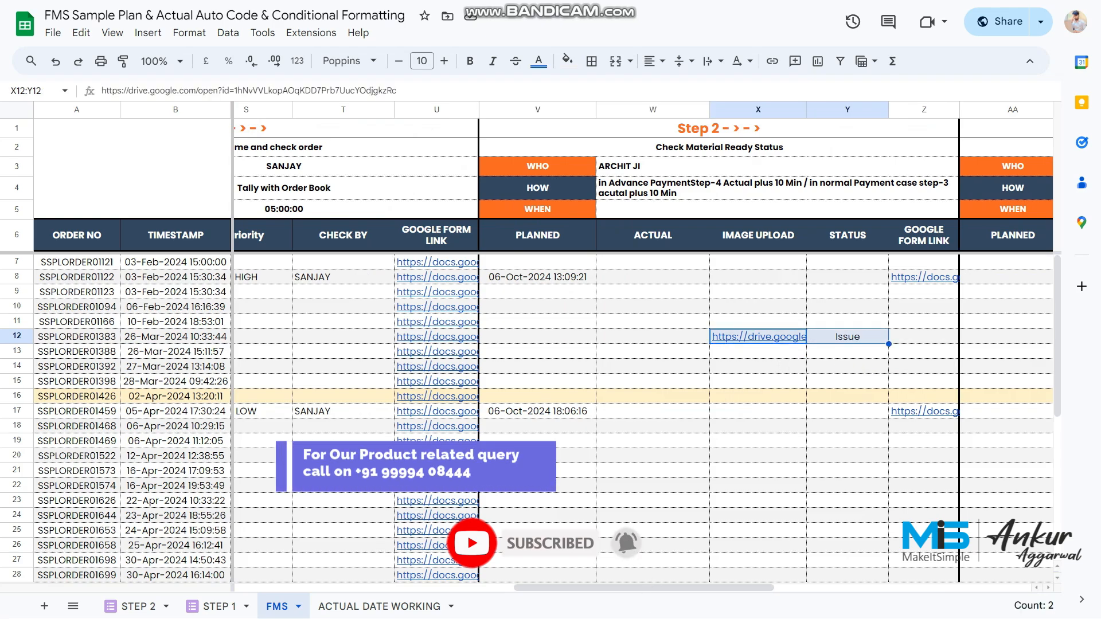
pyautogui.hscroll(-3, 643, 587)
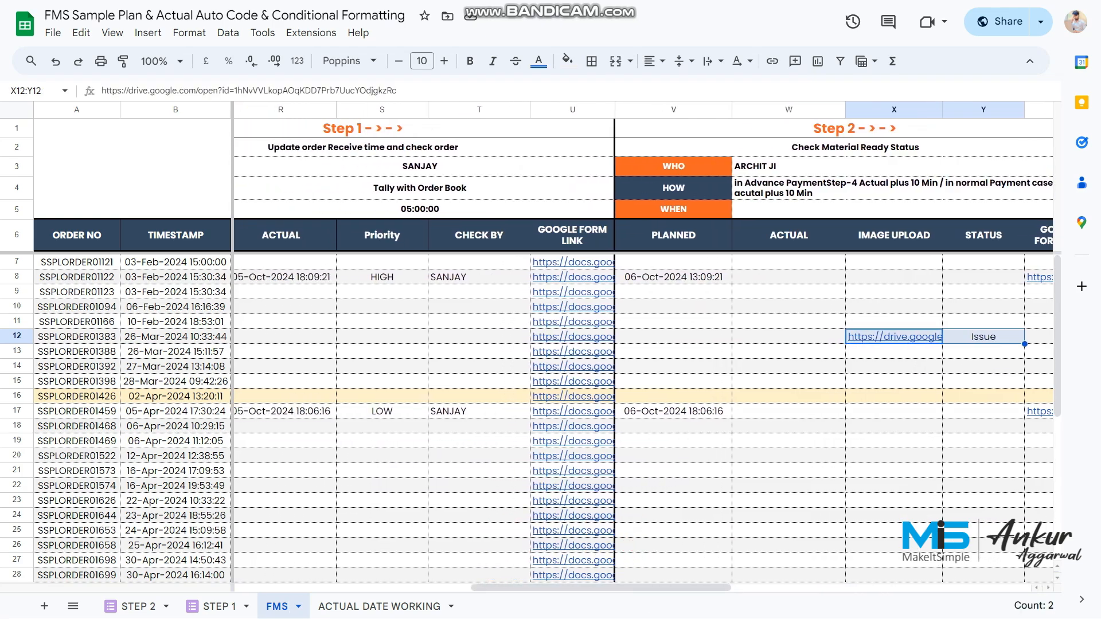
pyautogui.click(984, 337)
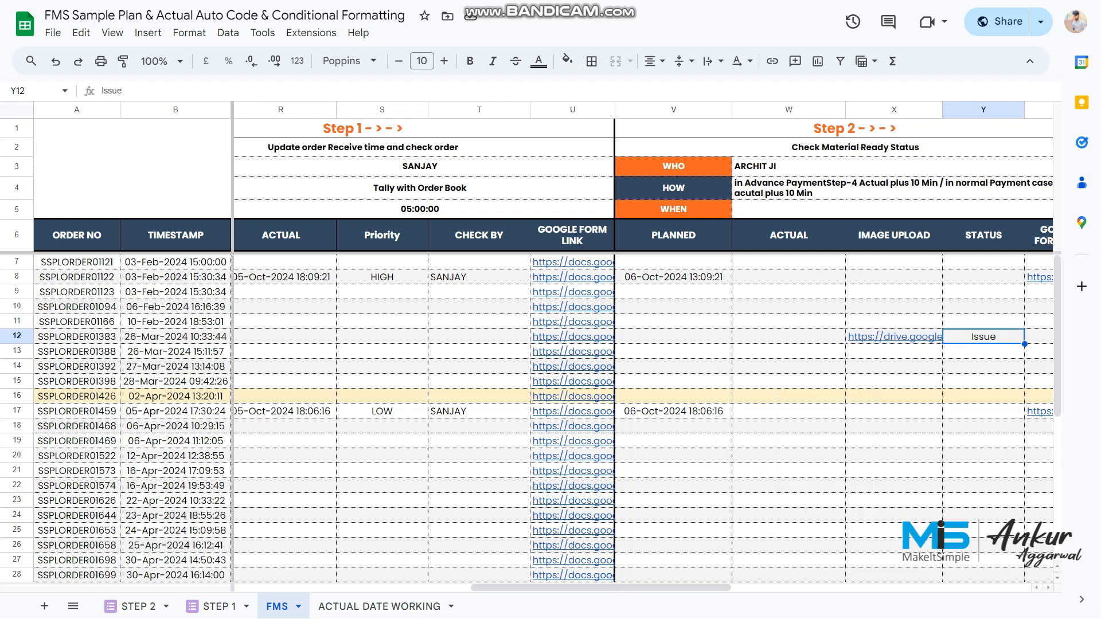
# Step: Submit the Step 1 Google Form linked for row 12 with Priority MEDIUM and the checker's name in CHECK BY, then return to the sheet
pyautogui.click(572, 337)
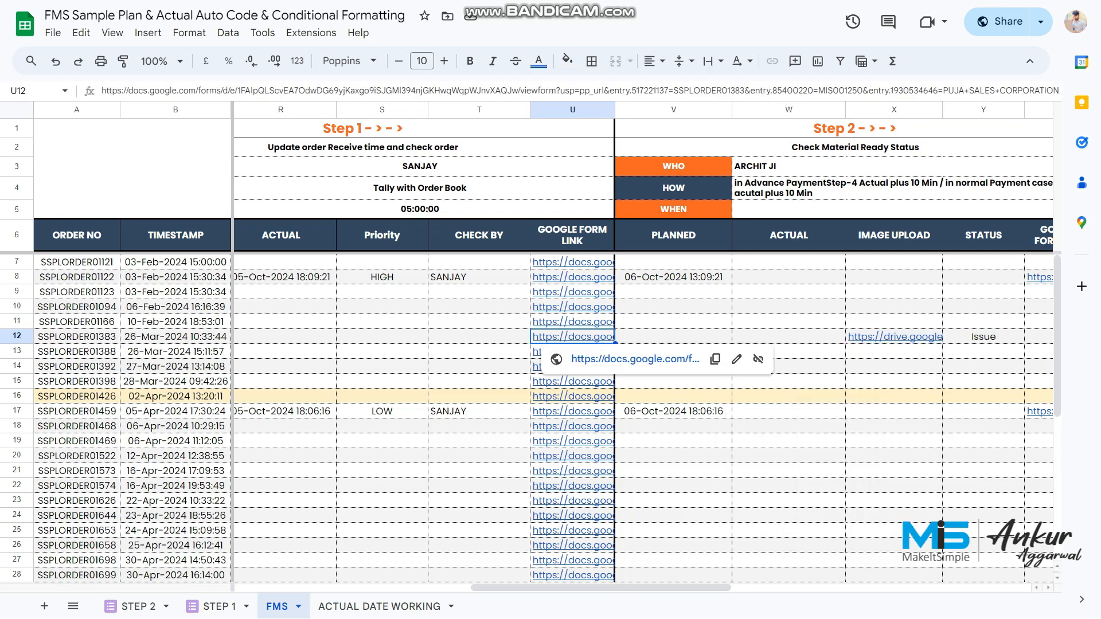
pyautogui.click(635, 359)
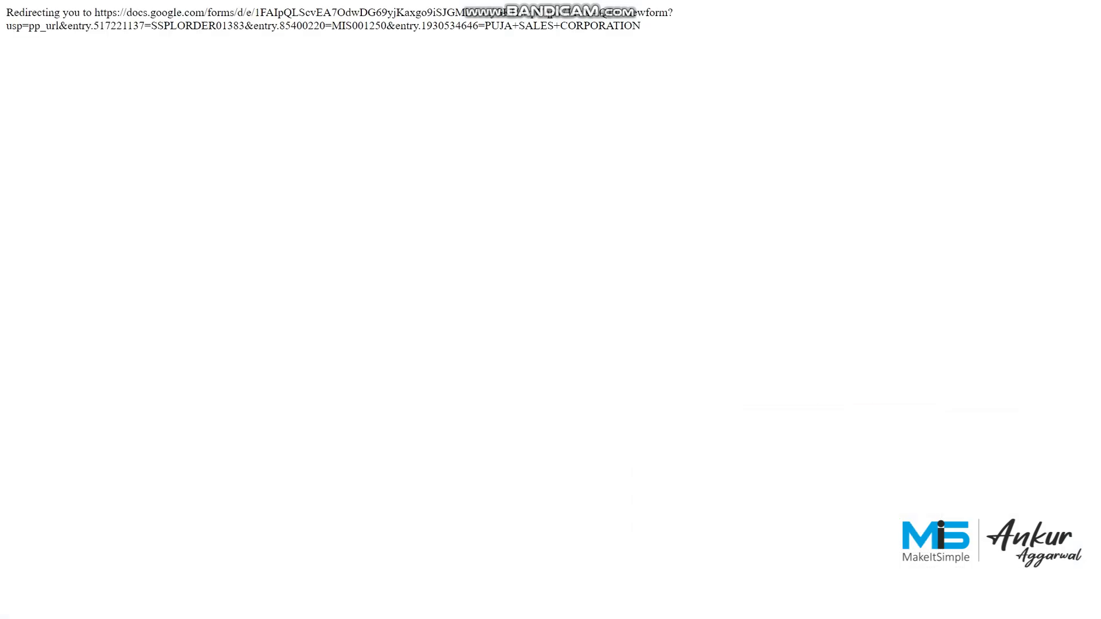
pyautogui.scroll(-5, 545, 310)
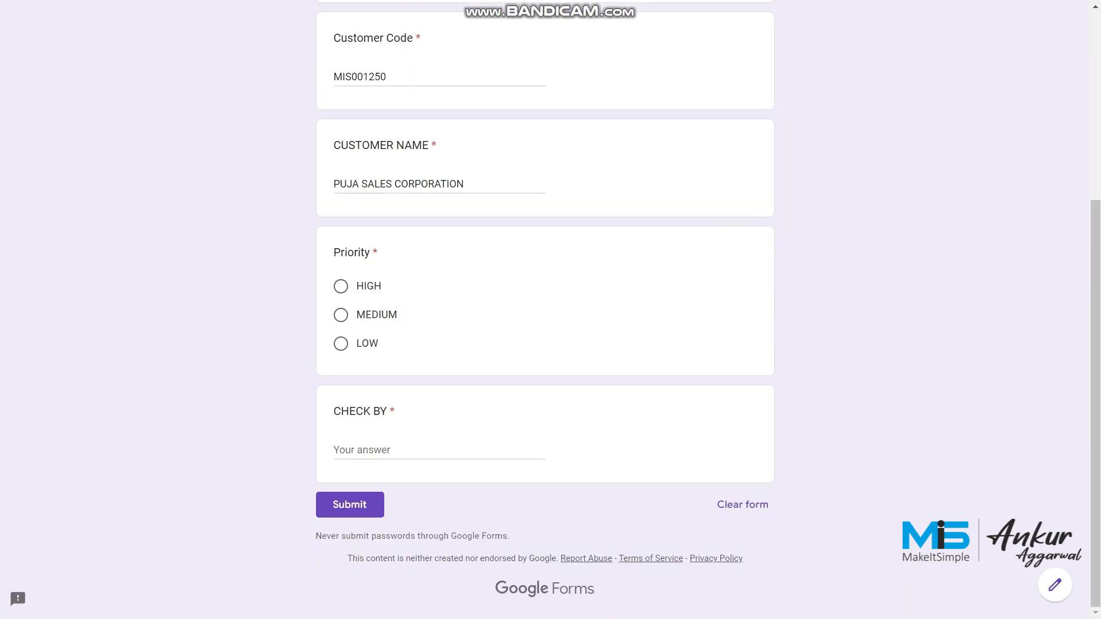
pyautogui.click(341, 315)
pyautogui.click(390, 450)
pyautogui.write('SANJA')
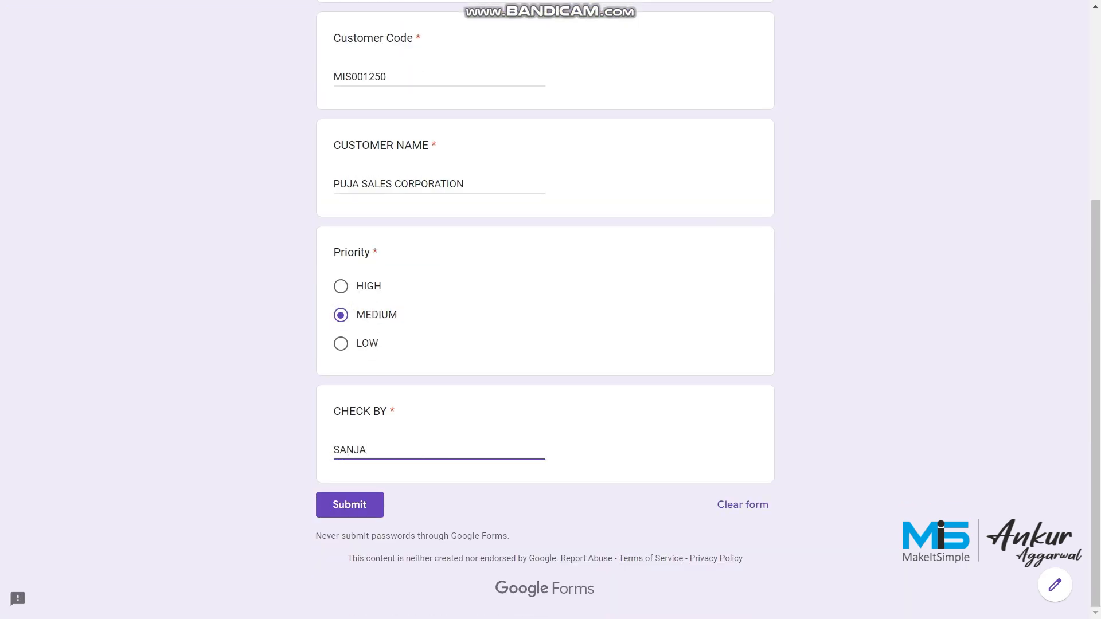
pyautogui.write('Y')
pyautogui.click(350, 505)
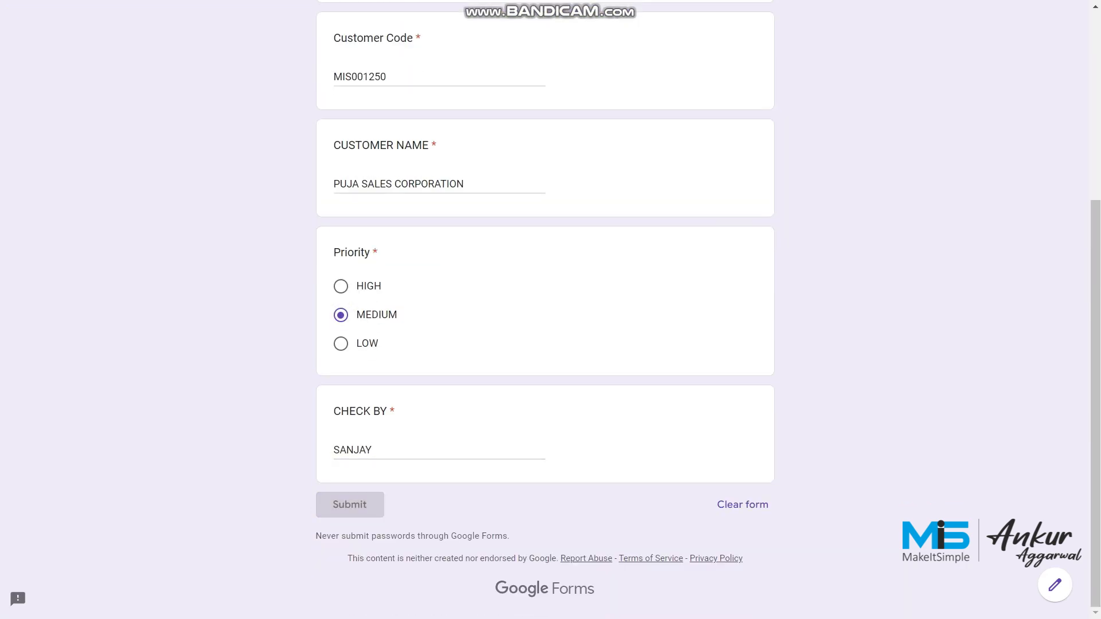
pyautogui.hotkey('ctrl', 'w')
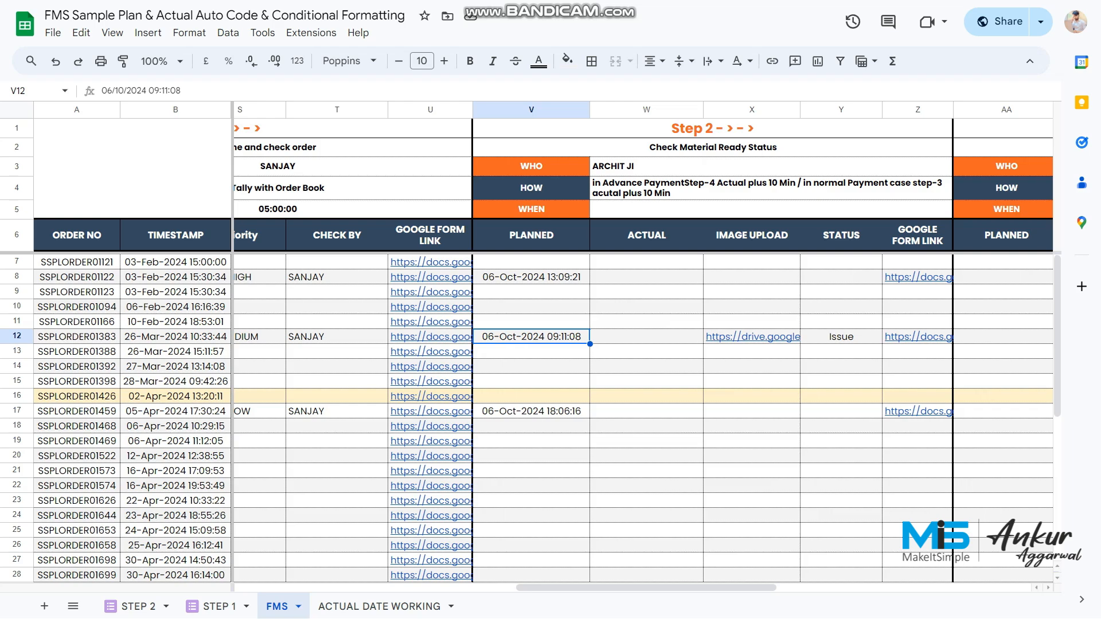
# Step: Submit the Step 2 Google Form linked for row 12 with Party MIS Report.PNG attached and Status set to Done, and return to the sheet
pyautogui.moveTo(752, 337); pyautogui.dragTo(841, 336)
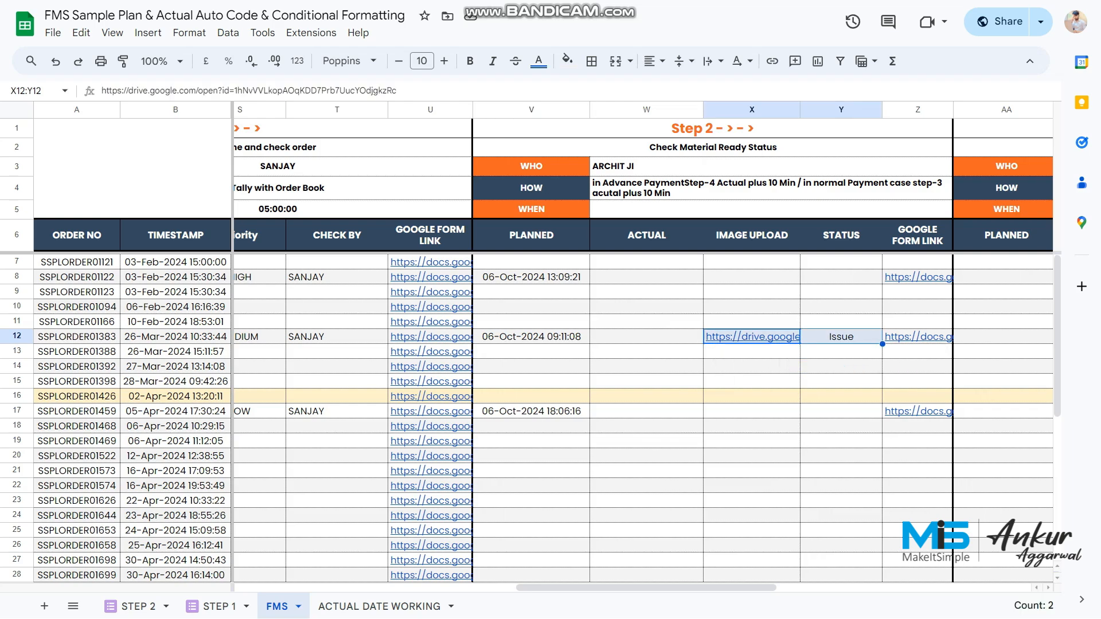
pyautogui.click(918, 336)
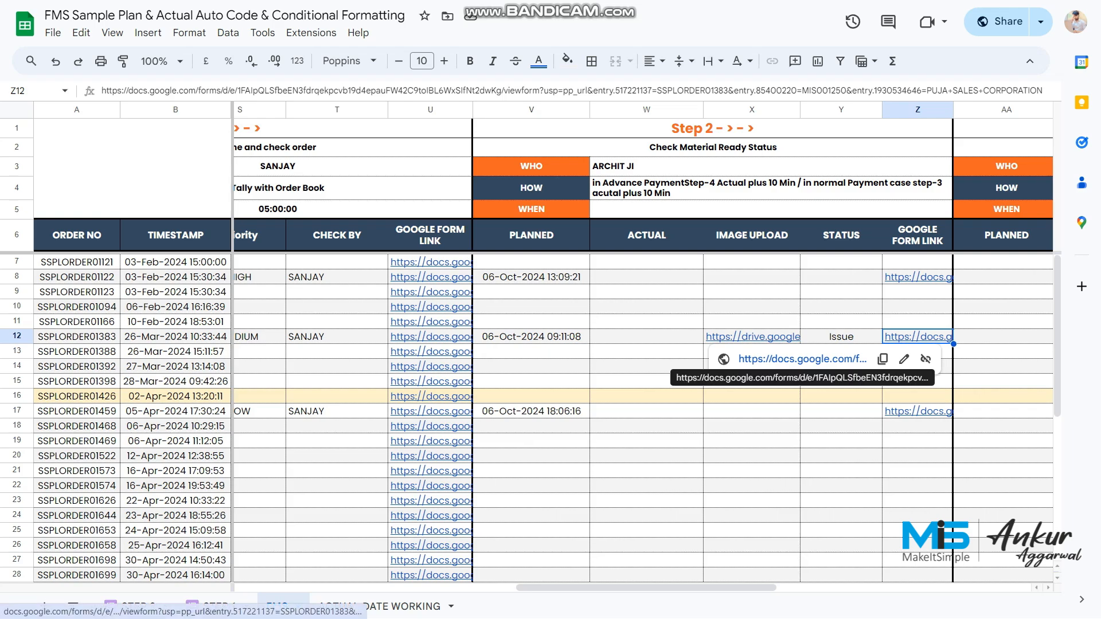
pyautogui.click(803, 359)
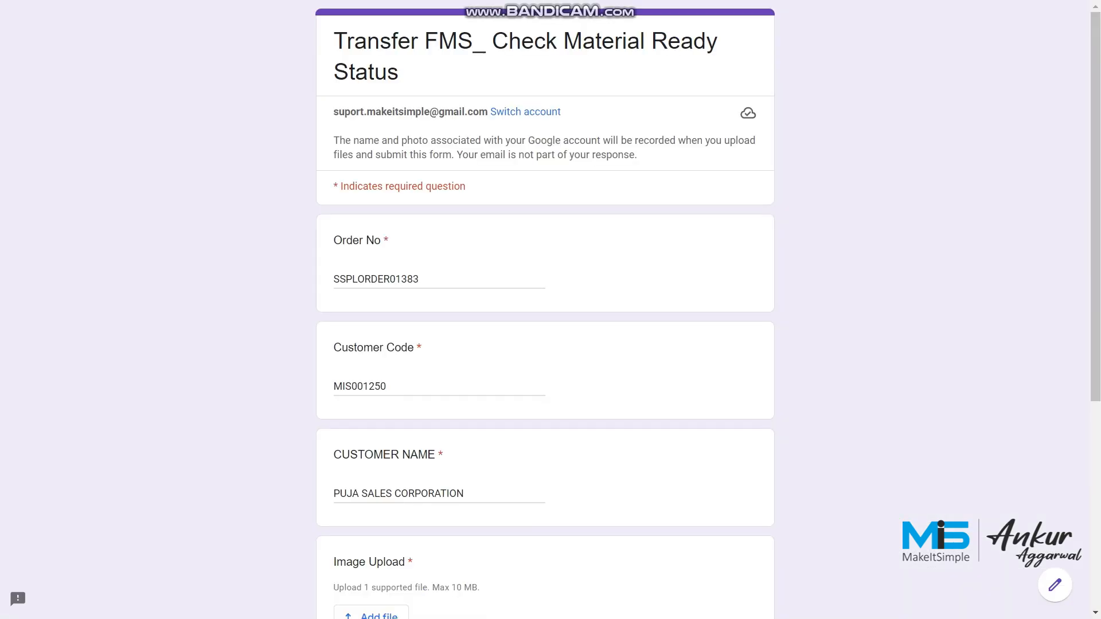
pyautogui.scroll(-5, 545, 310)
pyautogui.click(371, 291)
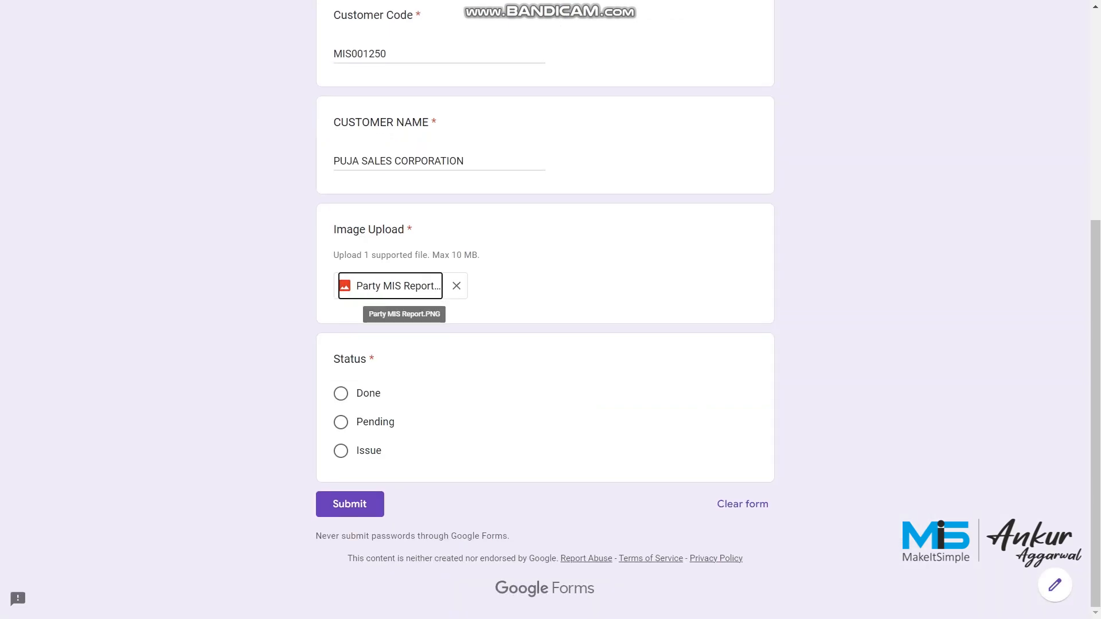
pyautogui.click(341, 394)
pyautogui.click(350, 504)
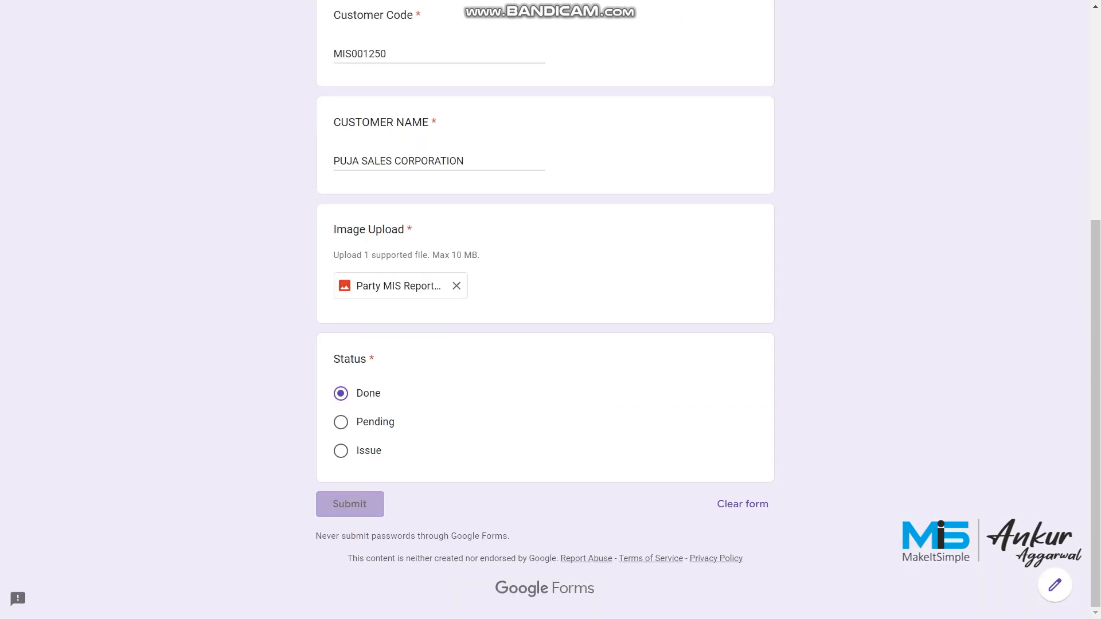
pyautogui.hotkey('ctrl', 'shift', 'Tab')
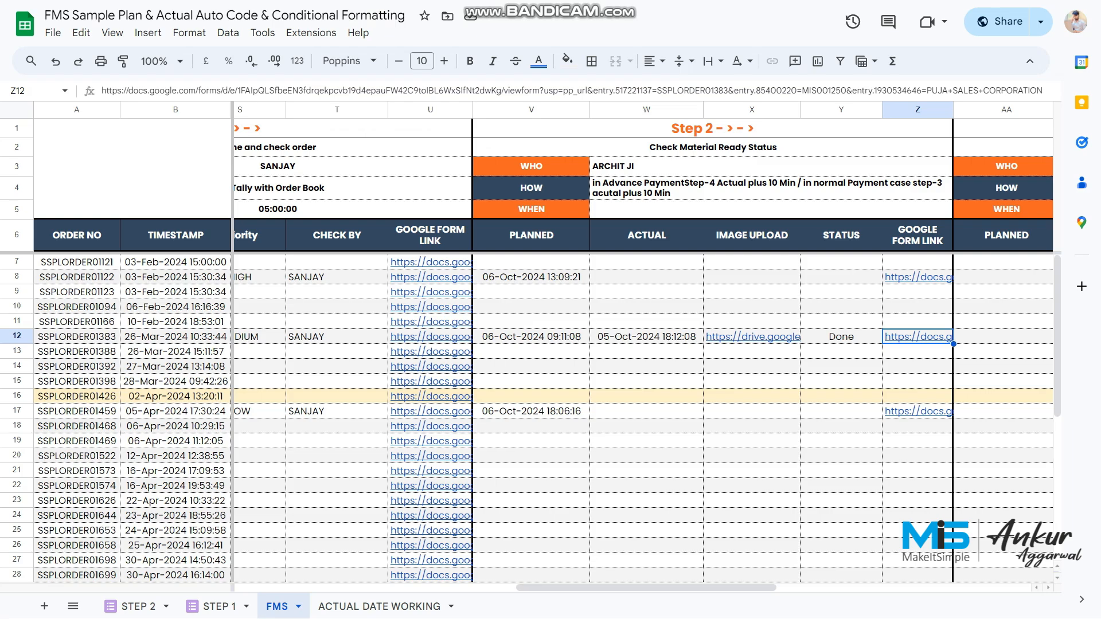
# Step: Examine row 12 of the FMS sheet, from the Step 2 ACTUAL and STATUS cells back through the Step 1 columns
pyautogui.click(646, 337)
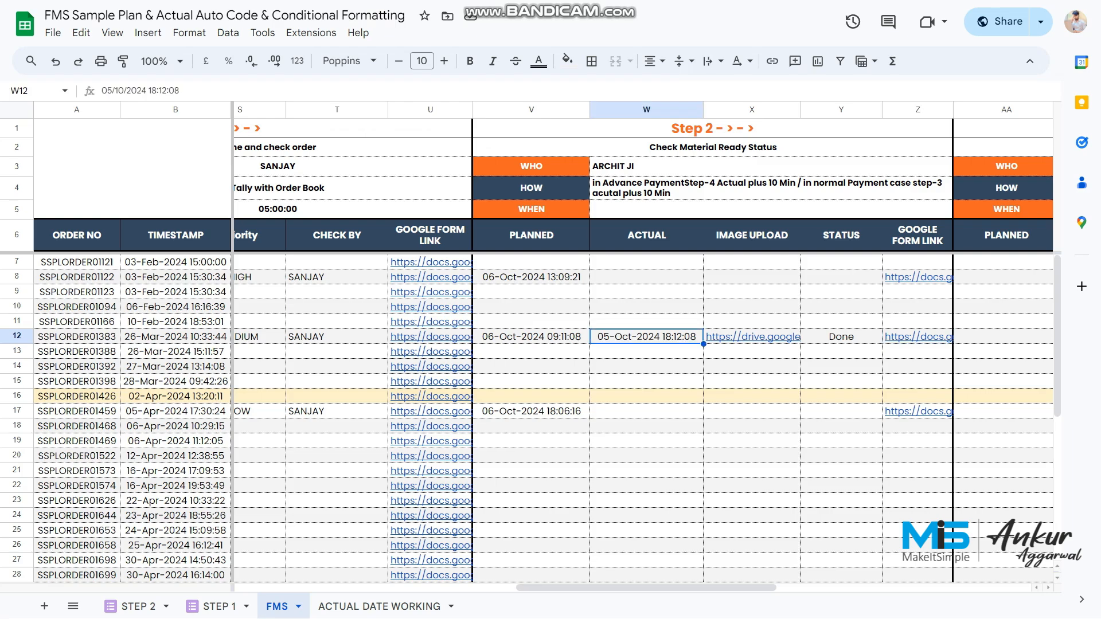
pyautogui.click(842, 337)
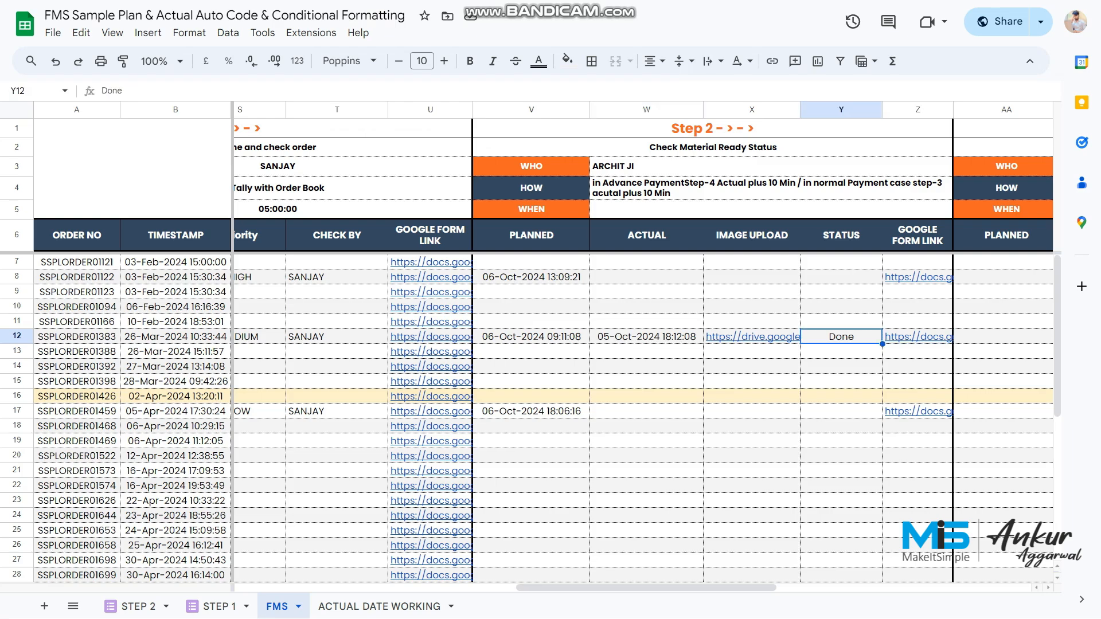
pyautogui.click(647, 337)
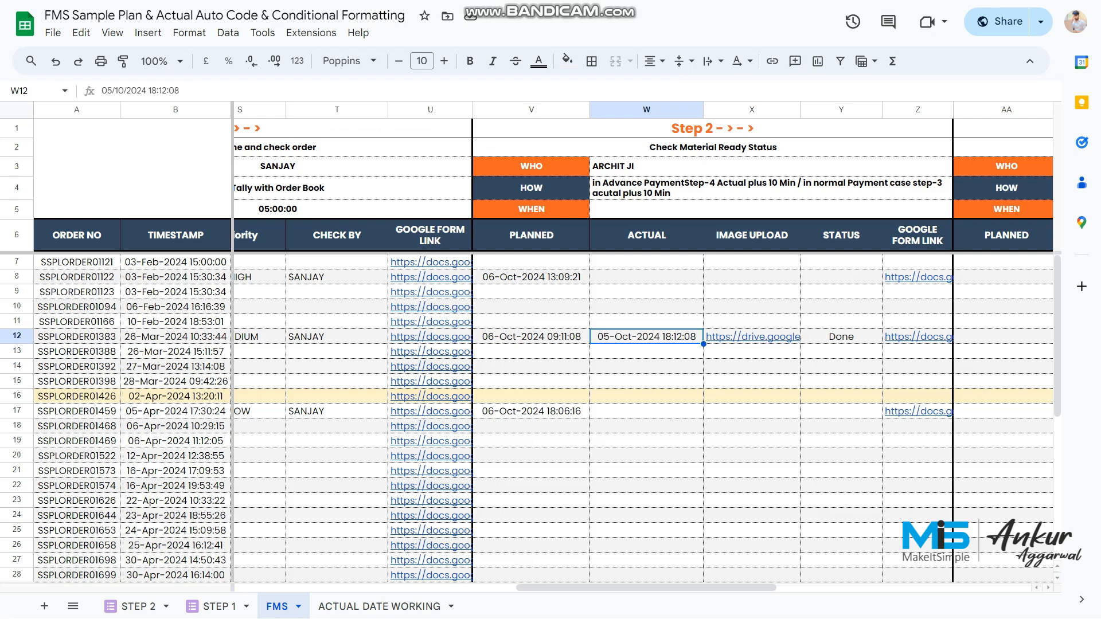
pyautogui.press('Left')
pyautogui.press('Left')
pyautogui.press('Left')
pyautogui.press('Left')
pyautogui.press('Left')
pyautogui.press('Left')
pyautogui.press('Left')
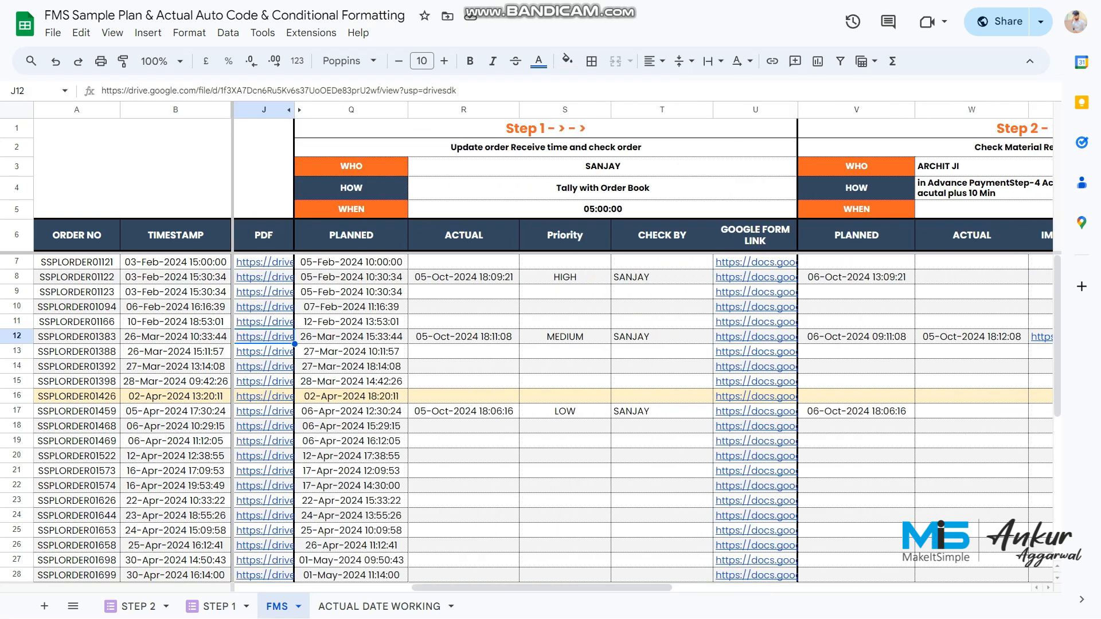
pyautogui.press('Right')
pyautogui.press('Right')
pyautogui.press('Right')
pyautogui.press('Right')
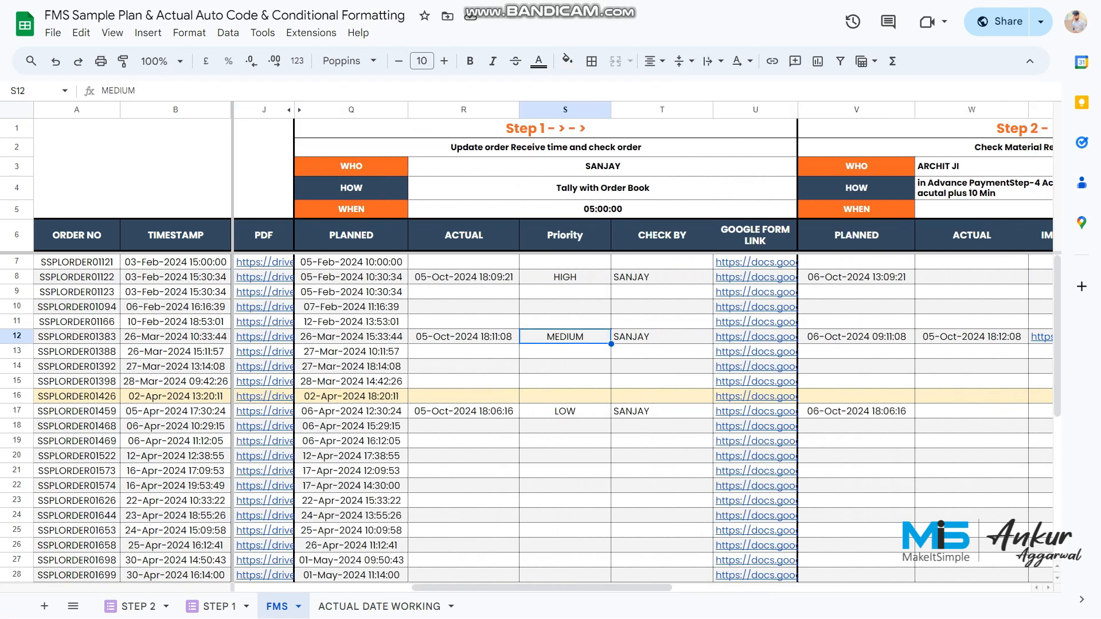
pyautogui.press('Right')
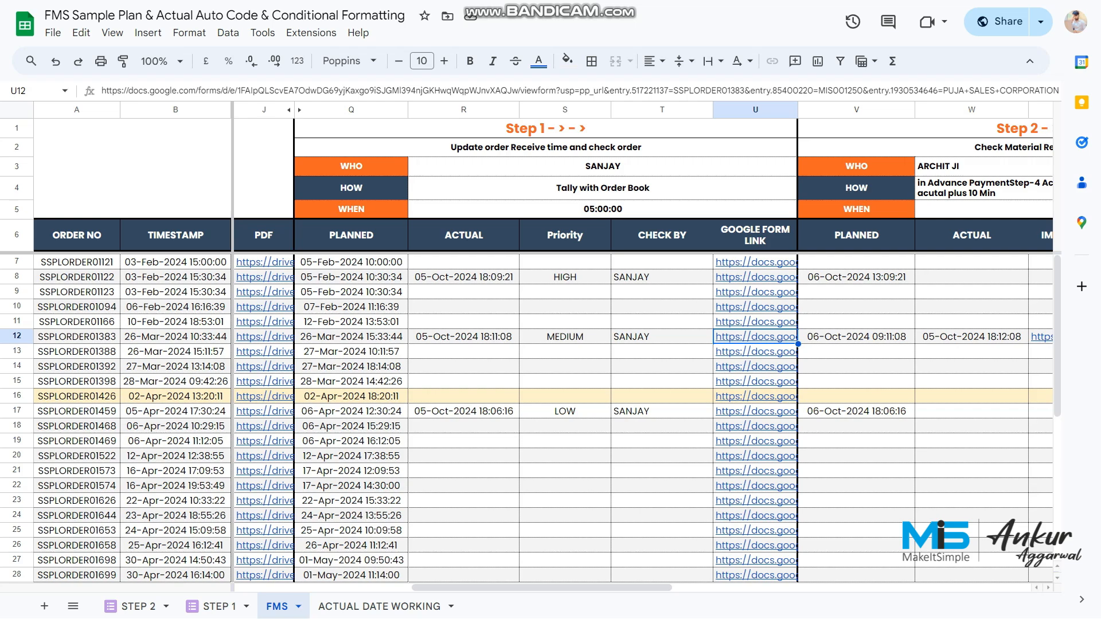
pyautogui.press('Left')
pyautogui.press('Up')
pyautogui.press('Up')
pyautogui.press('Up')
pyautogui.press('Up')
pyautogui.press('Up')
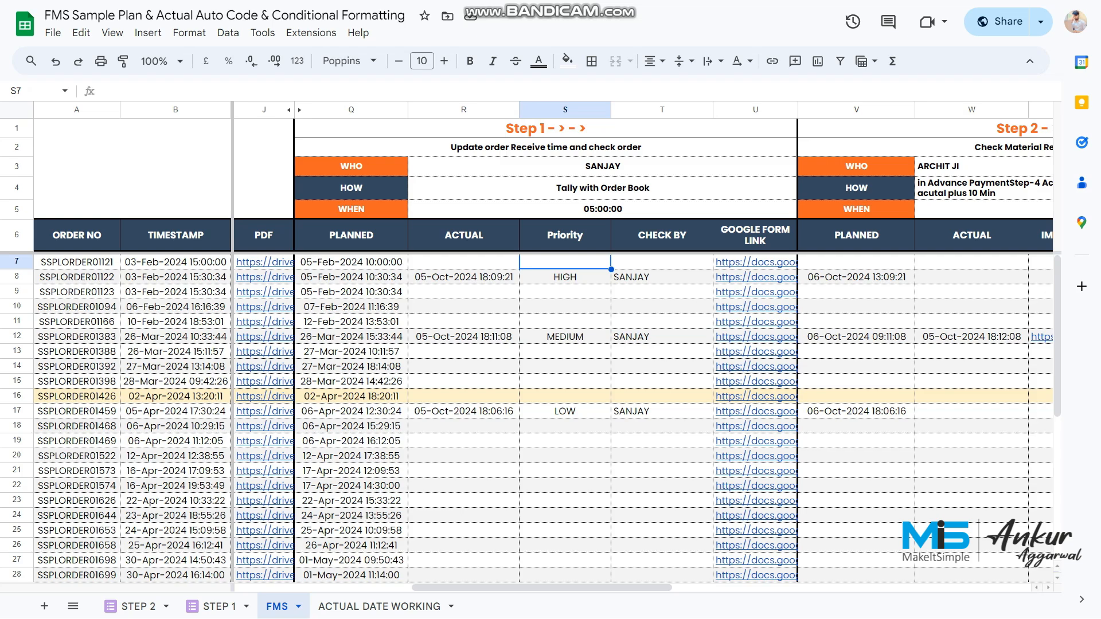
pyautogui.press('Right')
pyautogui.press('Right')
pyautogui.press('Right')
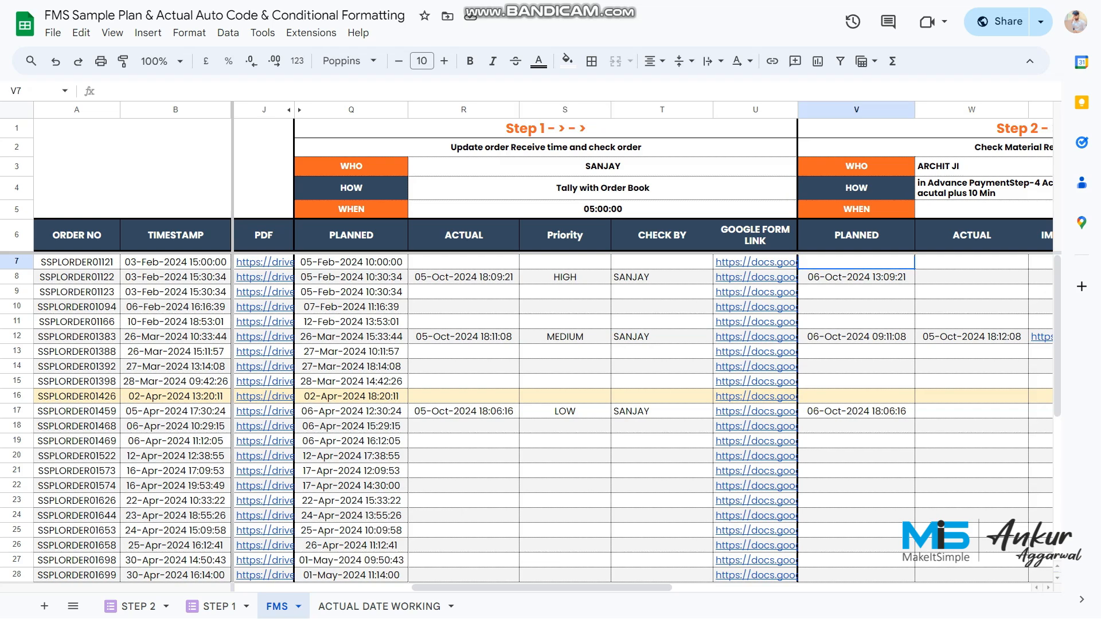